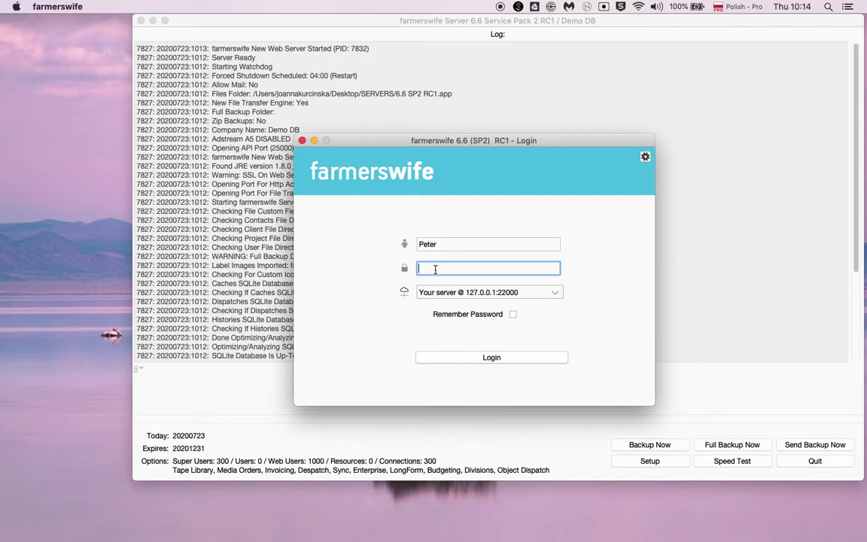
- Enter the account password and log in to the server
type("•")
key("Return")
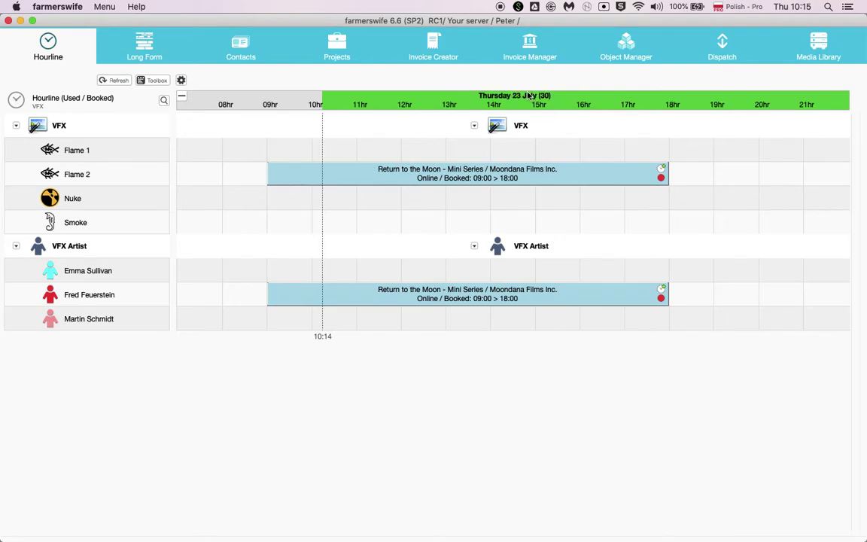
- Load the saved Edit view in the Hourline and switch from it to the saved Sound view
left_click(17, 101)
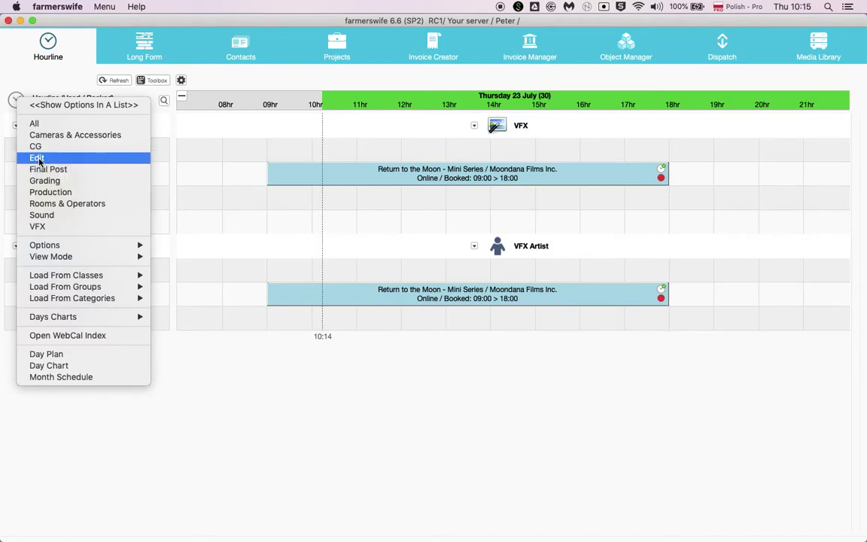
left_click(39, 159)
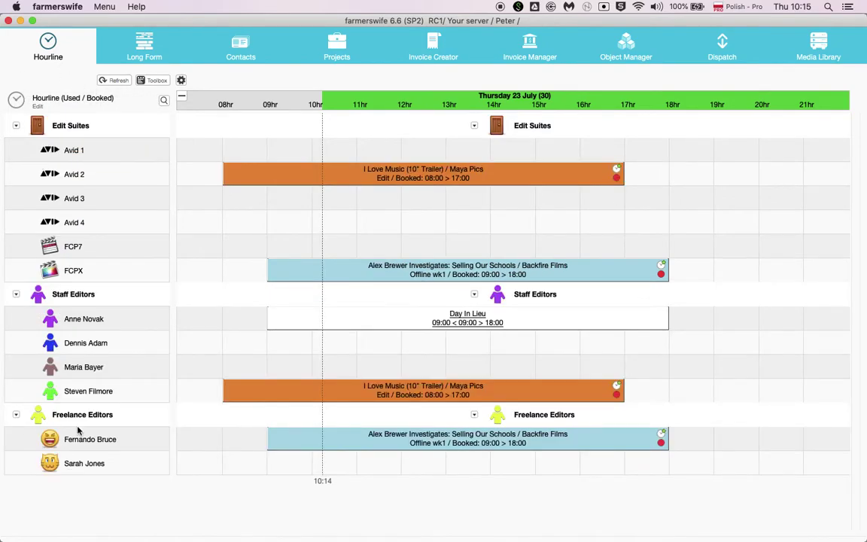
left_click(14, 101)
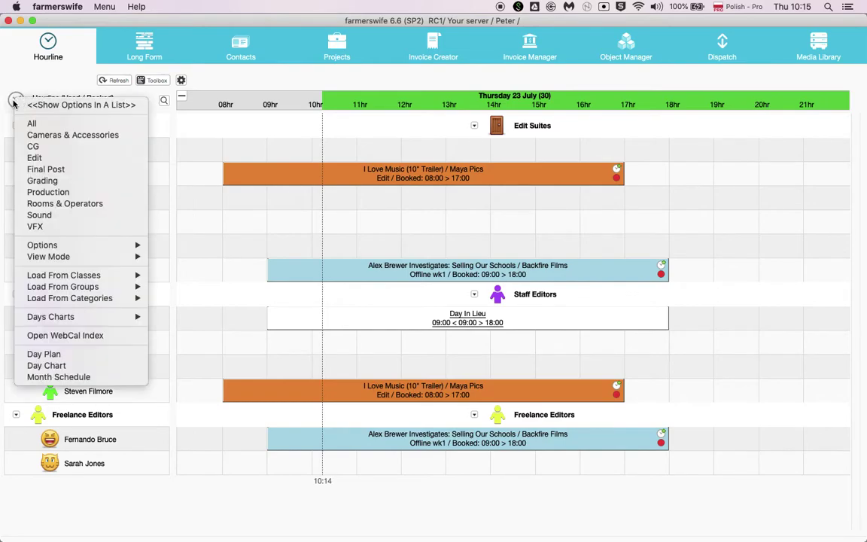
left_click(43, 214)
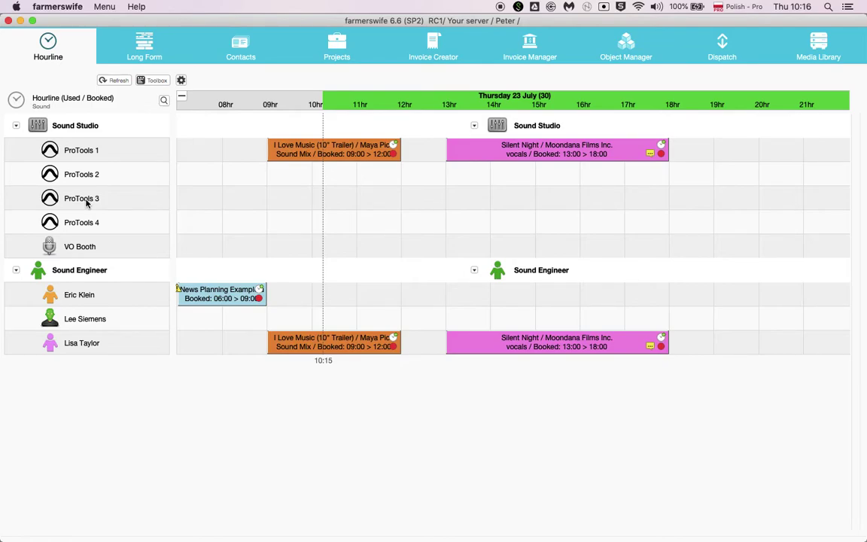
- Save the current Hourline selection under the name Sound with Shared enabled
left_click(16, 101)
mouse_move(75, 243)
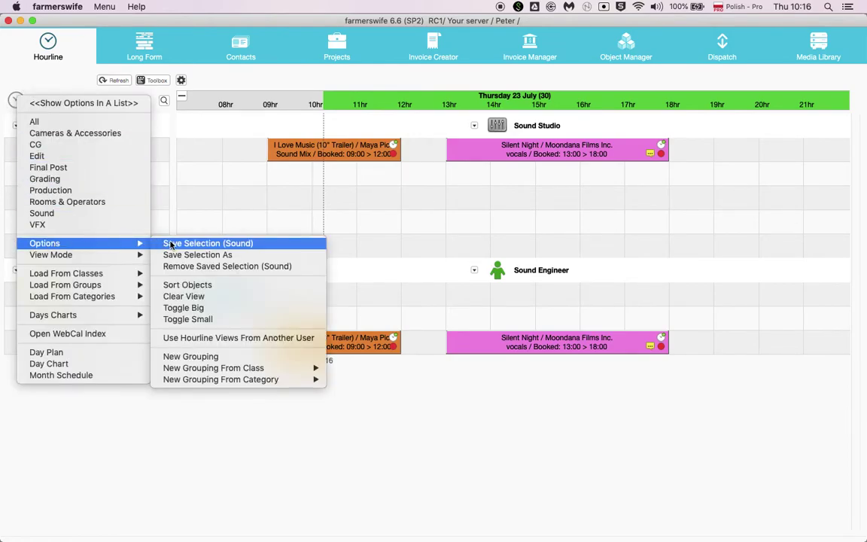
left_click(171, 244)
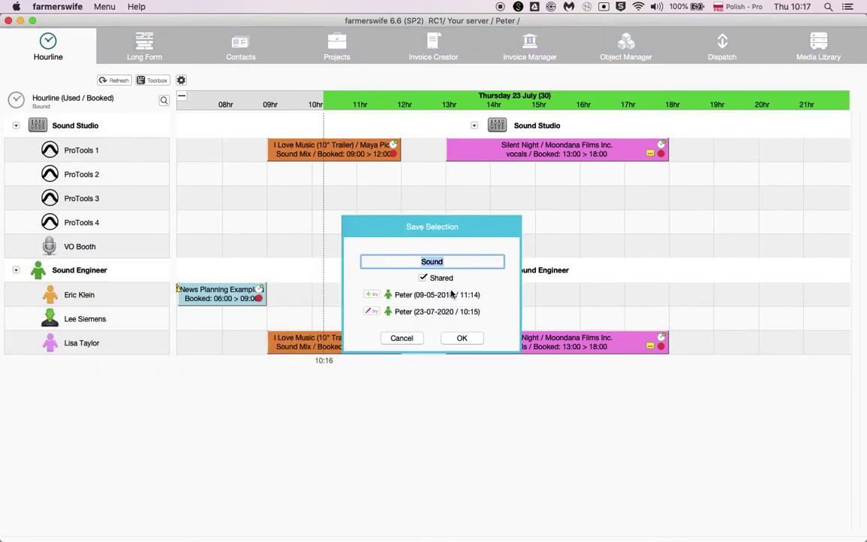
left_click(462, 338)
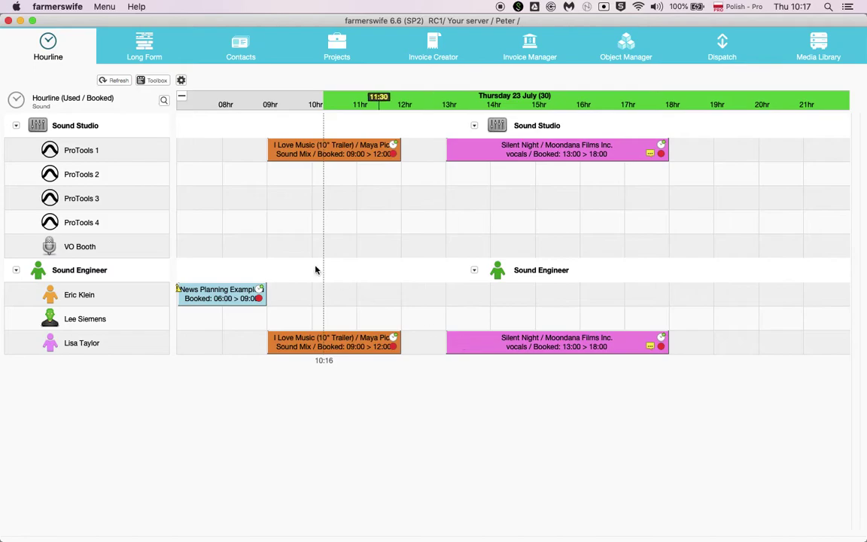
- Page the Hourline day by day between 22 and 24 July and expand it to the whole week
left_click(456, 147)
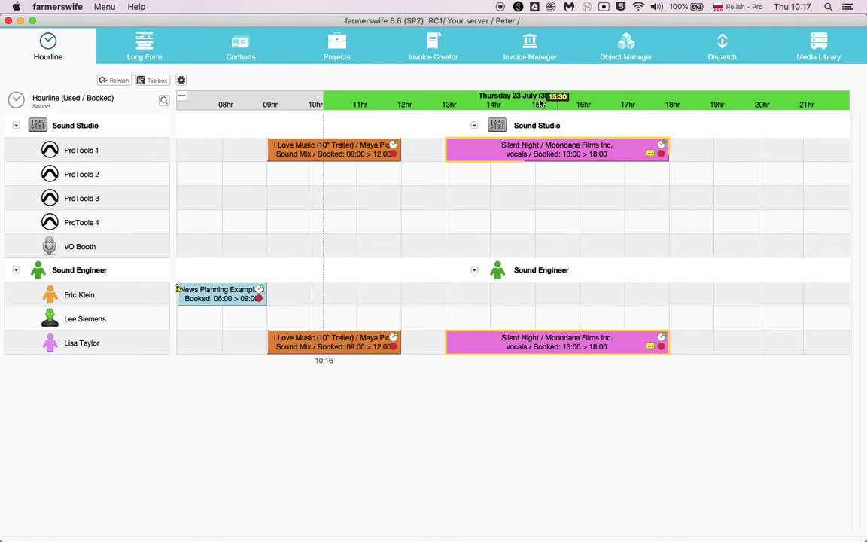
key("Left")
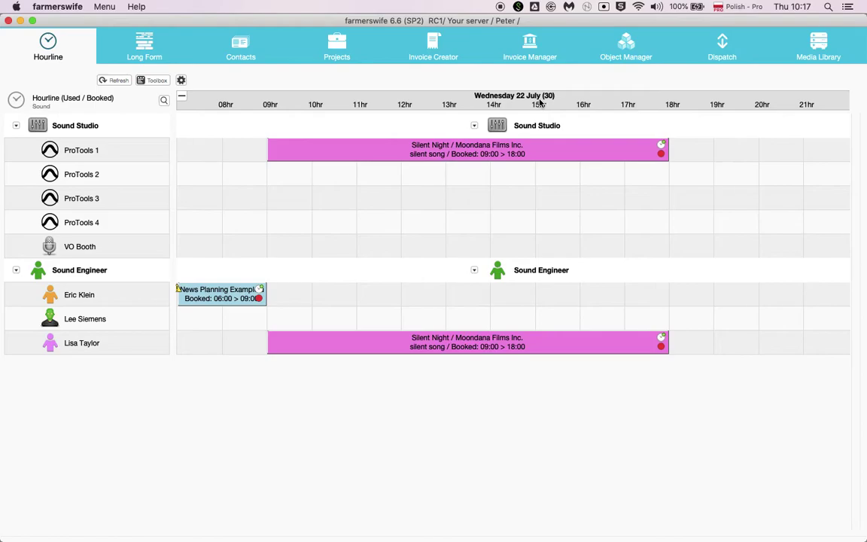
key("Right")
key("Right")
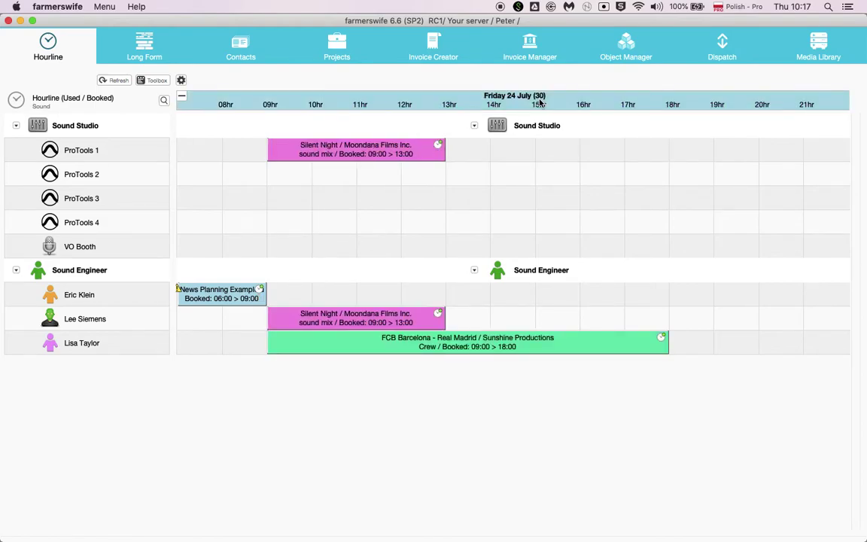
key("Left")
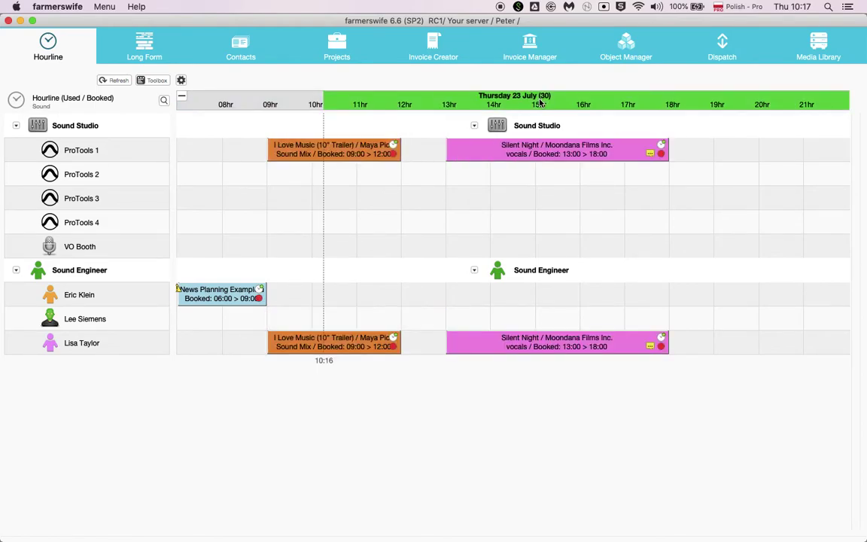
key("Left")
key("Right")
key("Right")
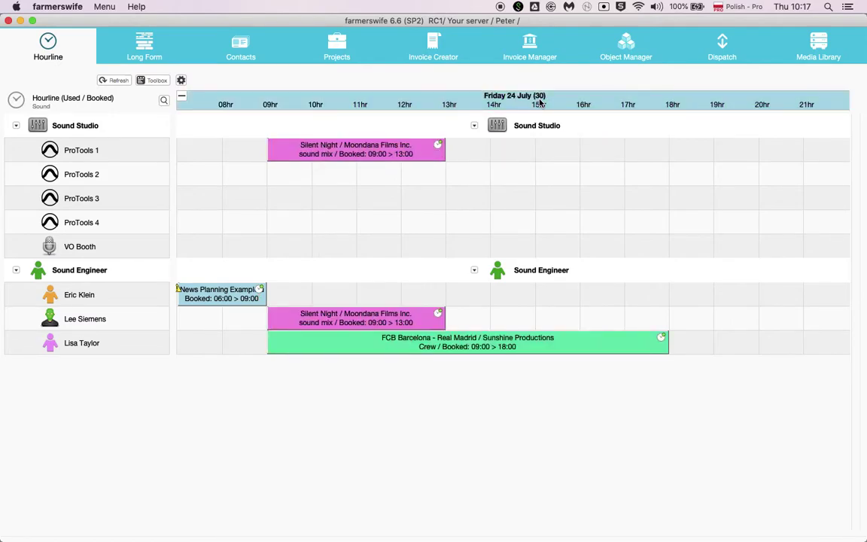
left_click(183, 99)
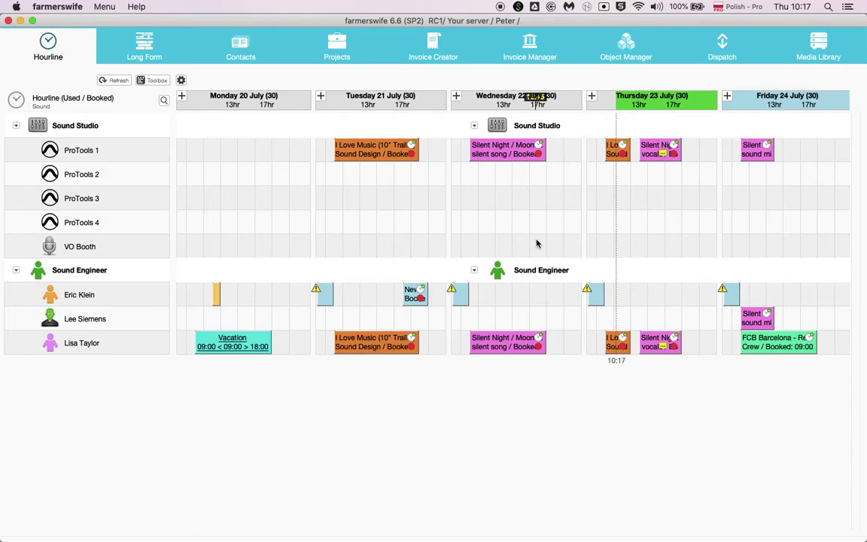
- Open the Toolbox and move it down over the lower part of the Hourline
key("super+comma")
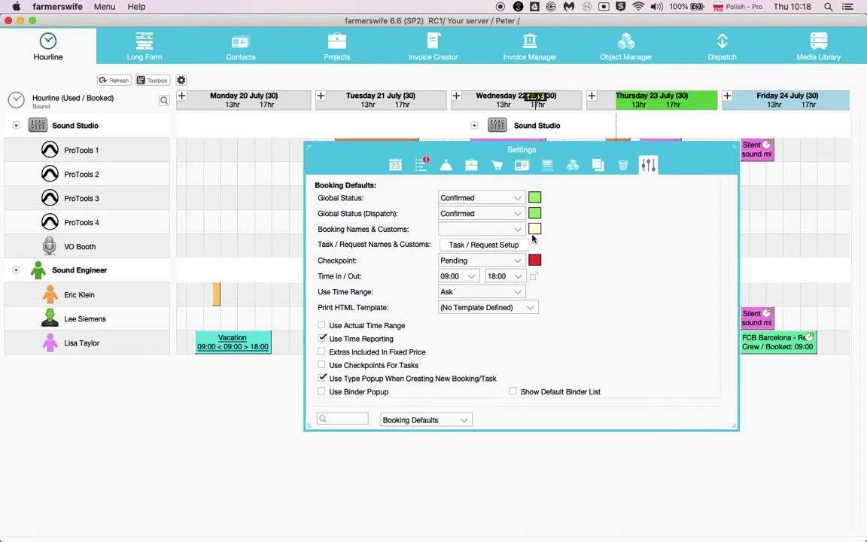
left_click(349, 156)
left_click_drag(433, 192, 387, 201)
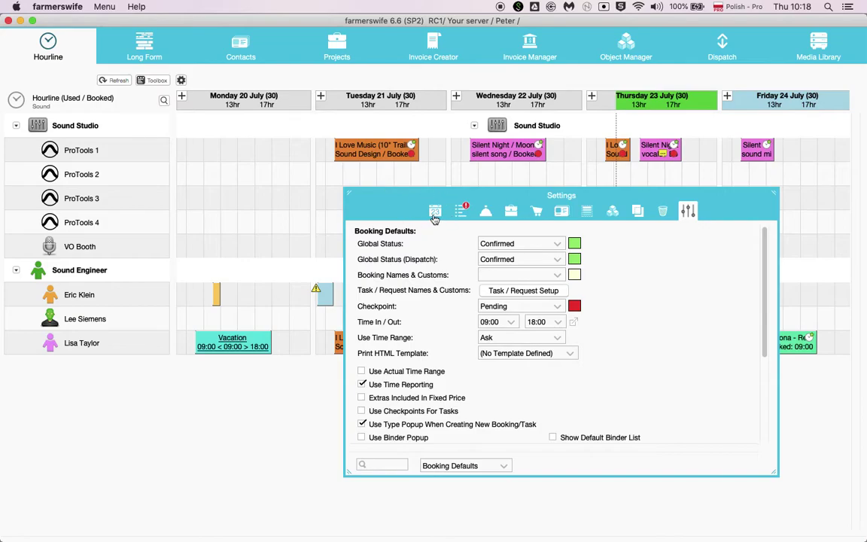
- List all active projects in the Projects module and display the project list in the Toolbox as well
left_click(340, 54)
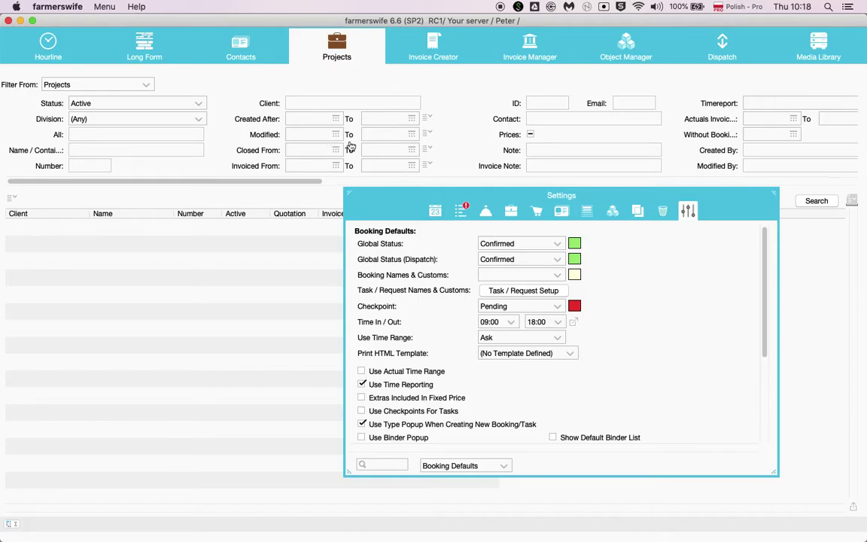
left_click(819, 201)
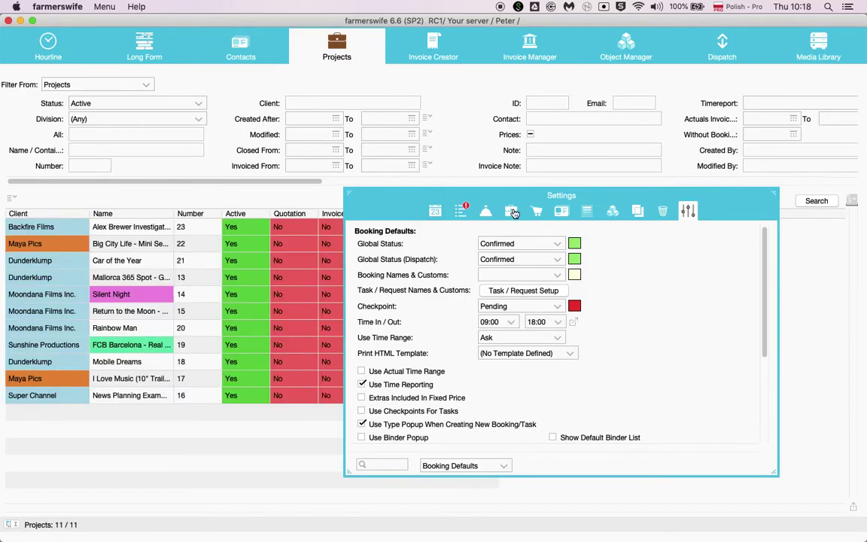
left_click(512, 212)
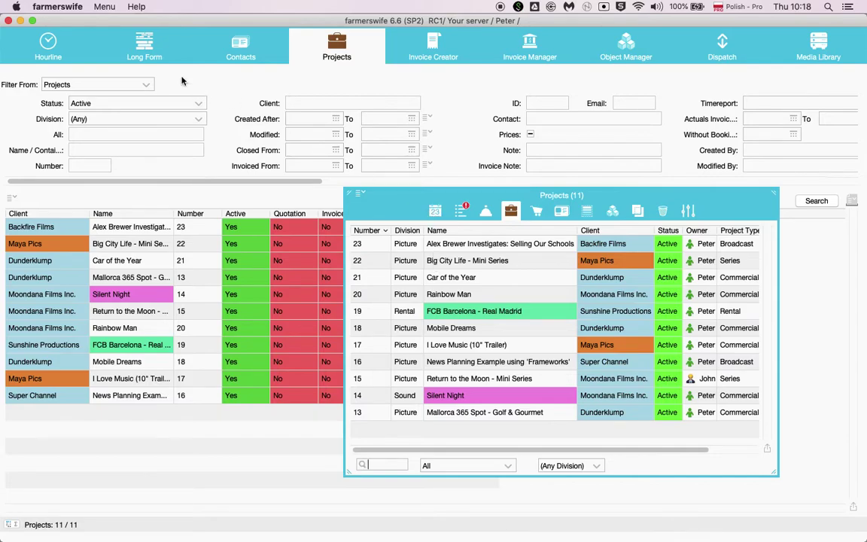
- Return to the Hourline and use the Toolbox calendar to show 8 July, followed by the whole of week 28
left_click(66, 48)
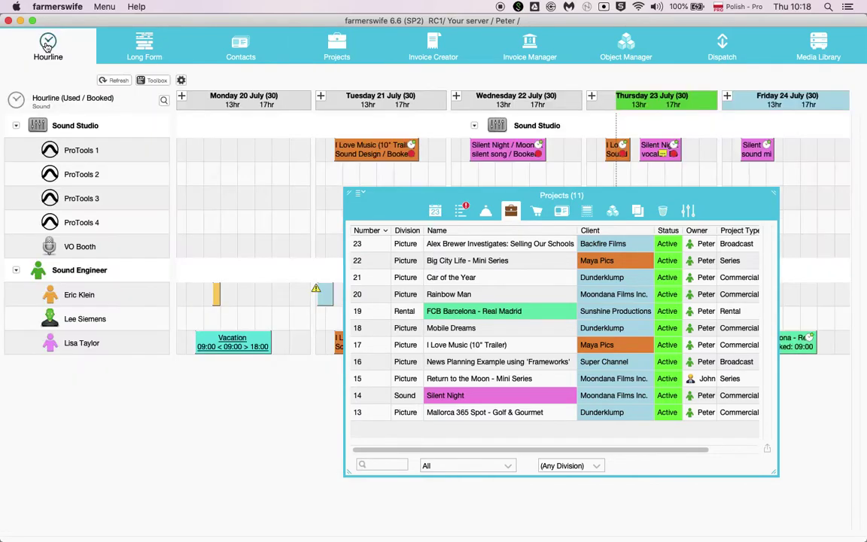
left_click(435, 213)
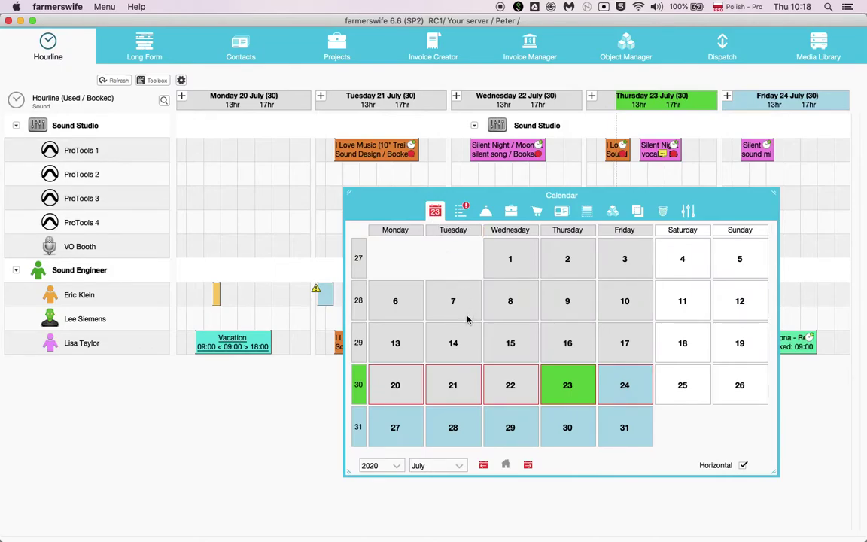
left_click(509, 304)
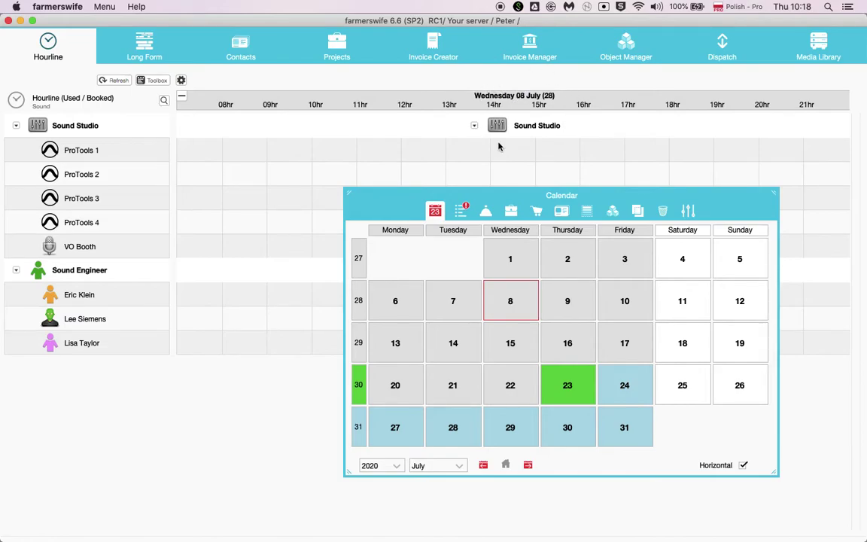
left_click(359, 300)
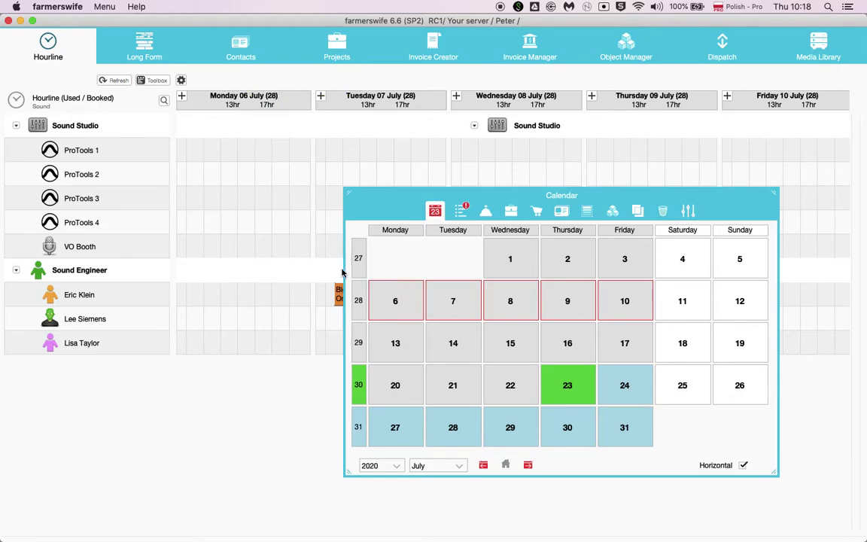
- Show all July Wednesdays (1, 8, 15, 22 and 29) together in the Hourline and close the Toolbox
left_click(505, 265)
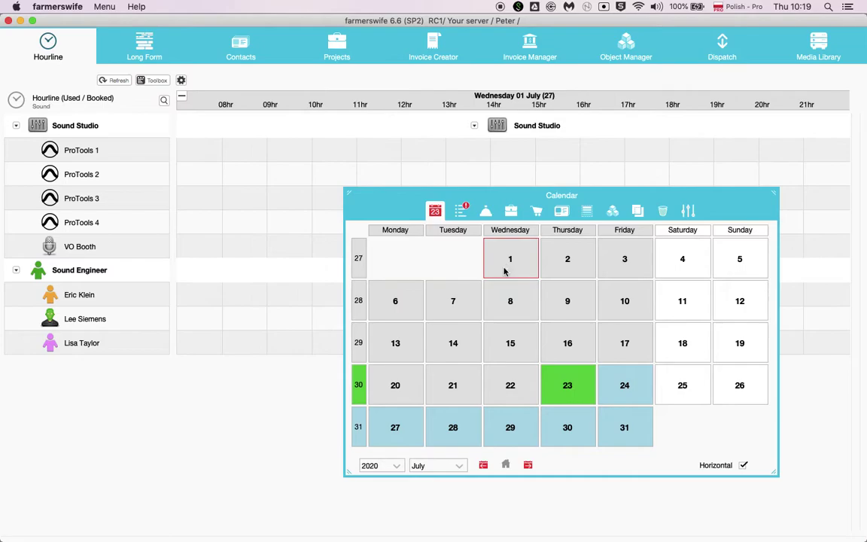
left_click(500, 297, "super")
left_click(499, 342, "super")
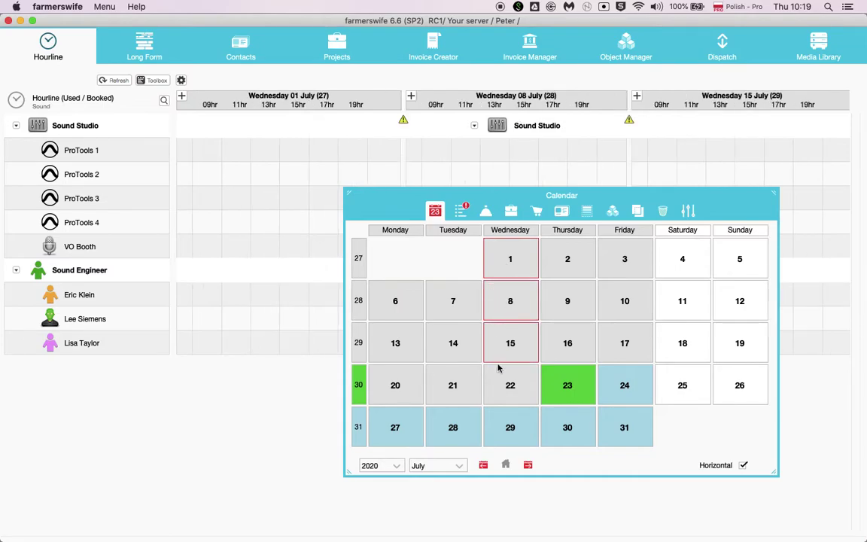
left_click(502, 383, "super")
left_click(508, 426, "super")
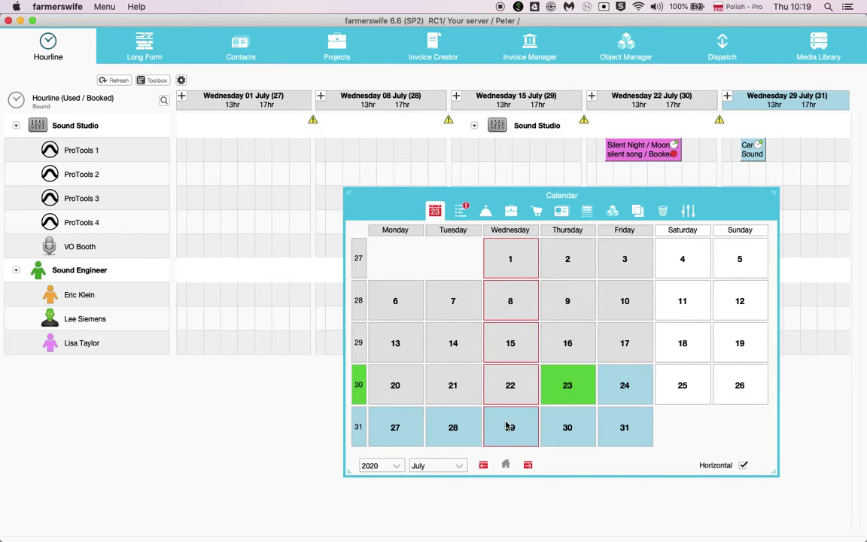
key("Escape")
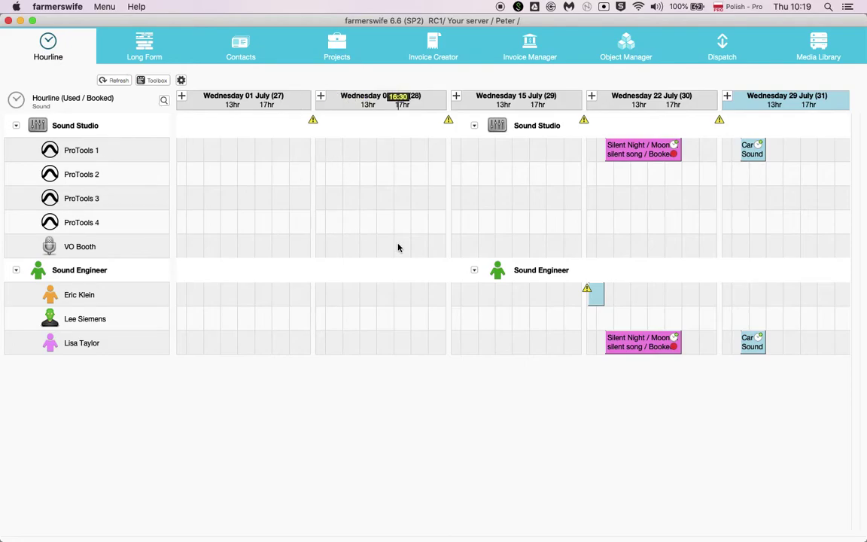
- Reopen the Toolbox calendar to look through its year options and try the layout with Horizontal turned off
key("super+k")
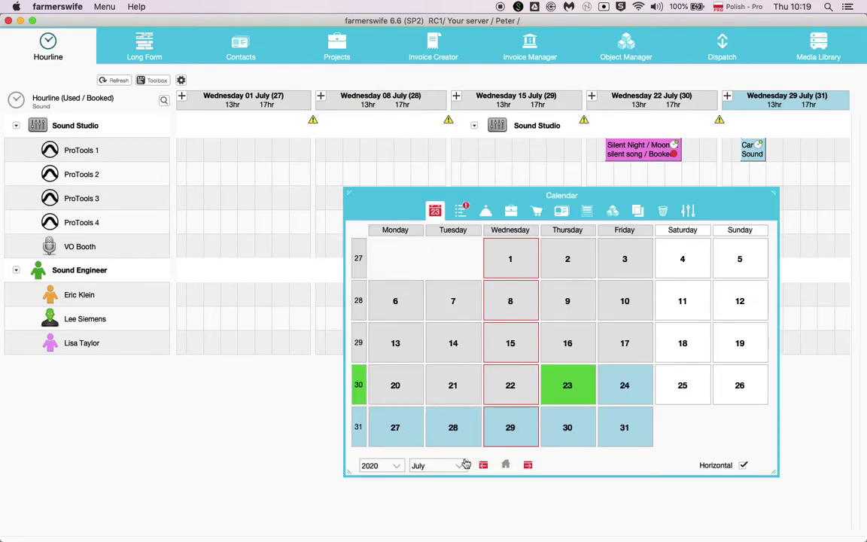
left_click(396, 465)
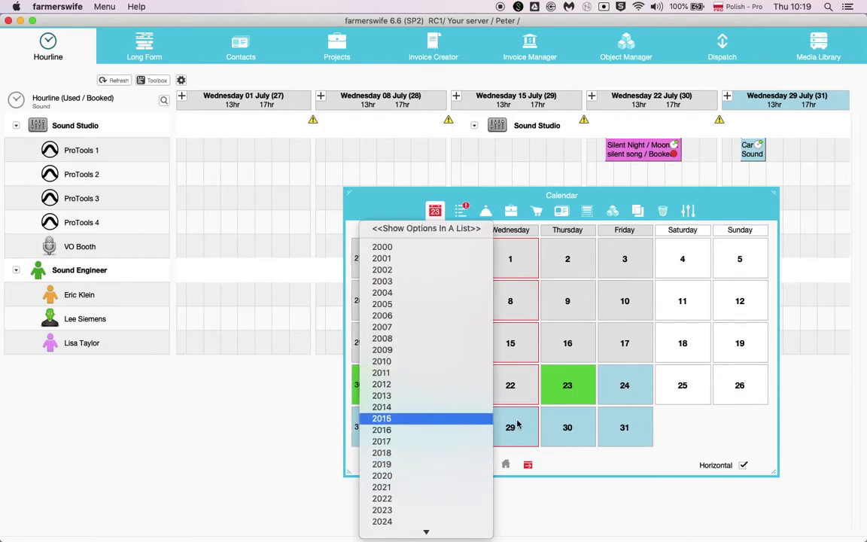
left_click(518, 451)
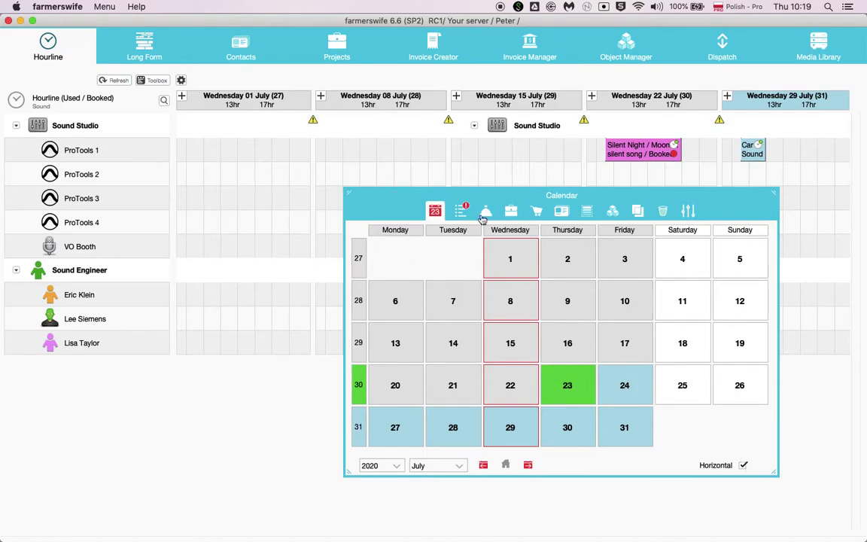
left_click(744, 464)
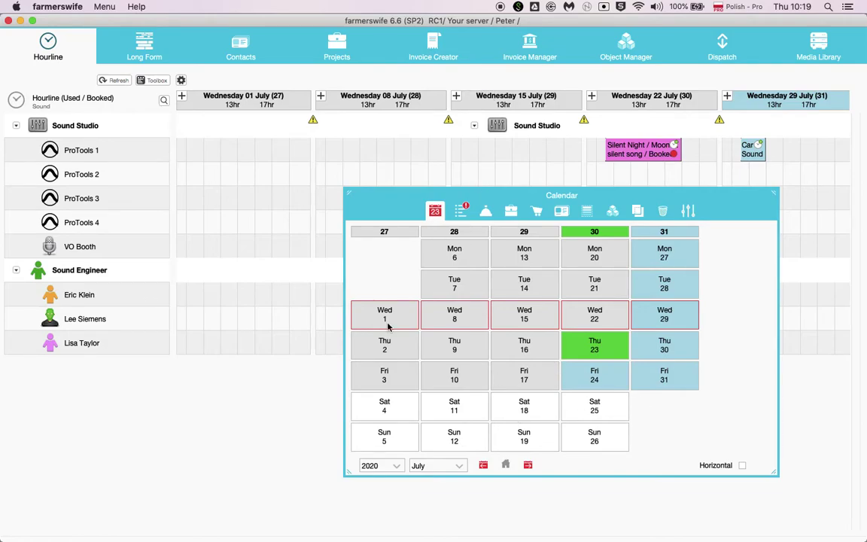
left_click(743, 464)
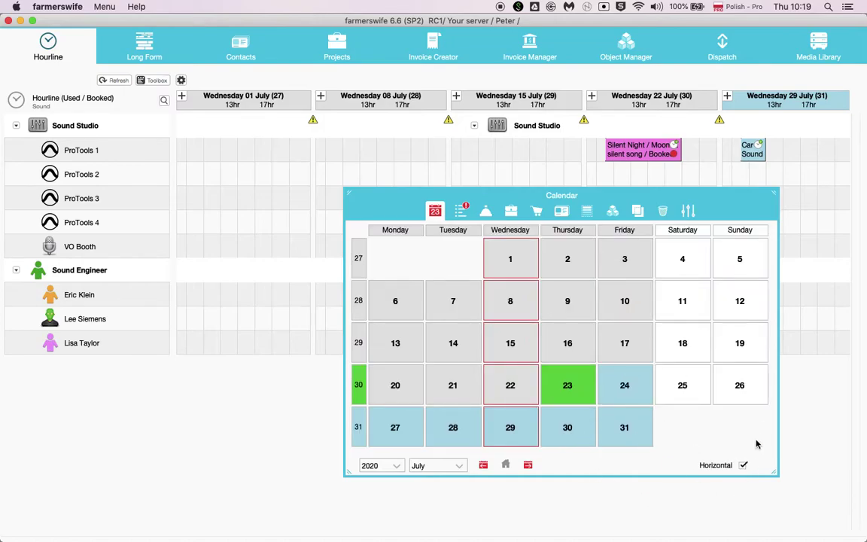
- Bring the Hourline back to Thursday 23 July and open the Booking Defaults in the Toolbox settings
left_click(621, 332)
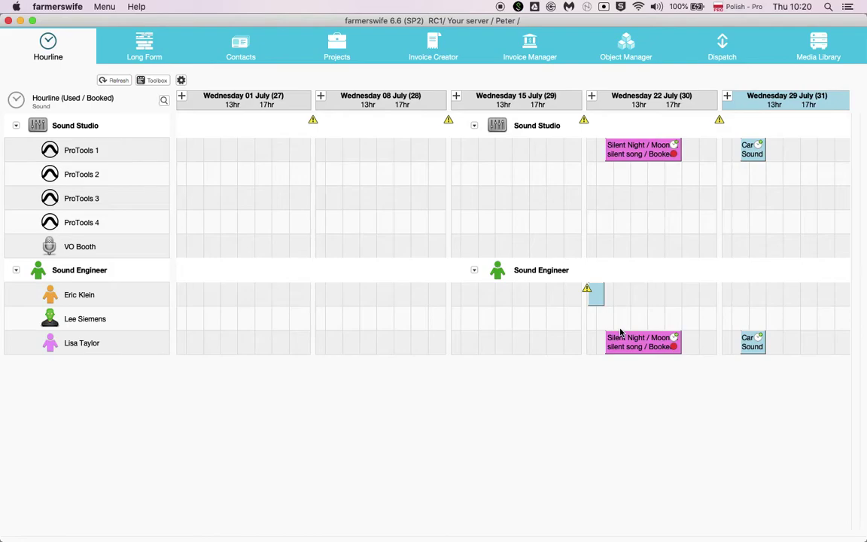
double_click(620, 332)
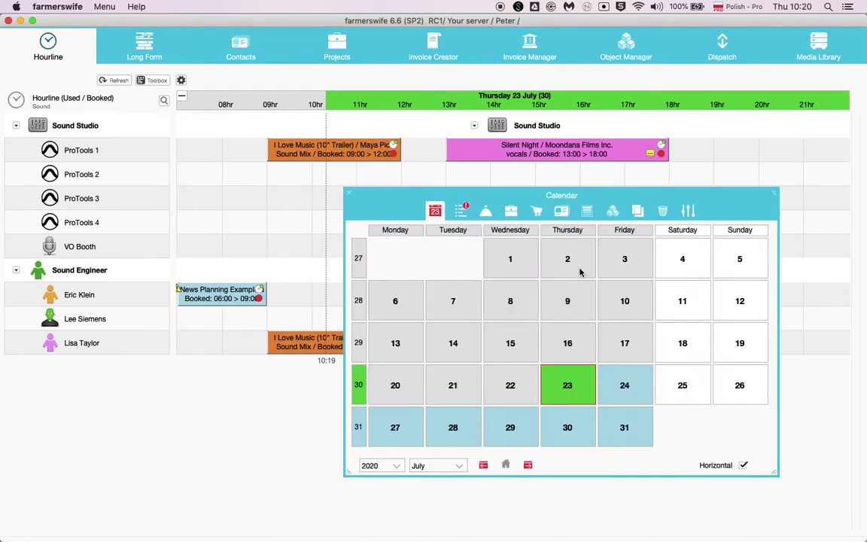
left_click(689, 213)
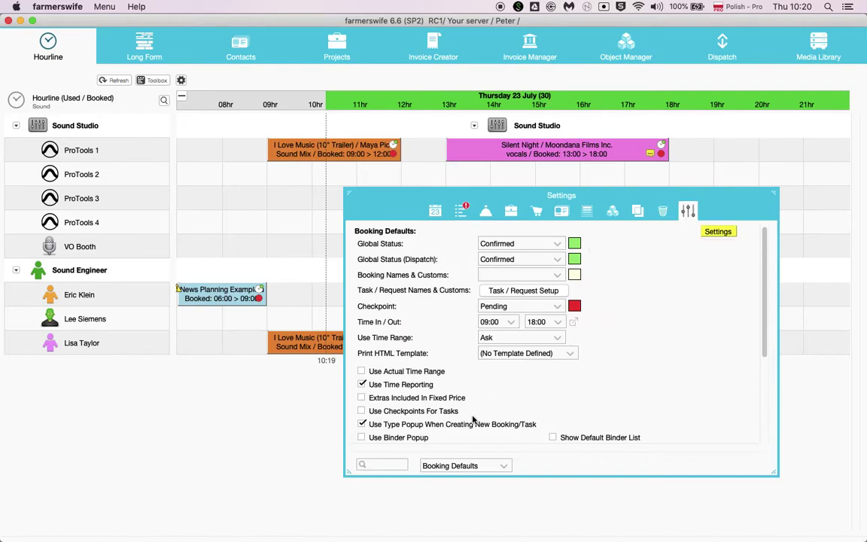
- Switch the Toolbox settings to the Hourline category, look through its display options and close the Toolbox
left_click(456, 466)
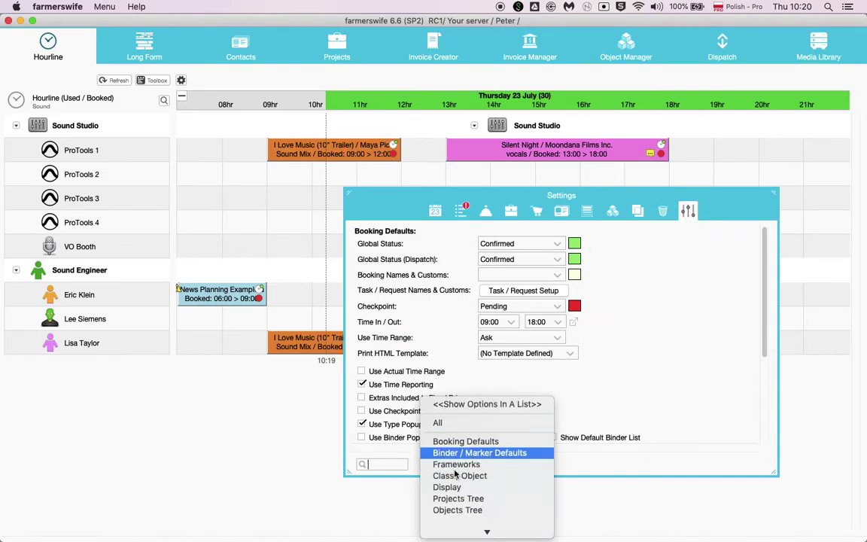
left_click(449, 488)
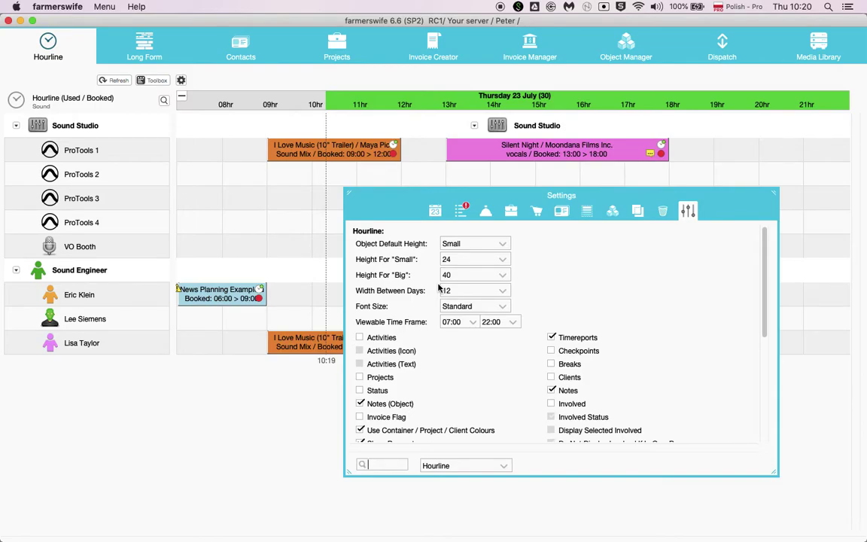
left_click(347, 193)
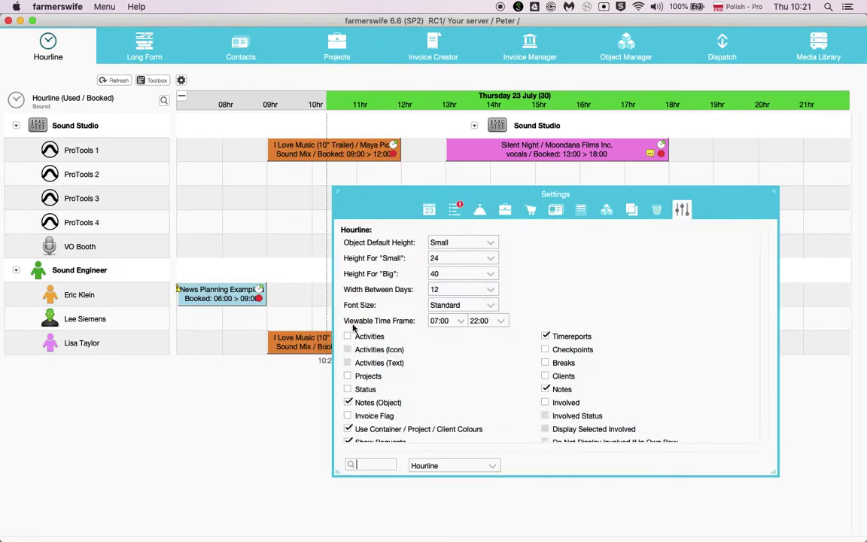
scroll(367, 345, "down", 3)
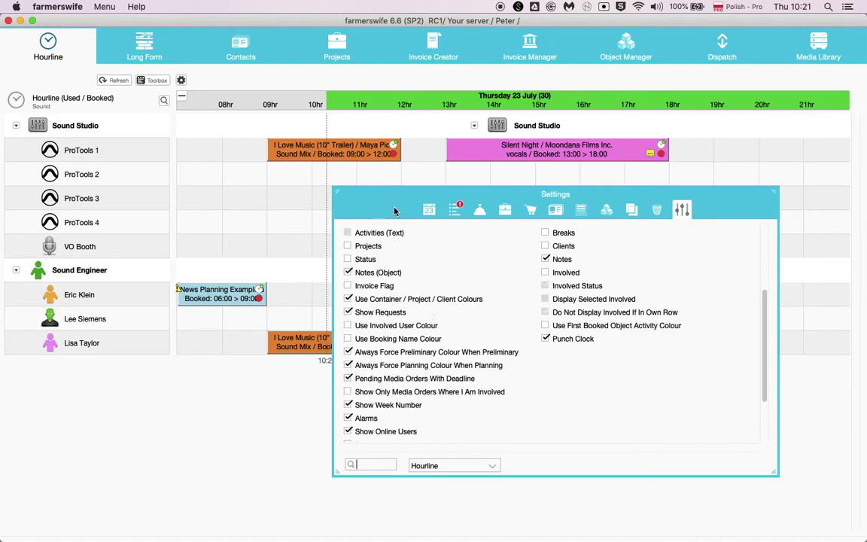
left_click(283, 208)
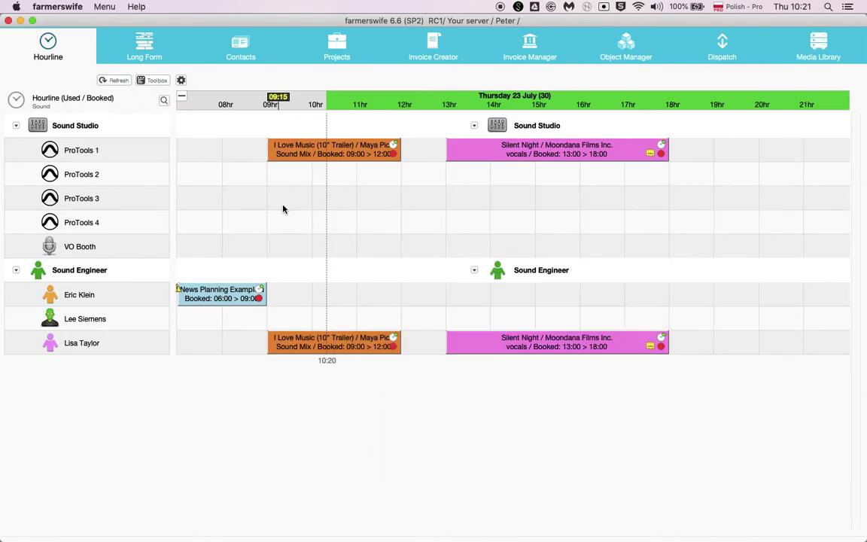
- Open the Long Form and use the View Port calendar to show 1 July to 31 August 2020
left_click(146, 47)
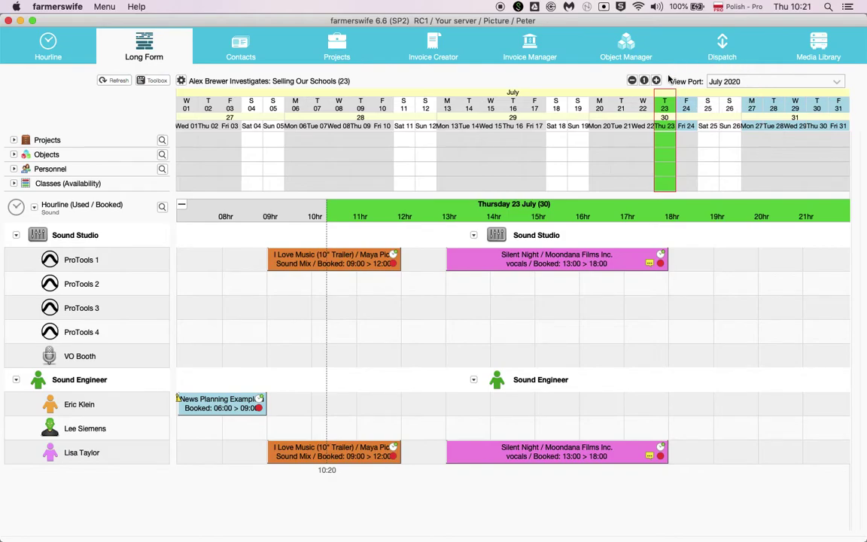
left_click(722, 83)
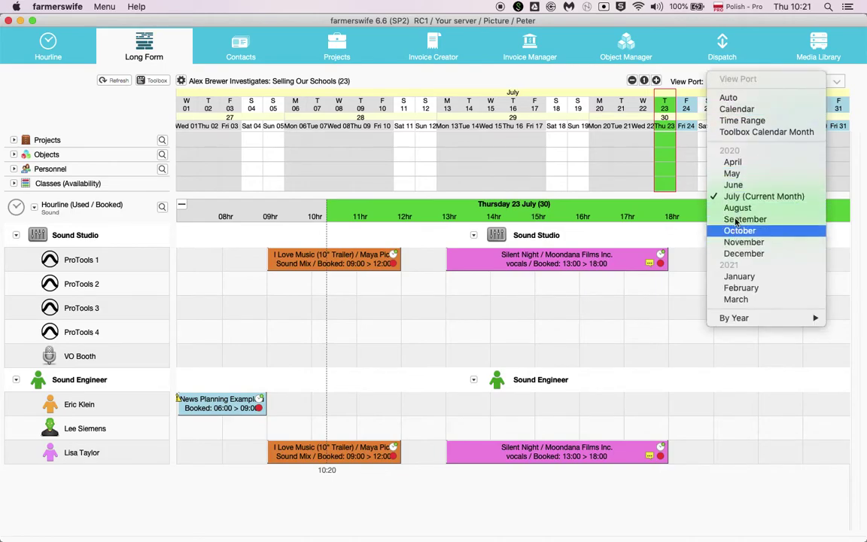
left_click(727, 110)
left_click(523, 204)
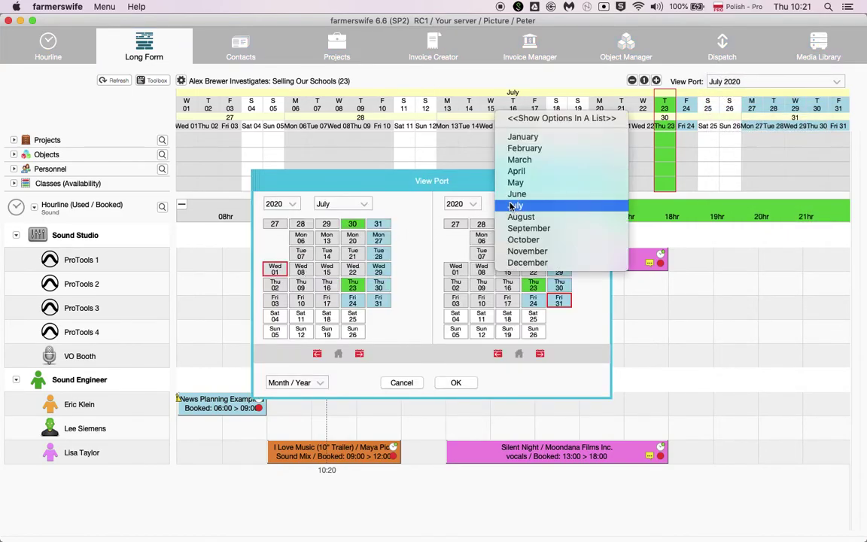
left_click(551, 218)
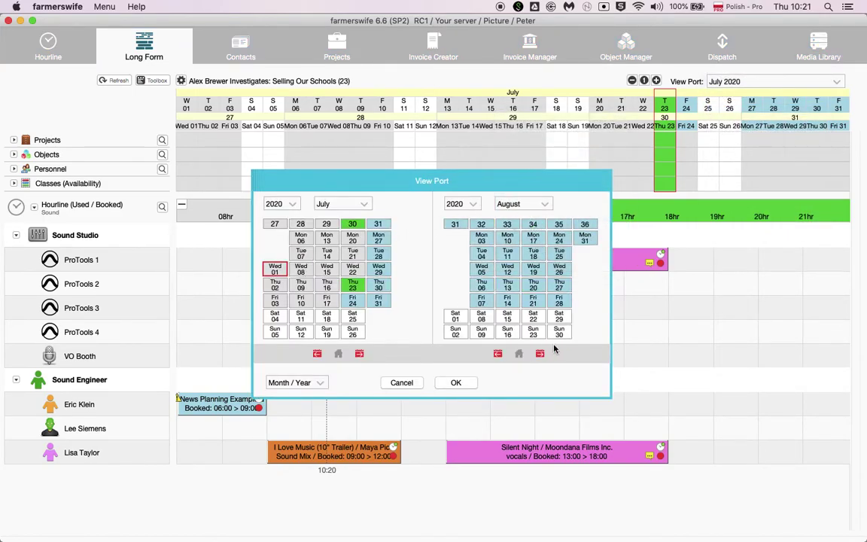
left_click(586, 238)
left_click(454, 382)
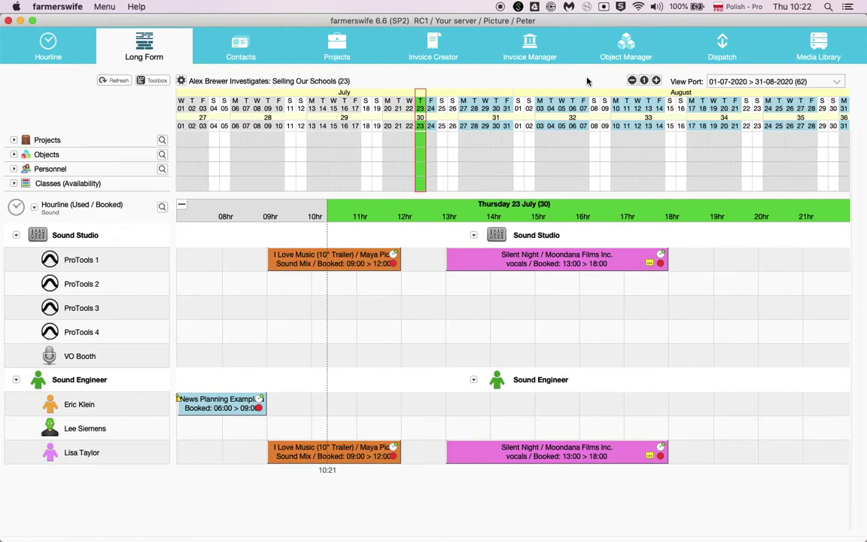
- Return the Long Form's View Port to July 2020 and expand the Projects tree
left_click(737, 83)
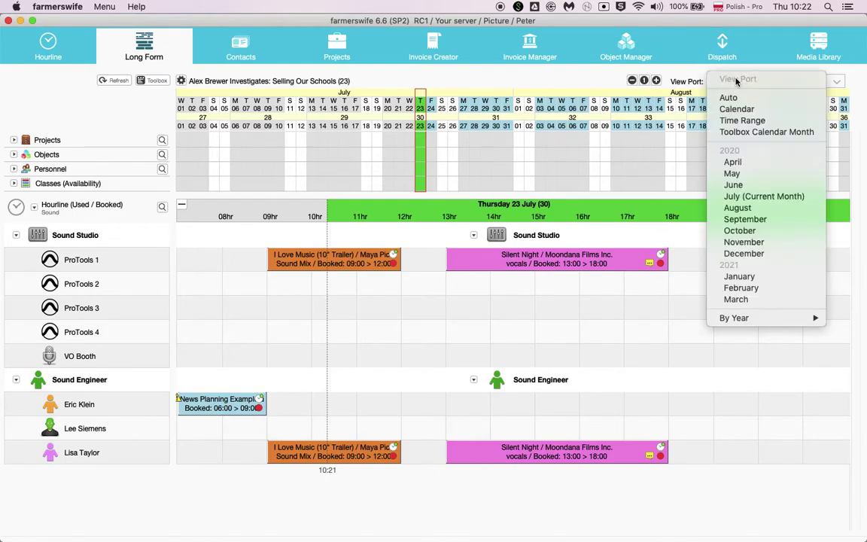
left_click(769, 197)
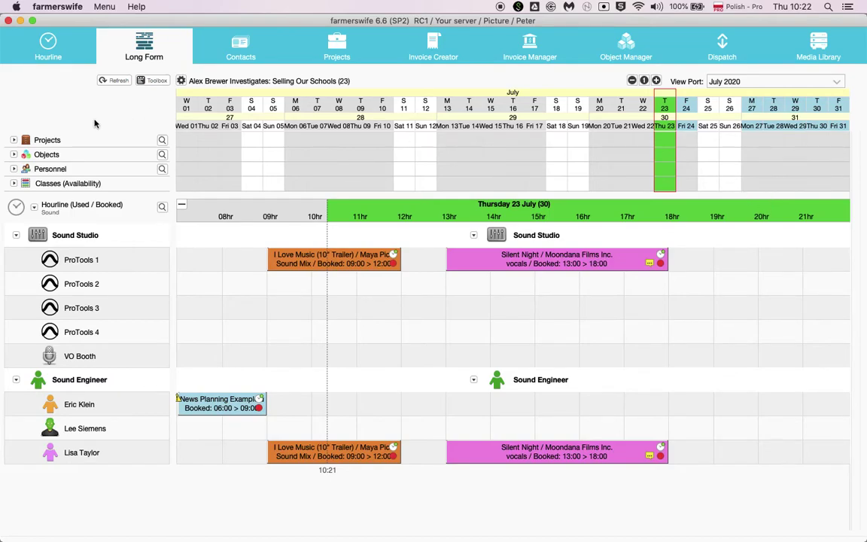
left_click(25, 141)
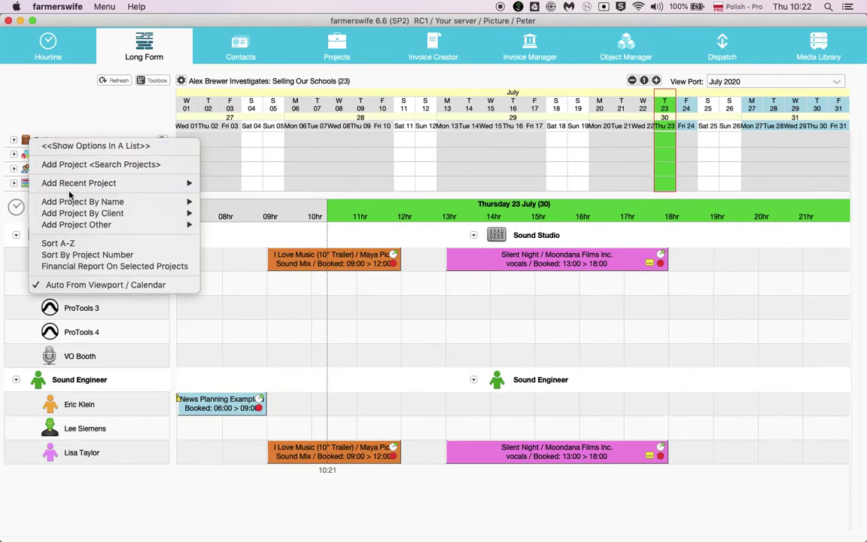
mouse_move(90, 183)
left_click(220, 183)
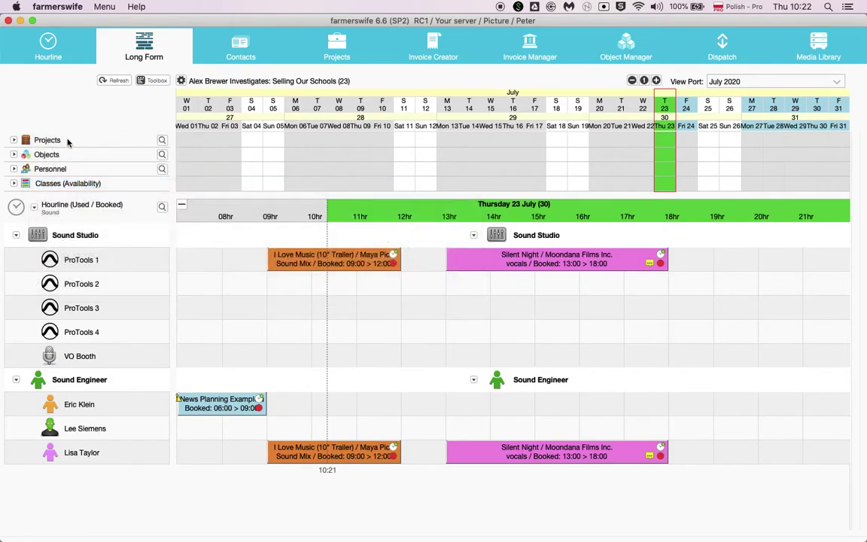
left_click(13, 139)
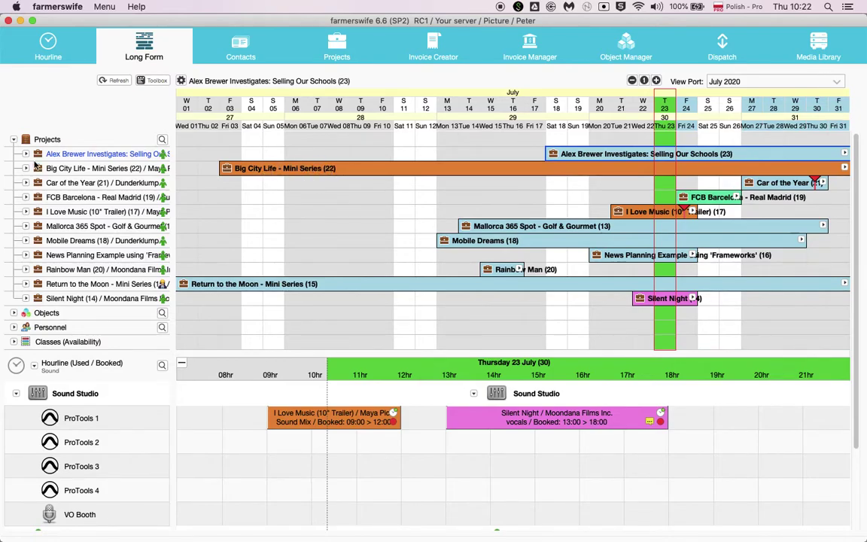
- Solo the I Love Music (10" Trailer) project, examine its bookings and the Sound Design resources, and collapse it again
right_click(39, 216)
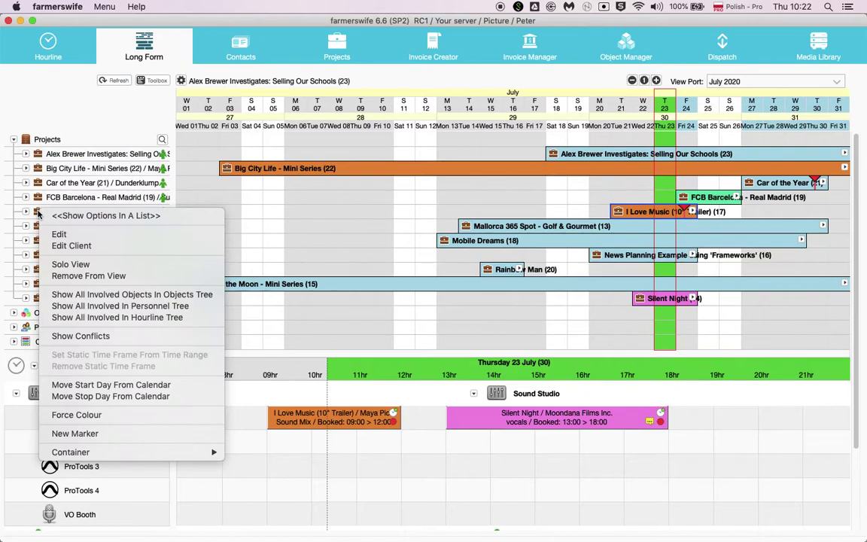
left_click(69, 265)
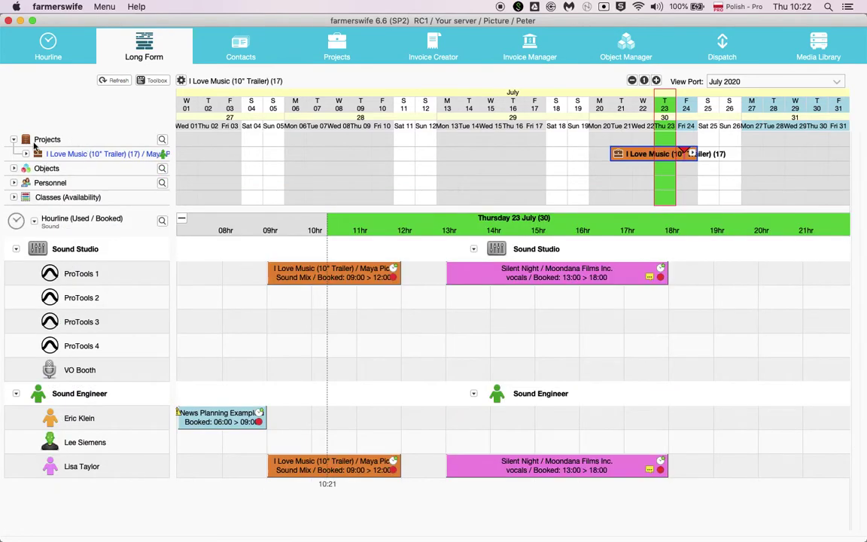
left_click(26, 155)
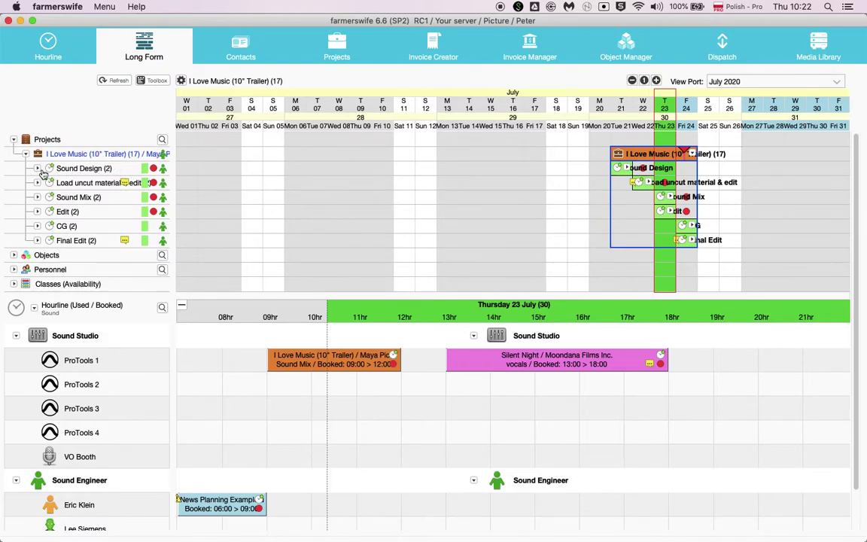
left_click(38, 168)
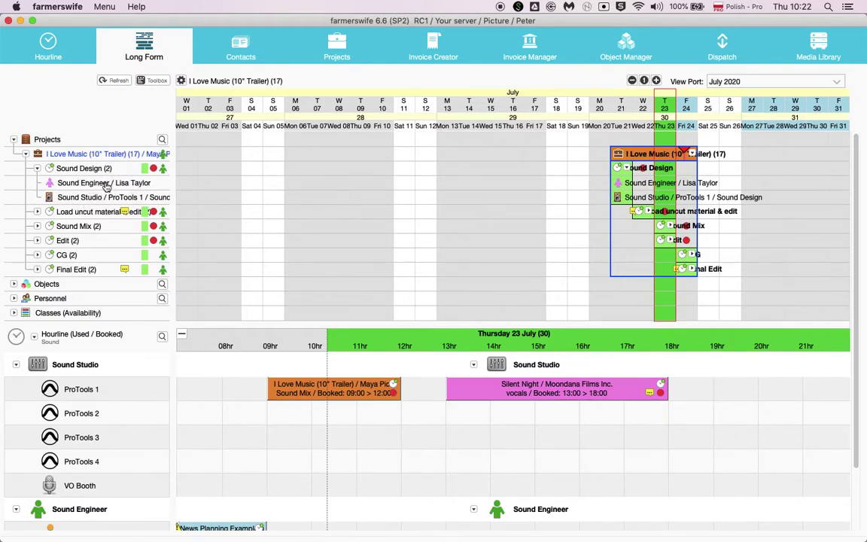
left_click(38, 169)
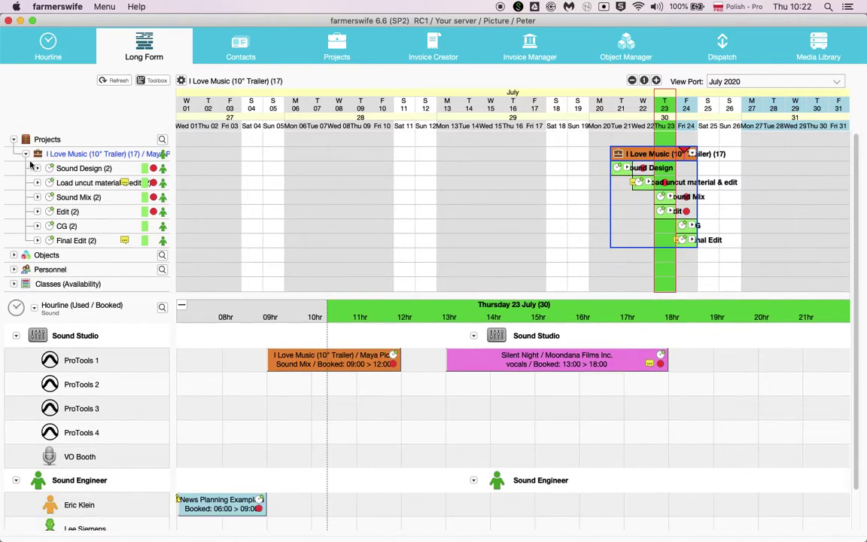
left_click(26, 153)
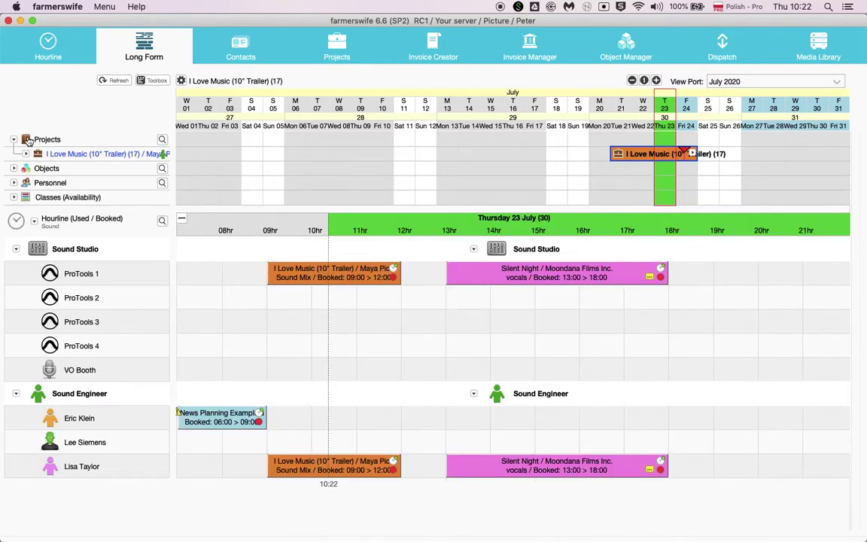
- Enable Auto From Viewport / Calendar for the Projects tree and check September and December 2020 in the View Port
left_click(28, 141)
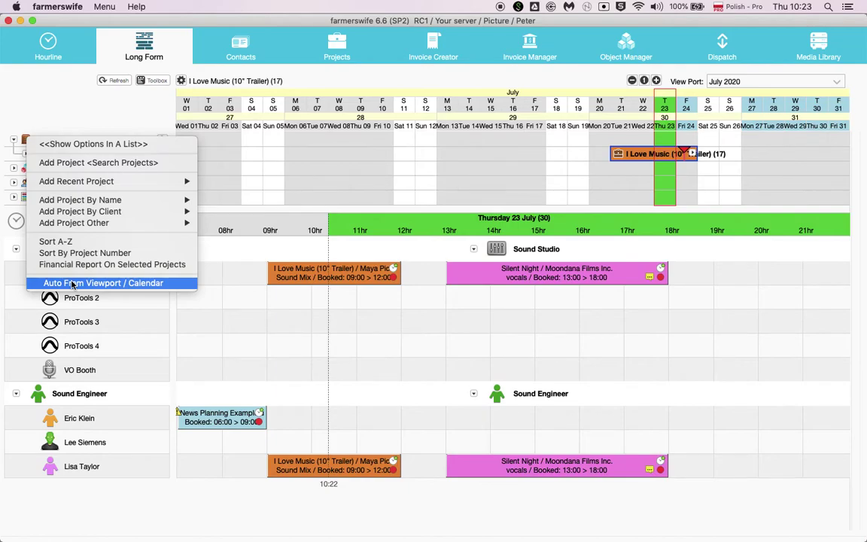
left_click(73, 284)
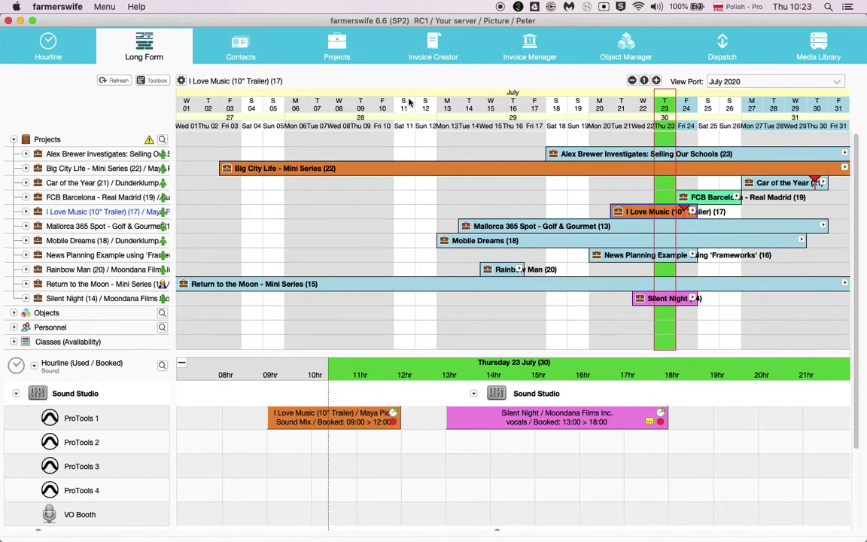
left_click(721, 83)
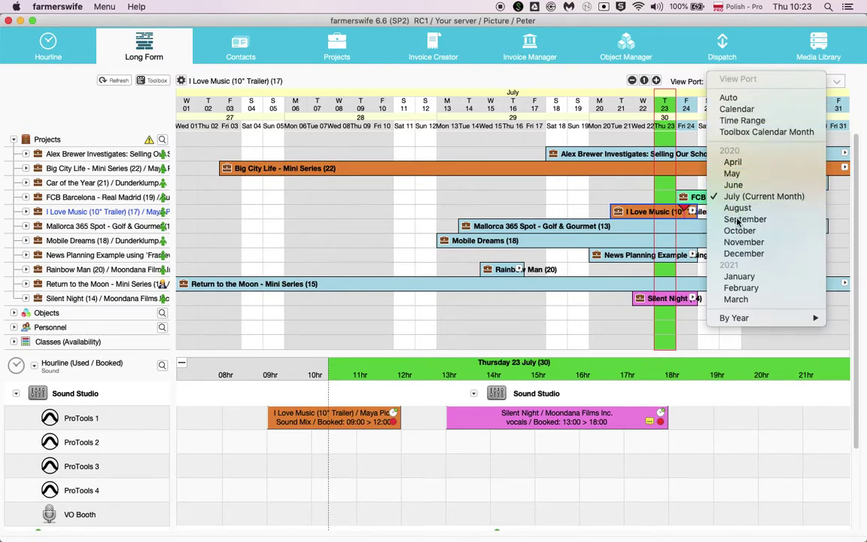
left_click(738, 221)
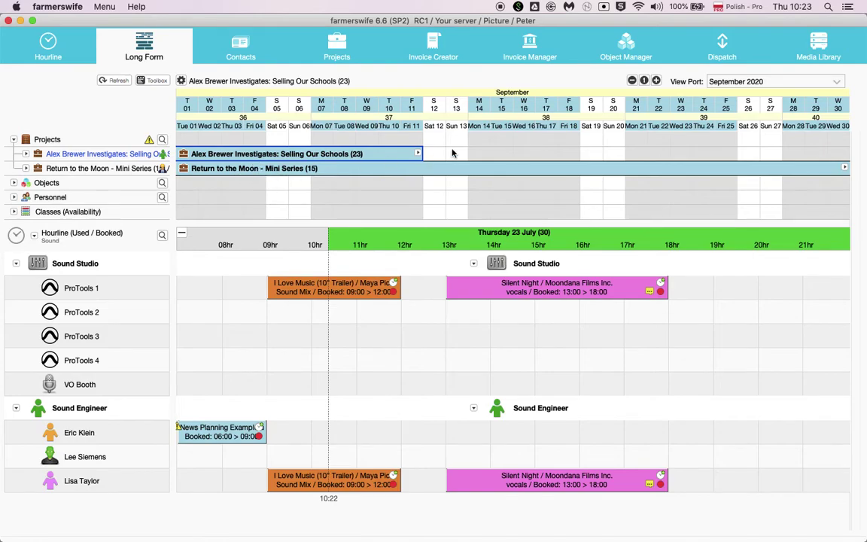
left_click(735, 81)
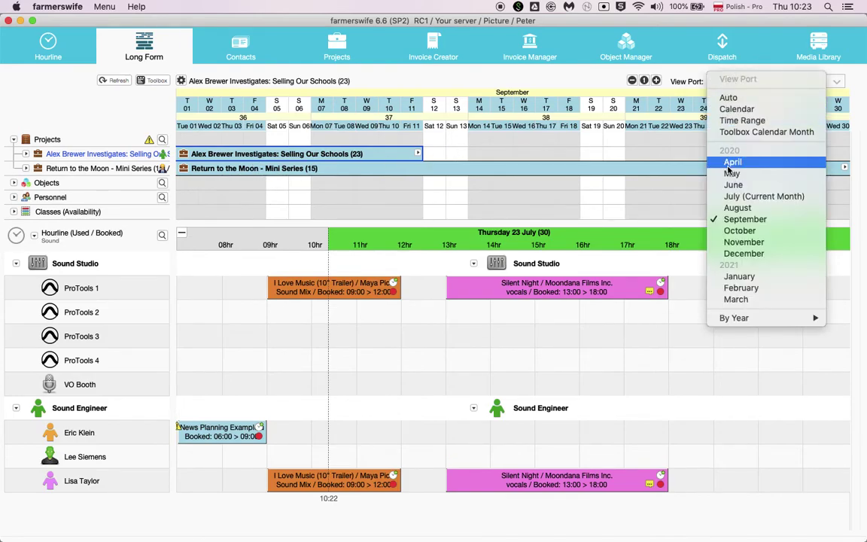
left_click(738, 255)
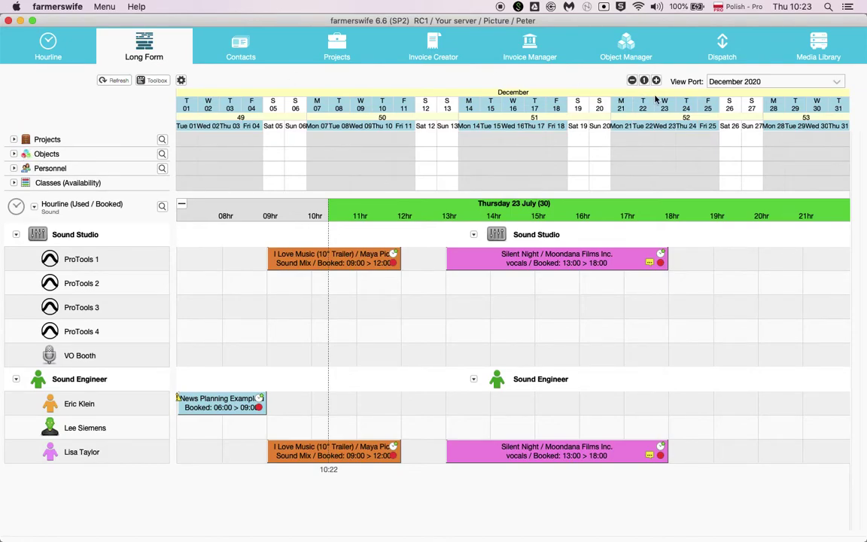
- Set the View Port to July 2020 and load the Edit view in the Objects tree
left_click(734, 82)
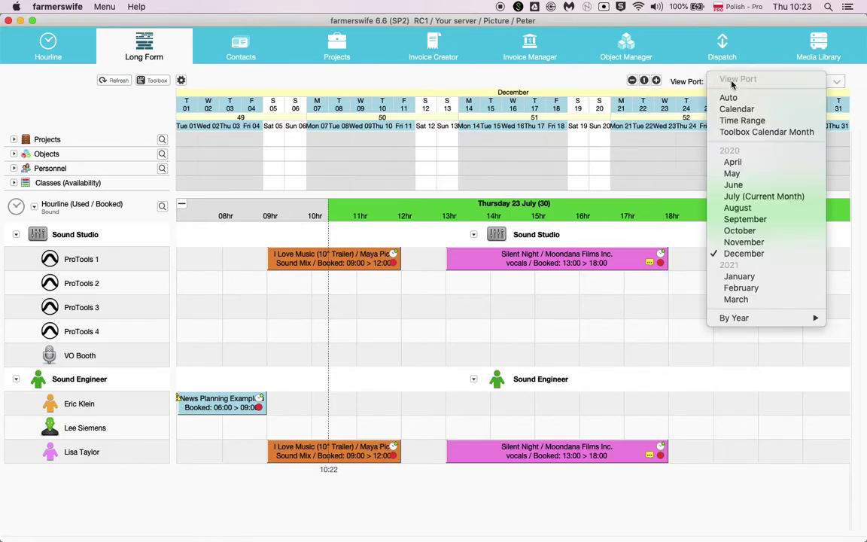
left_click(734, 196)
left_click(26, 154)
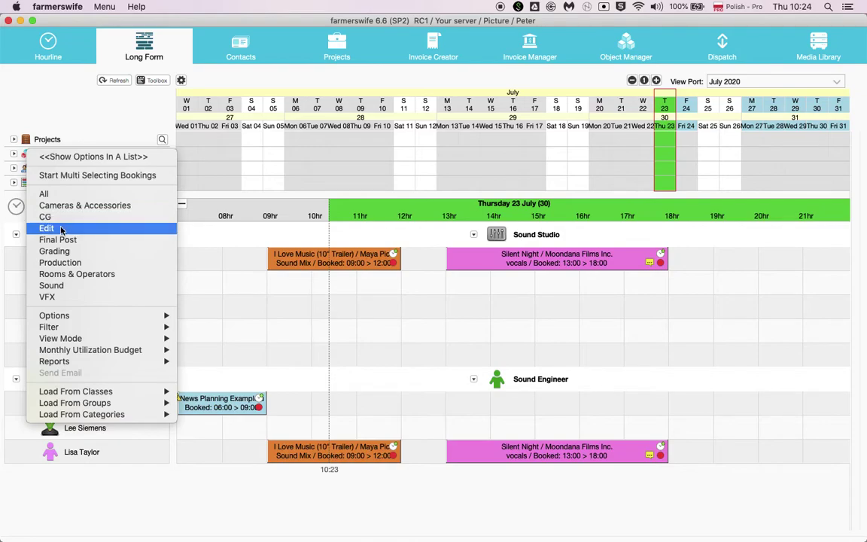
left_click(62, 230)
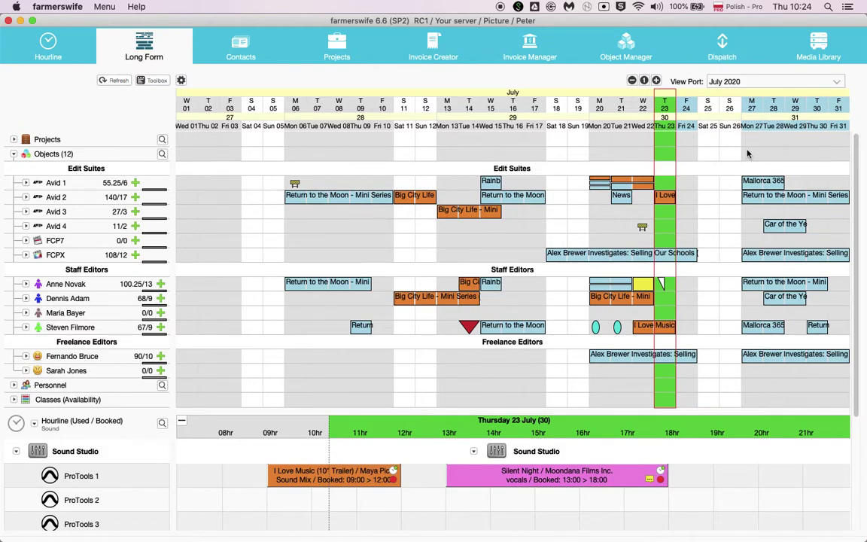
- Collapse the Objects tree, then expand the Personnel tree and load its Edit view
left_click(13, 154)
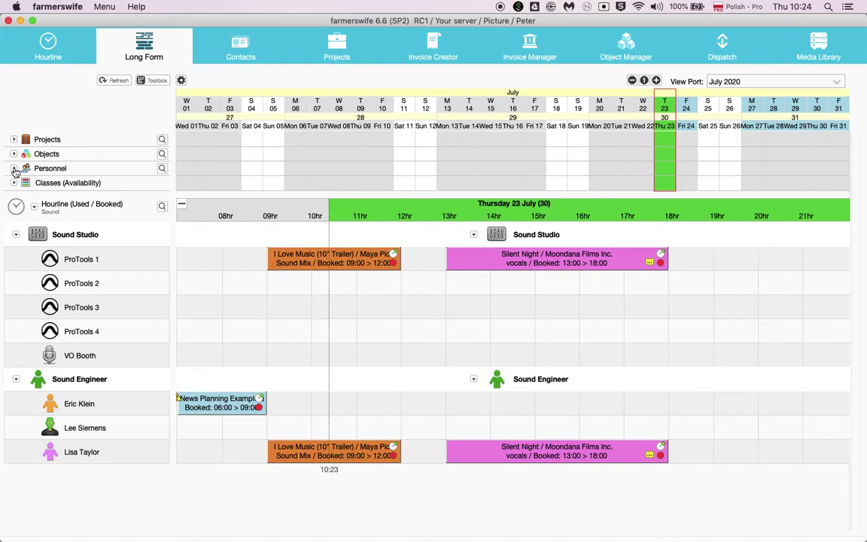
left_click(13, 169)
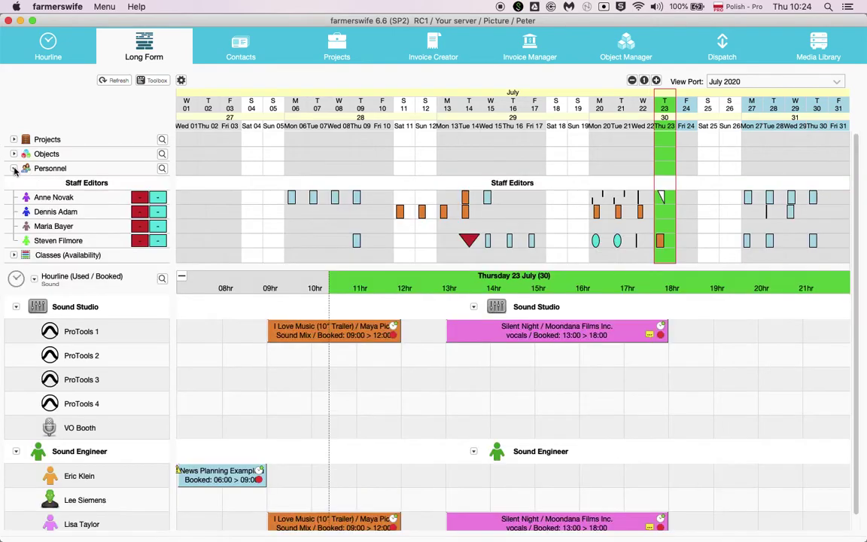
left_click(26, 169)
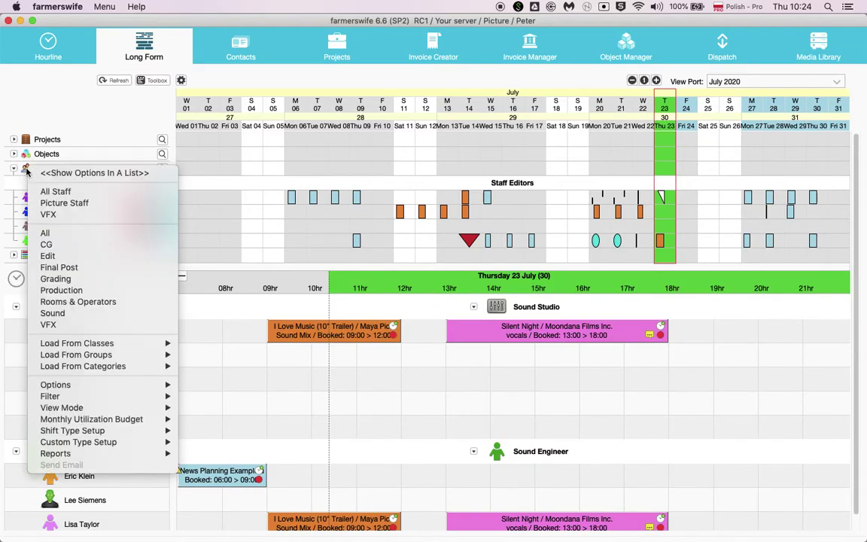
left_click(58, 260)
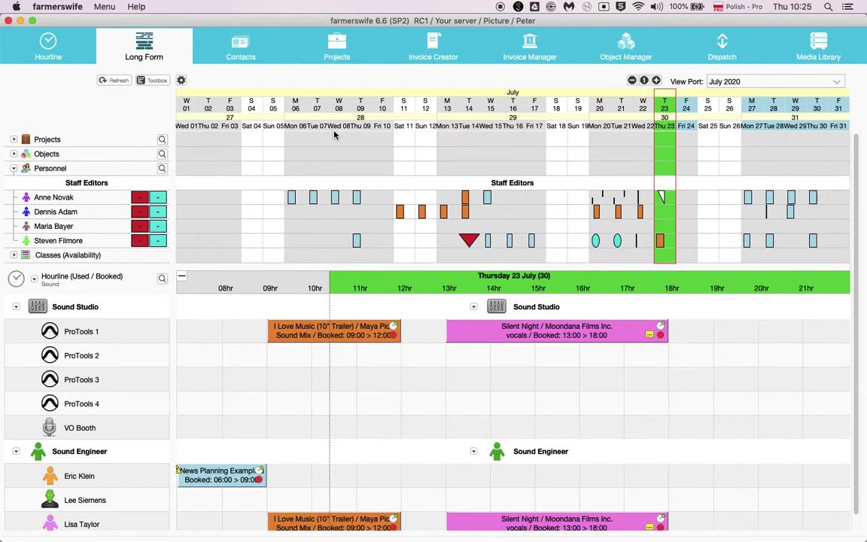
- Open the Object Manager
left_click(631, 47)
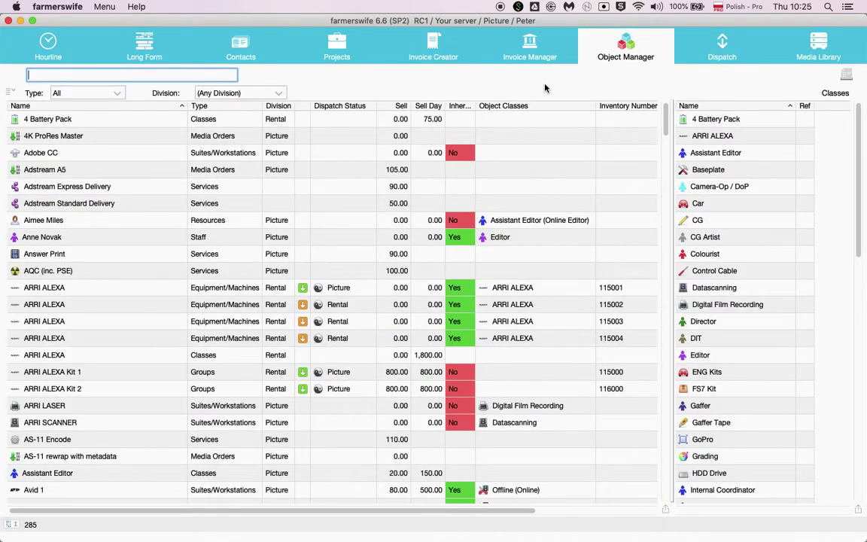
- View the object types available for filtering in the Object Manager
left_click(84, 94)
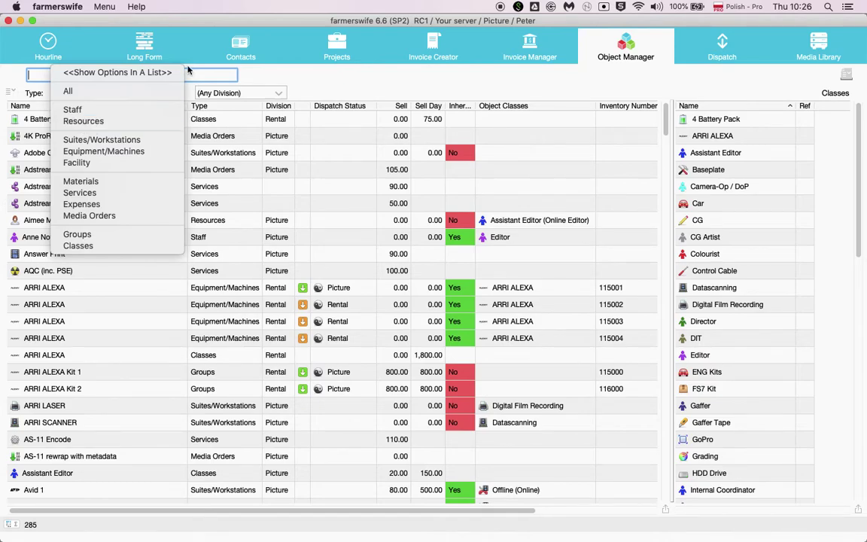
left_click(125, 47)
- In Long Form, check the staff editors' personal markers on 14, 20 and 23 July, then collapse the Personnel tree
left_click(145, 51)
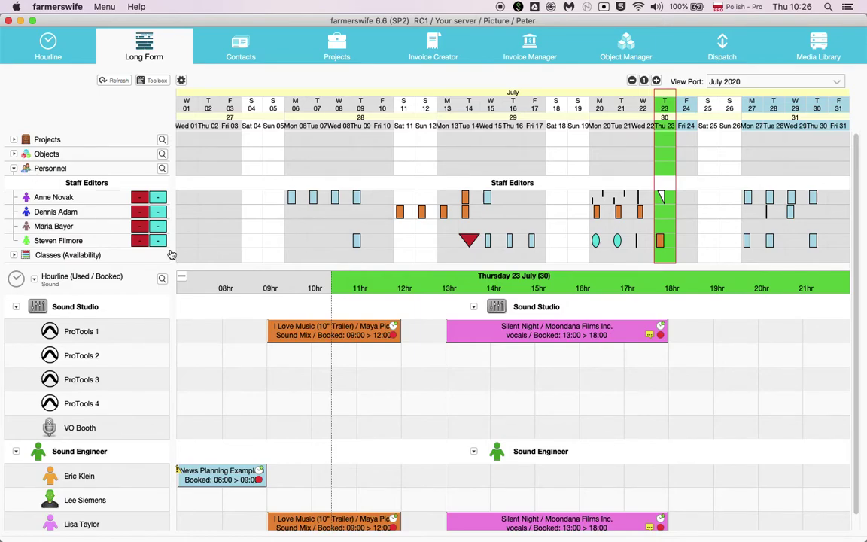
mouse_move(471, 247)
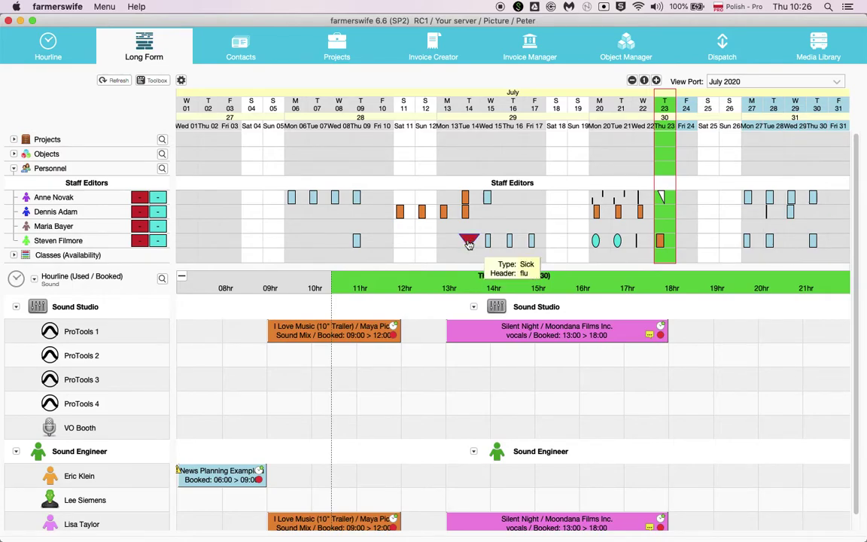
mouse_move(595, 240)
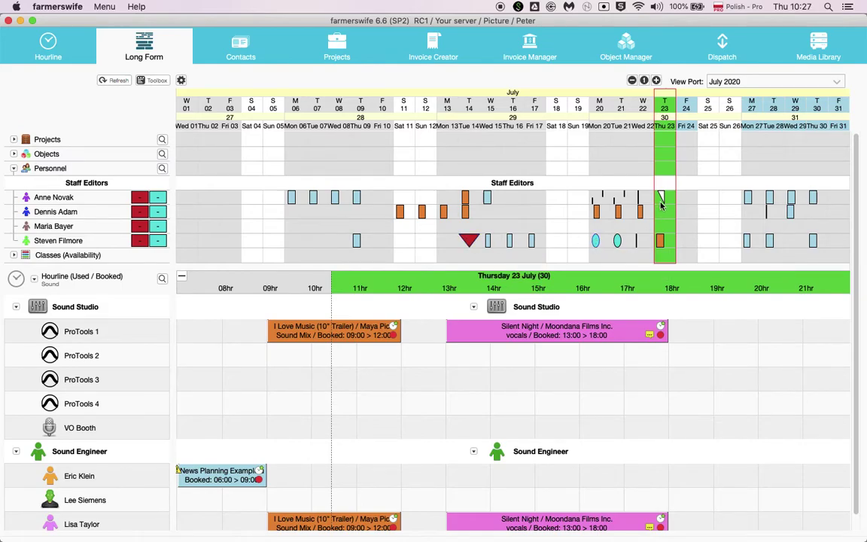
mouse_move(664, 202)
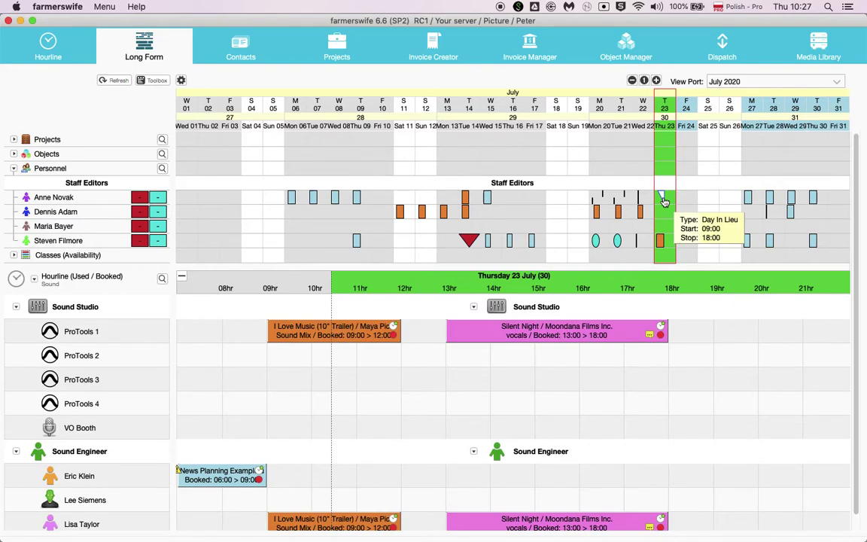
left_click(14, 168)
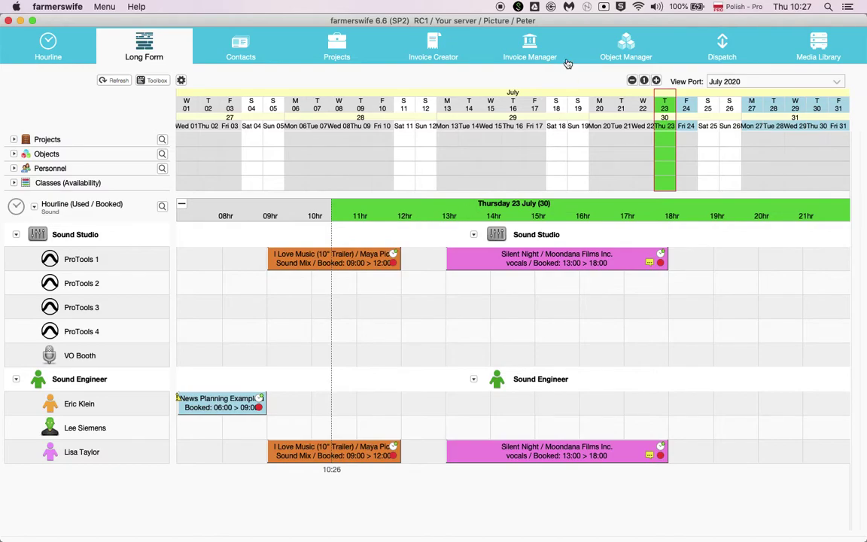
- In the Object Manager, list the objects belonging to the Offline class and select FCP7
left_click(629, 50)
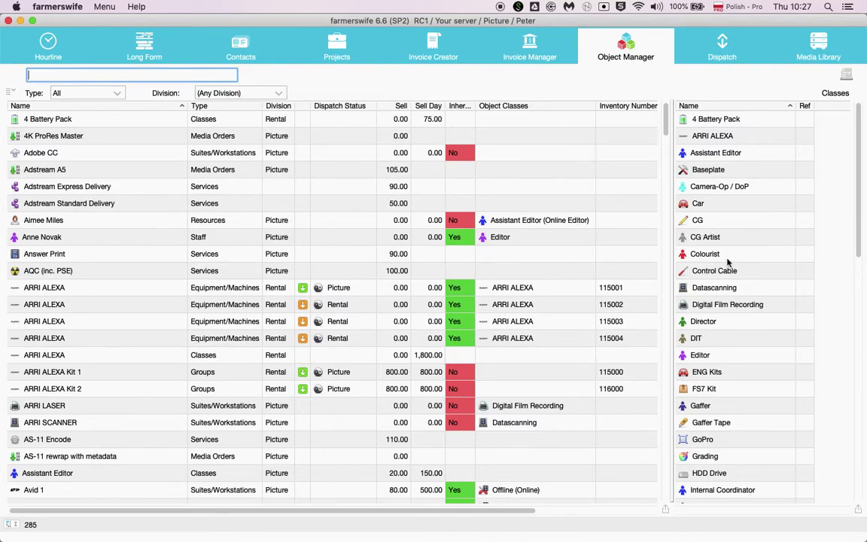
scroll(716, 265, "down", 5)
scroll(717, 265, "down", 5)
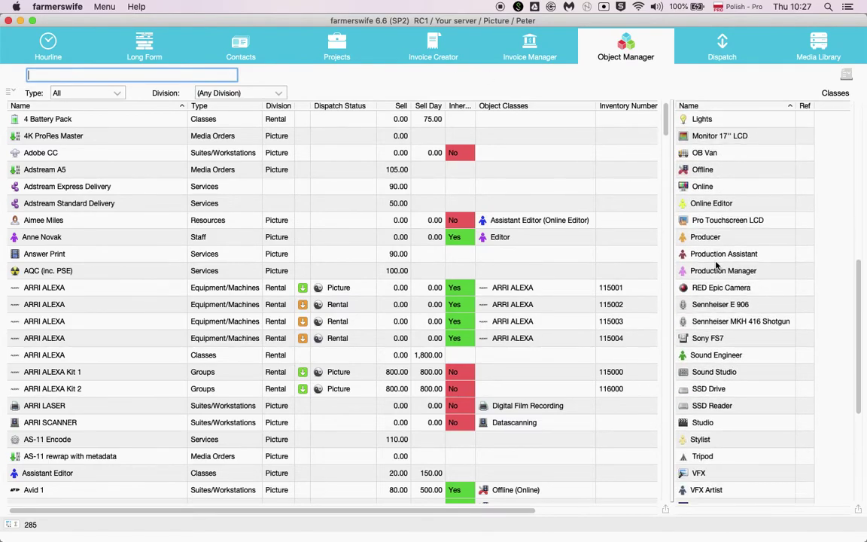
scroll(717, 264, "up", 3)
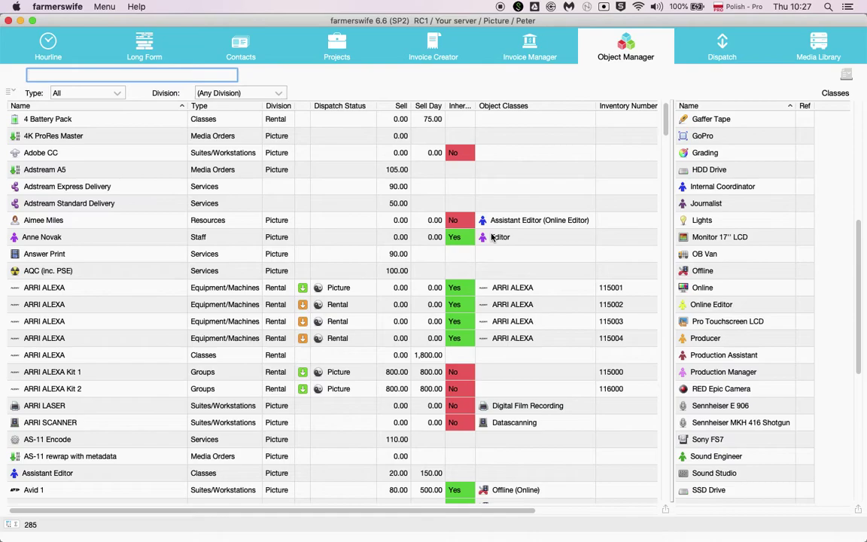
left_click(708, 271)
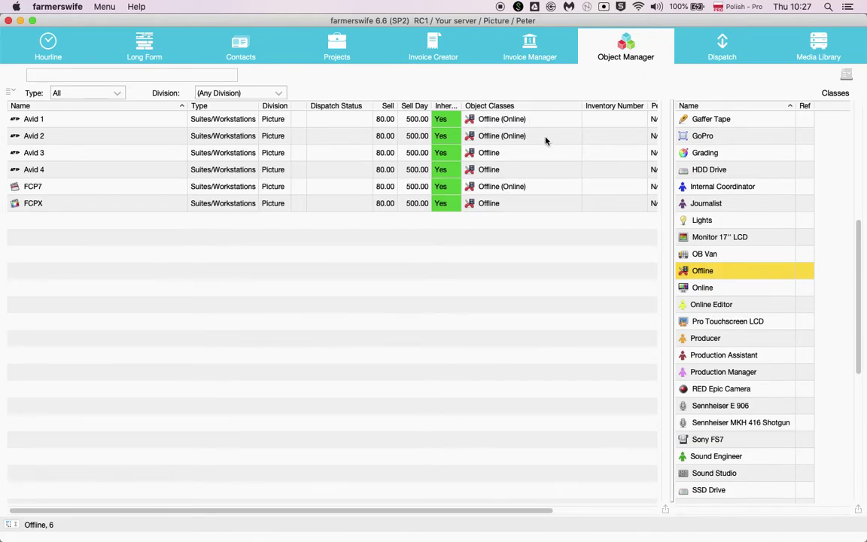
left_click(515, 188)
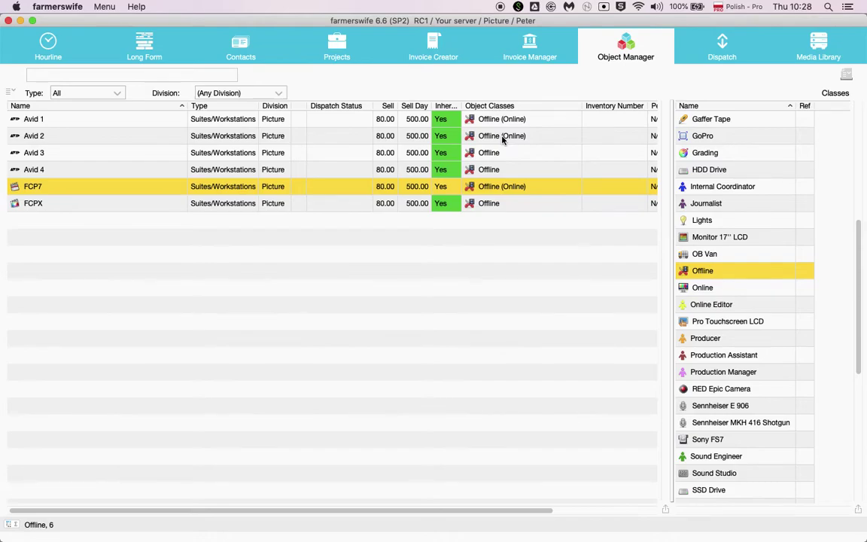
- In Long Form, view the Offline class in the Classes (Availability) tree
left_click(146, 50)
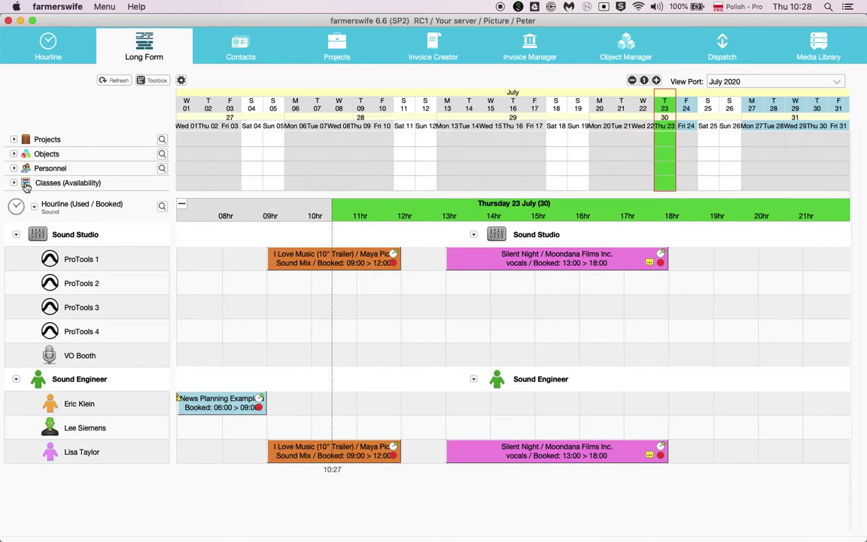
left_click(26, 185)
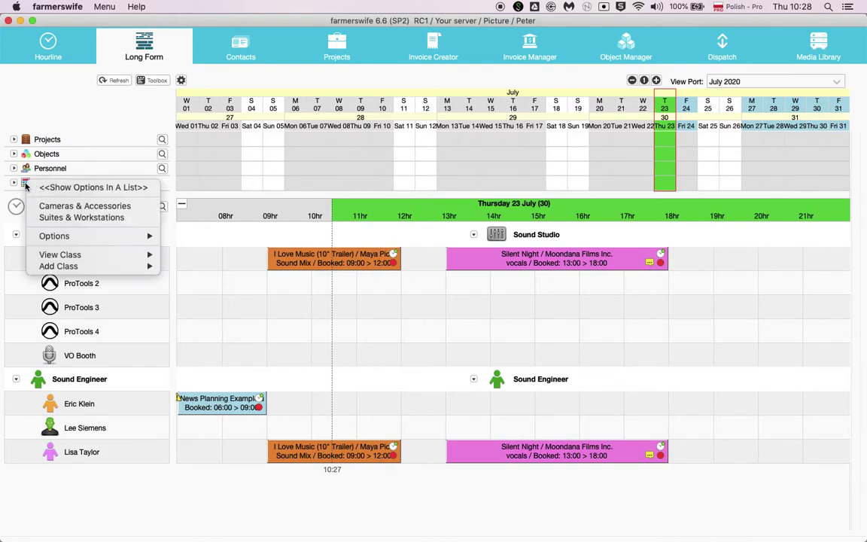
mouse_move(54, 265)
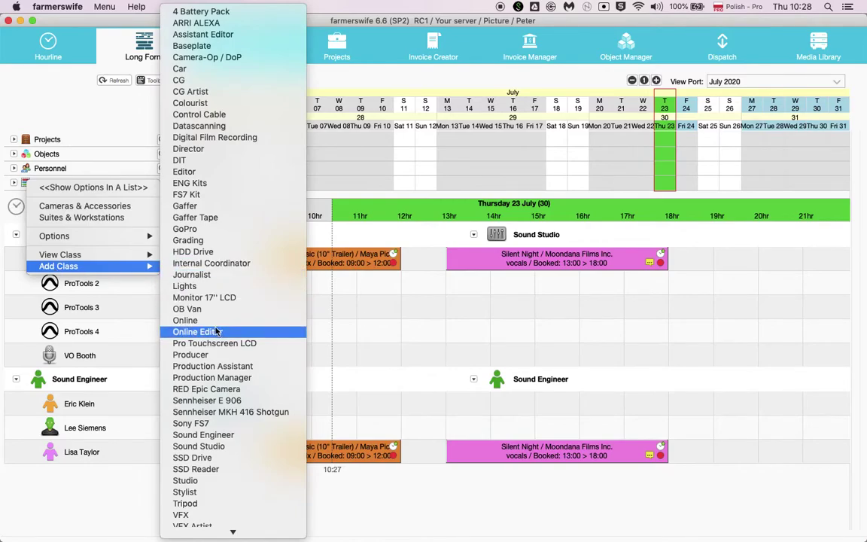
mouse_move(121, 263)
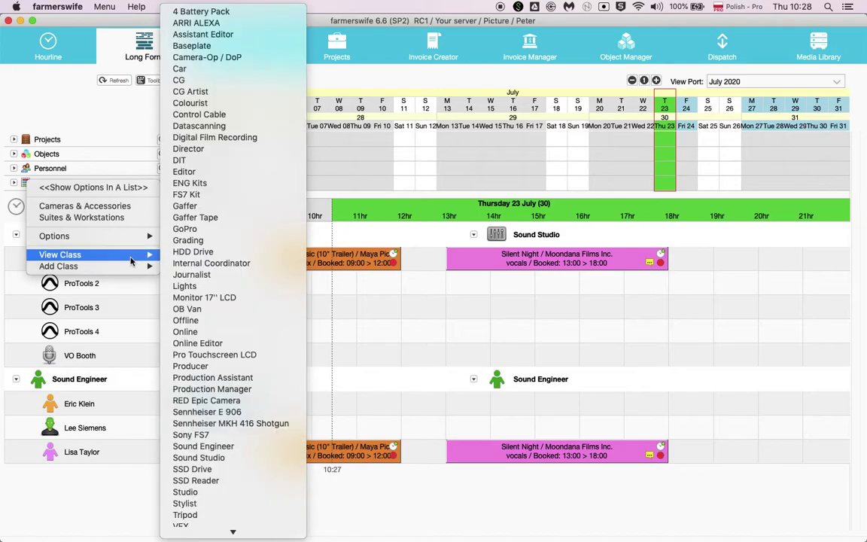
left_click(186, 320)
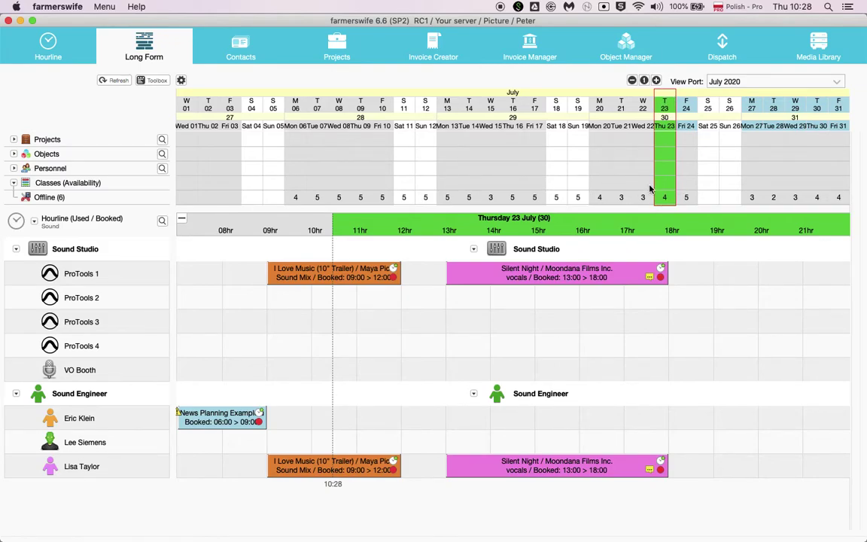
- Load the Edit view in the Hourline area below the availability tree
left_click(15, 220)
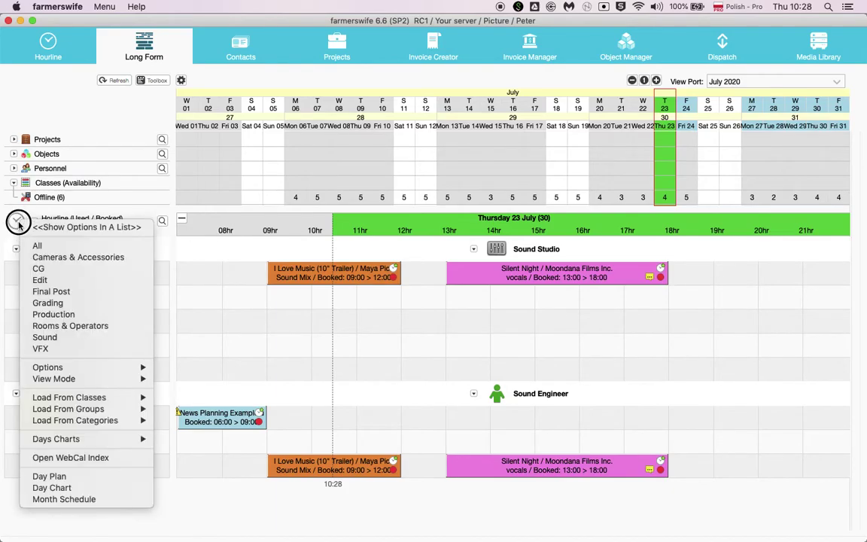
left_click(39, 280)
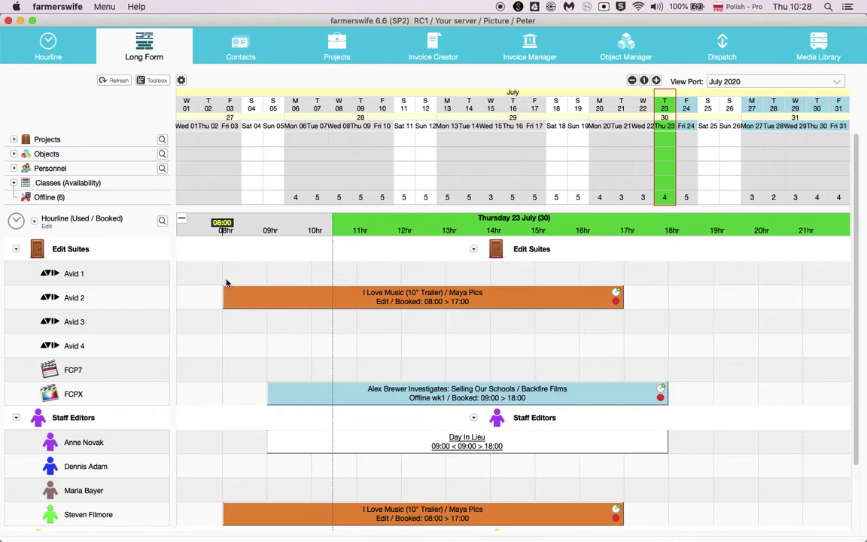
mouse_move(299, 298)
- Examine the Projects Tree options in the Toolbox settings and close the settings window
left_click(181, 79)
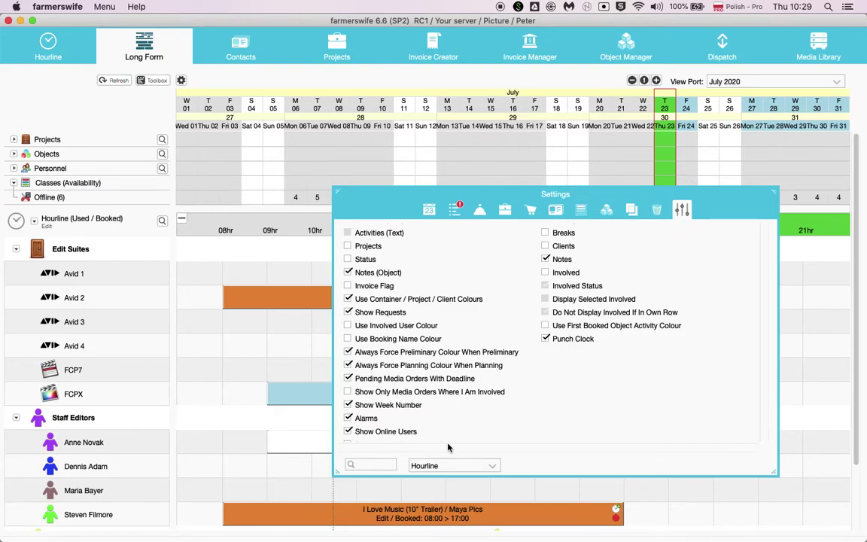
left_click(452, 465)
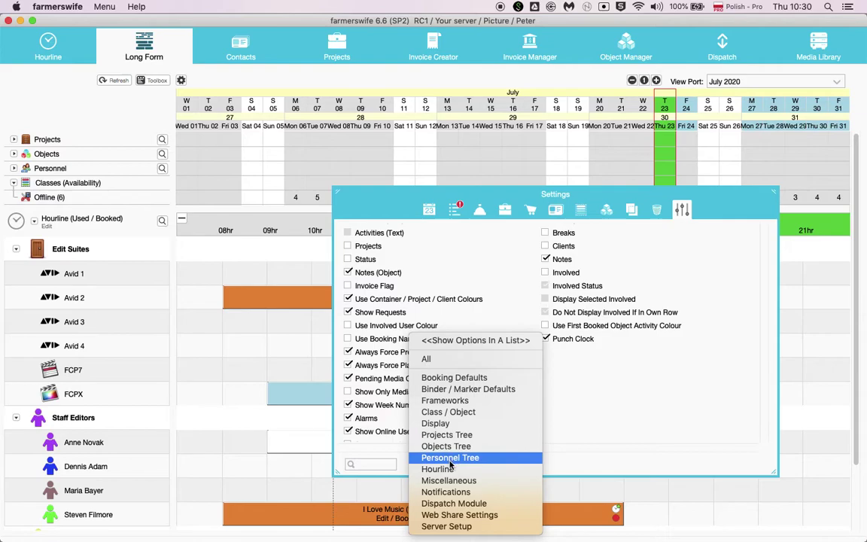
left_click(438, 438)
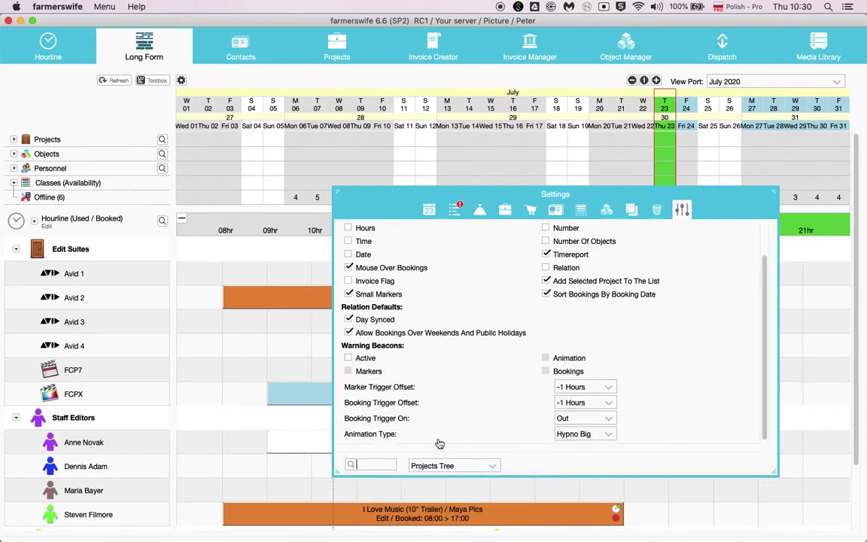
scroll(432, 403, "up", 3)
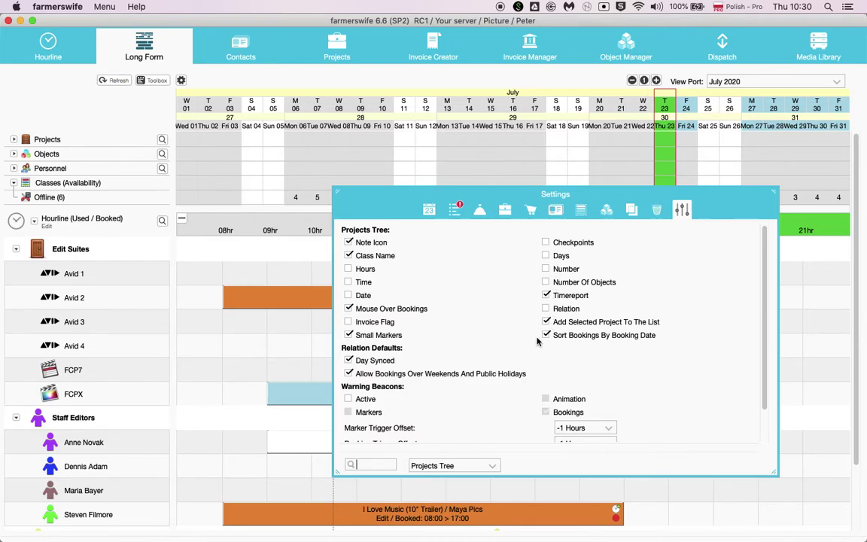
scroll(527, 339, "down", 2)
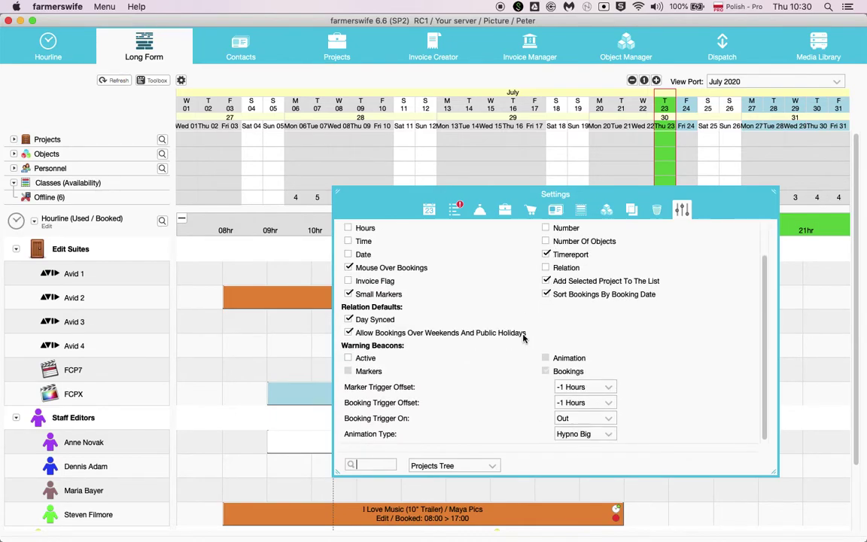
scroll(523, 338, "up", 2)
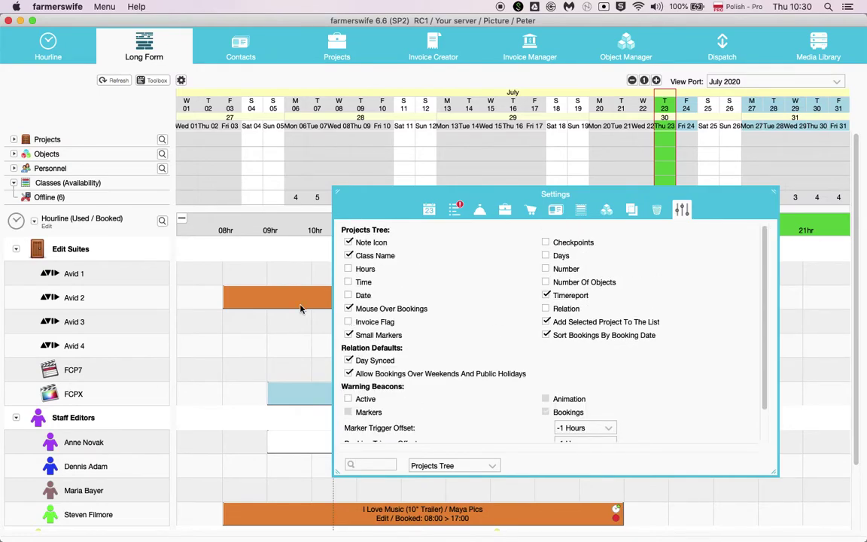
left_click(73, 165)
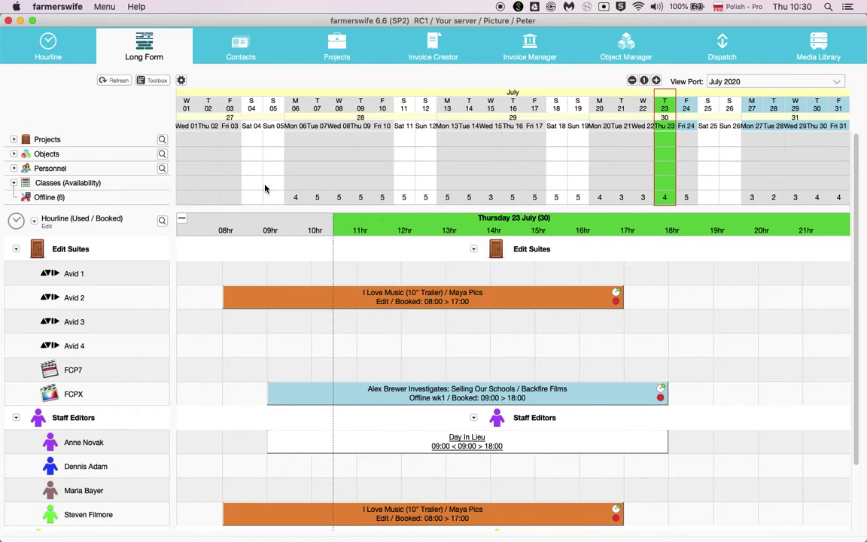
- From the Hourline, open the Maya Pics booking on Avid 2 and try to reselect Edit as its name, cancelling the custom field change
left_click(49, 55)
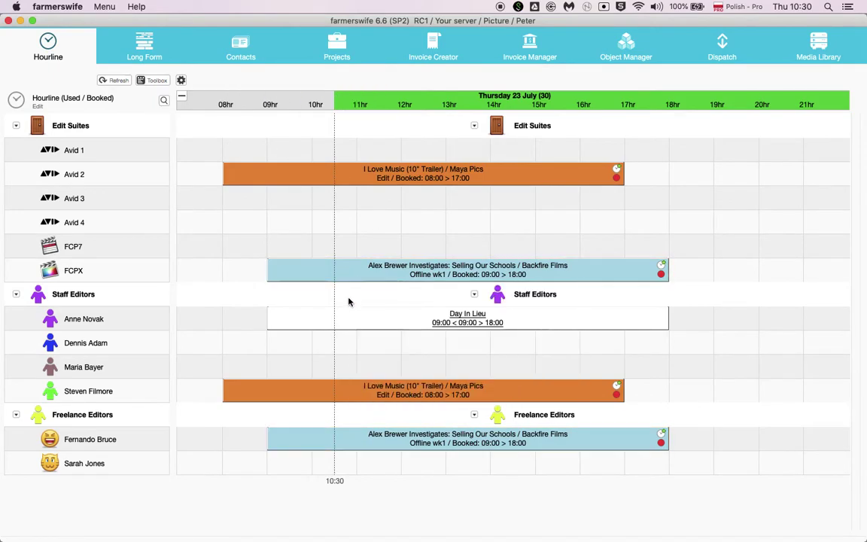
mouse_move(338, 318)
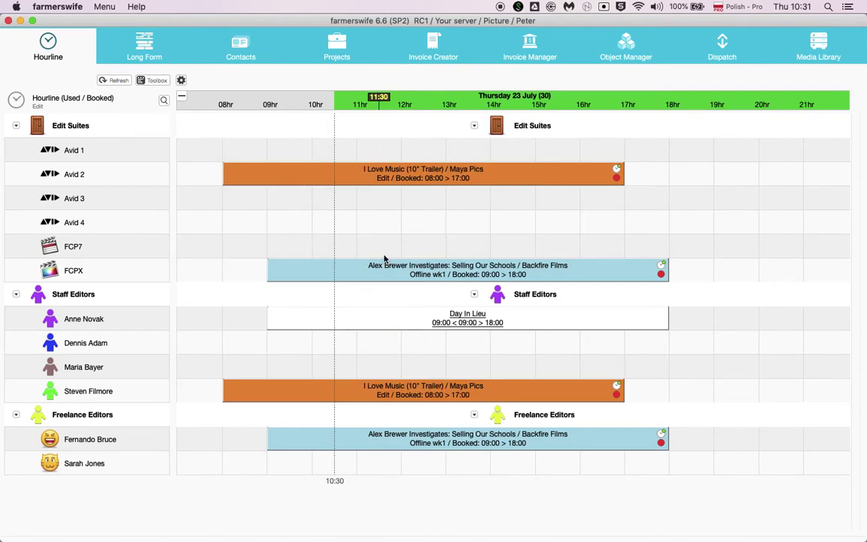
double_click(341, 179)
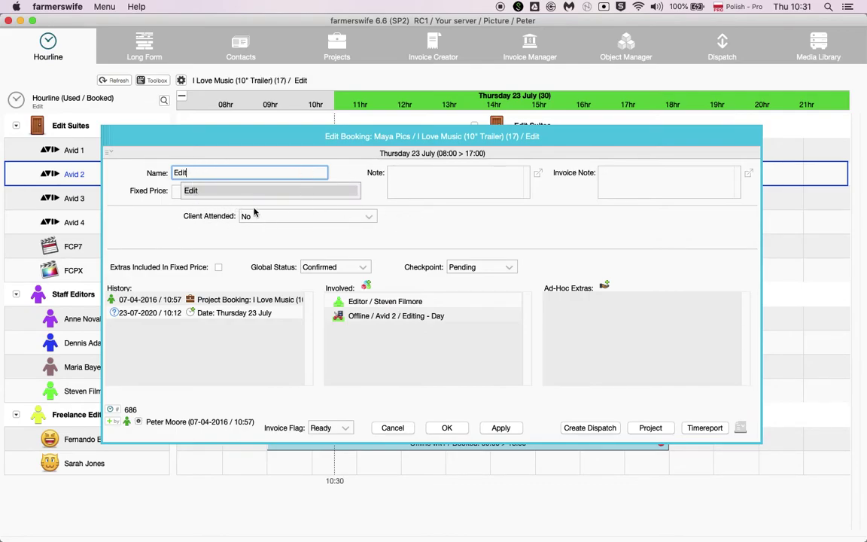
left_click(198, 191)
left_click(406, 323)
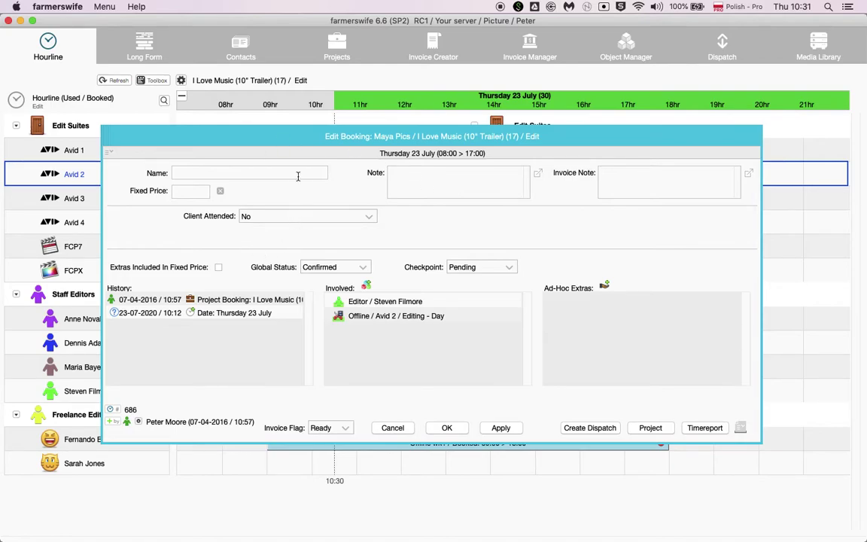
- Set the booking's name to Equipment and accept replacing its custom fields
left_click(218, 174)
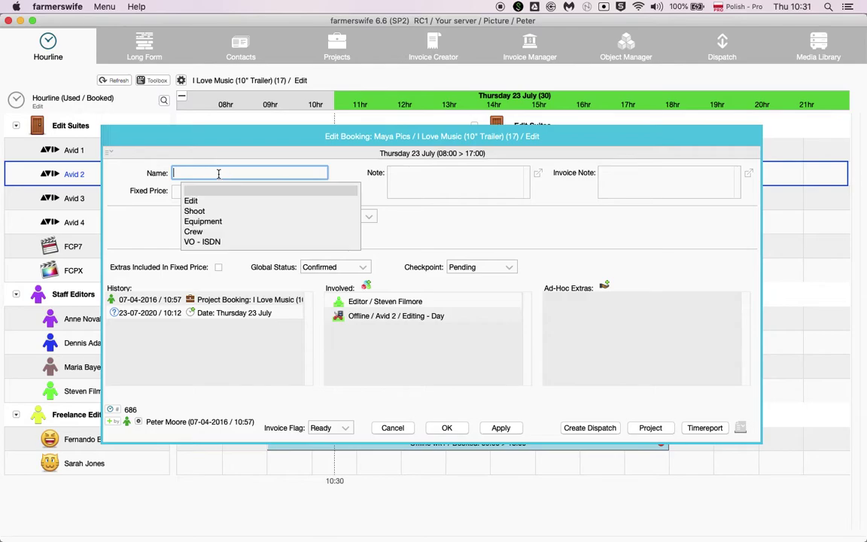
type("e")
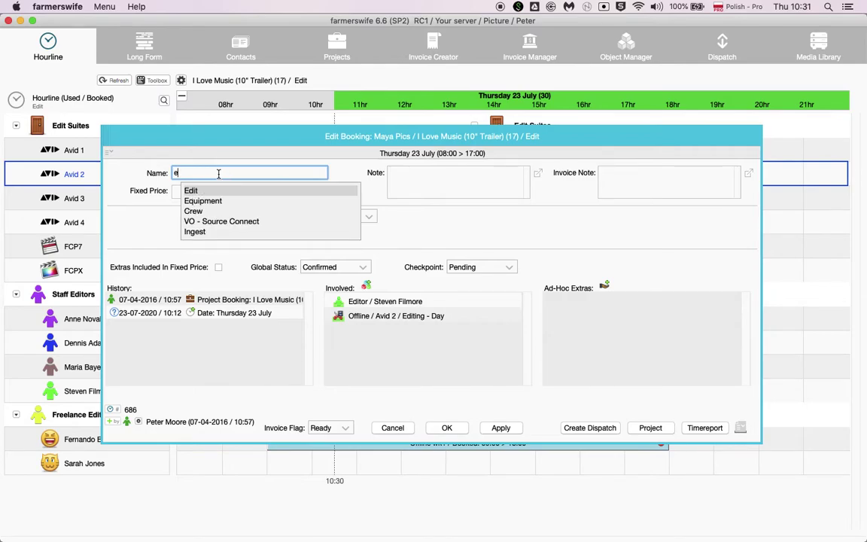
key("Return")
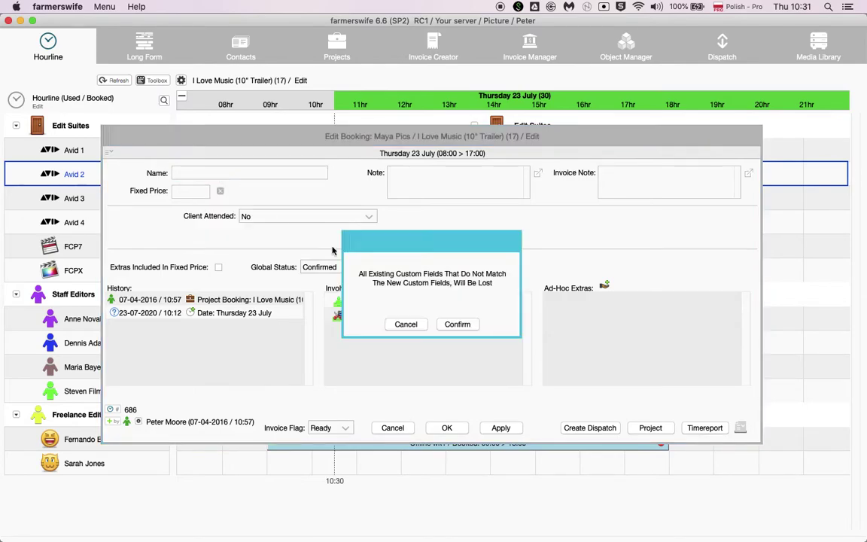
left_click(457, 324)
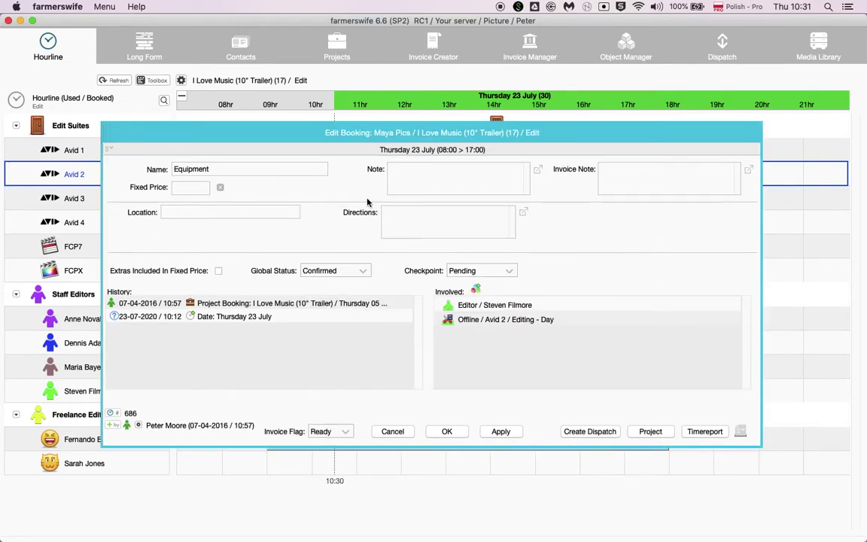
- Rename the booking as Edit, accept replacing its custom fields, and save the booking
double_click(224, 169)
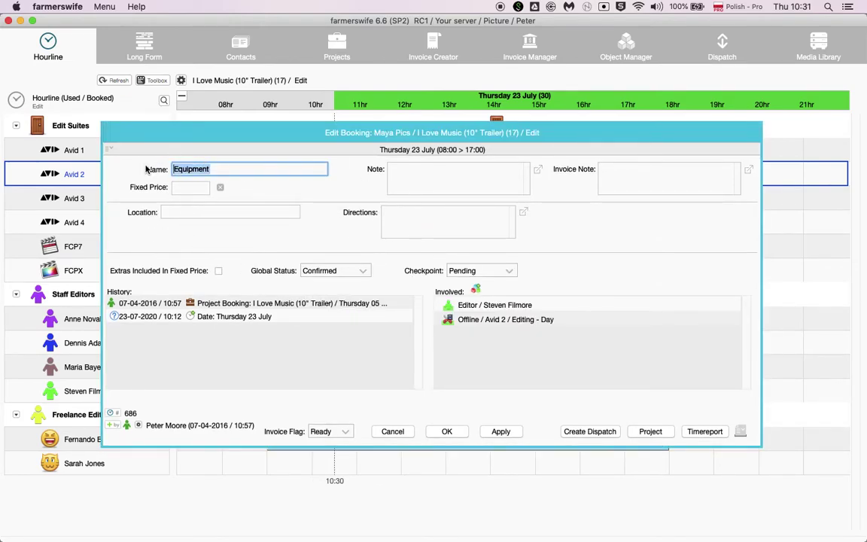
type("edit")
key("Return")
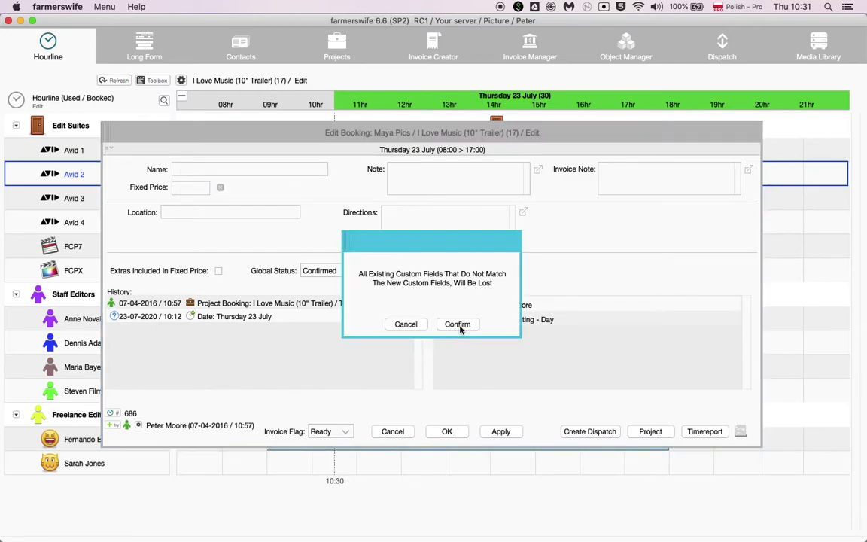
left_click(457, 326)
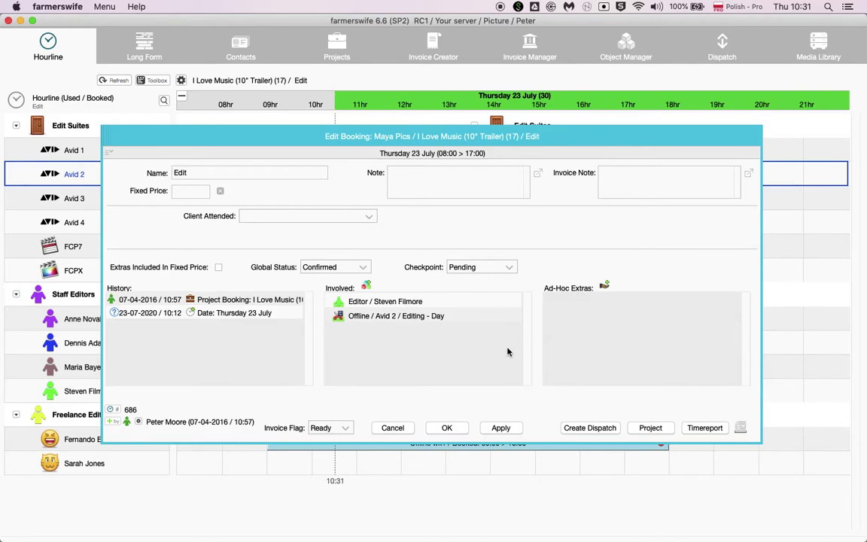
left_click(446, 427)
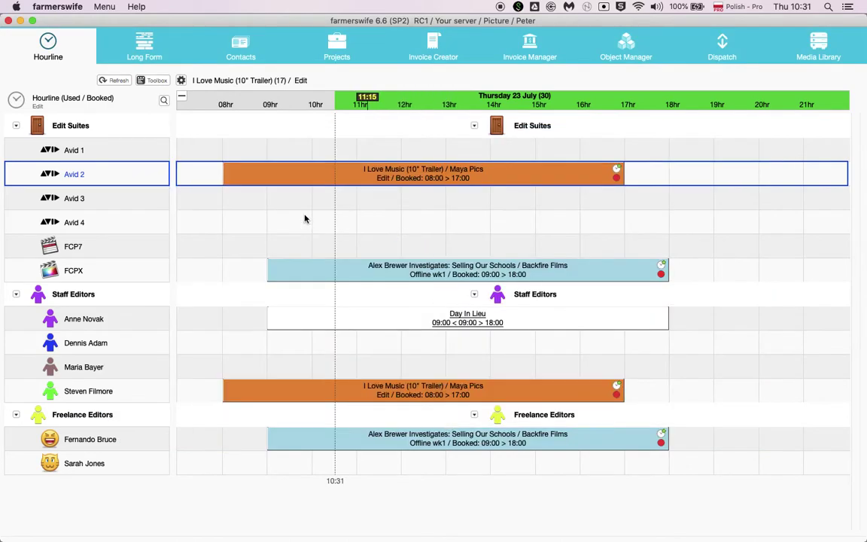
- Create an ad-hoc time report on Avid 3 from 08:00 to 13:00 for the recent project I Love Music (10" Trailer) (17)
left_click_drag(223, 202, 444, 209)
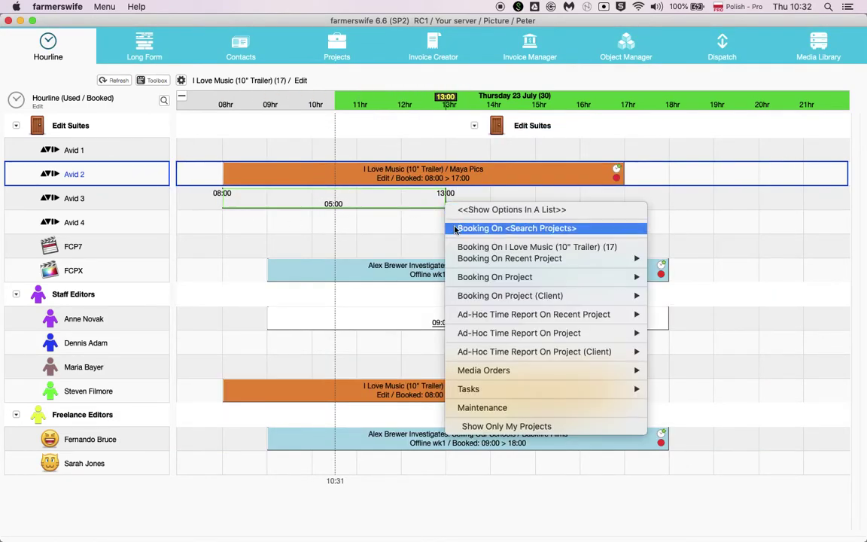
mouse_move(478, 315)
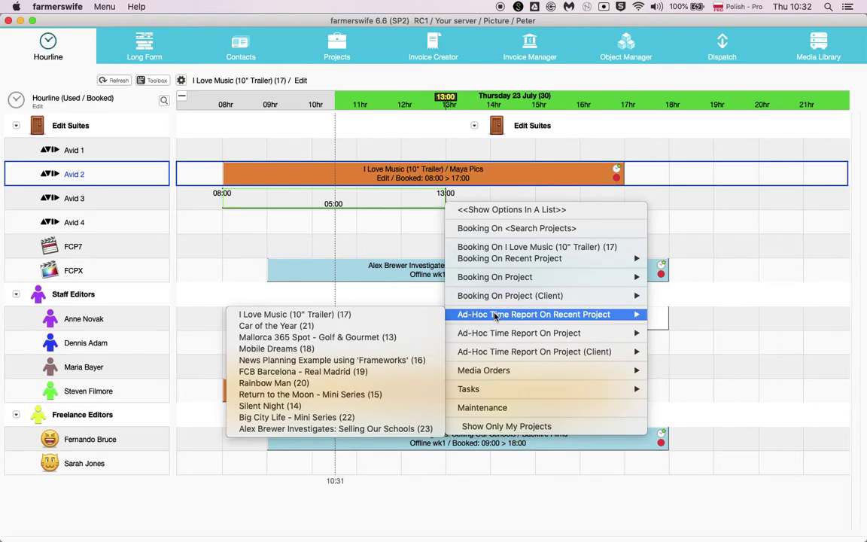
left_click(329, 318)
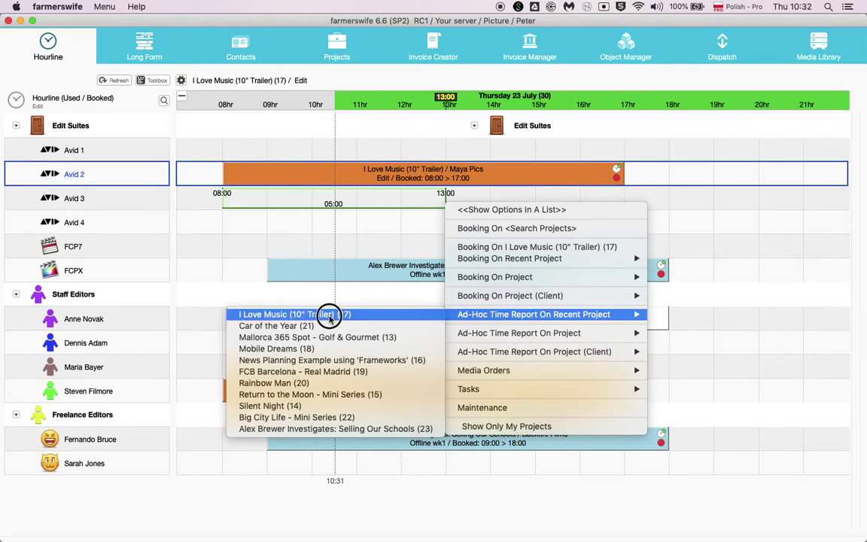
left_click(452, 314)
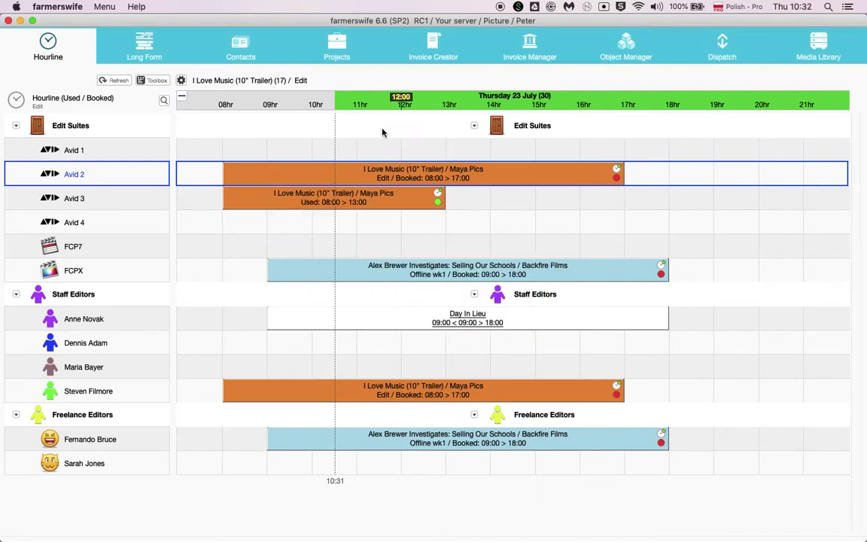
- Go back to Wednesday 22 July and review the time report of the Big City Life final cut booking on Avid 1
mouse_move(370, 180)
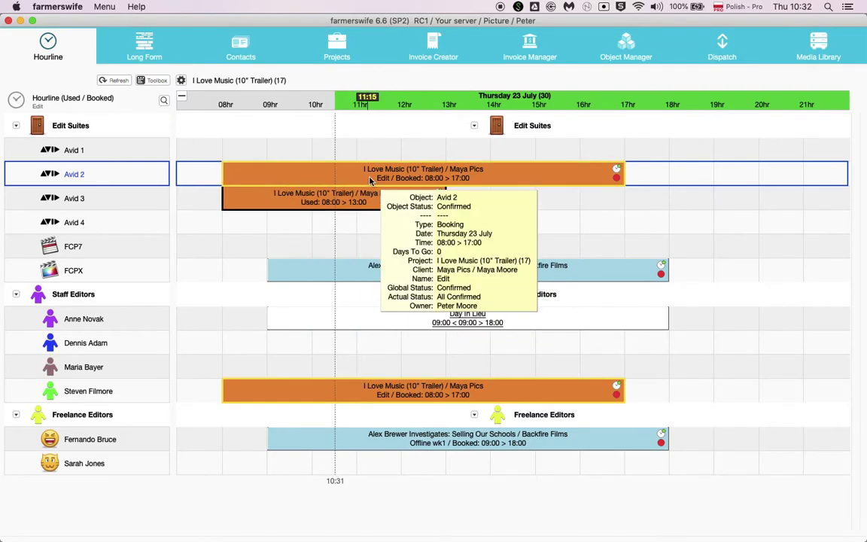
mouse_move(438, 205)
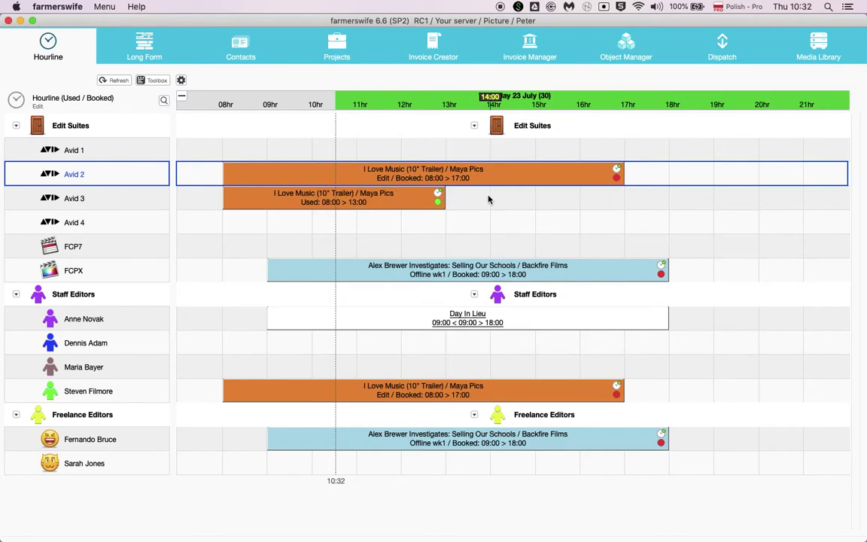
key("Left")
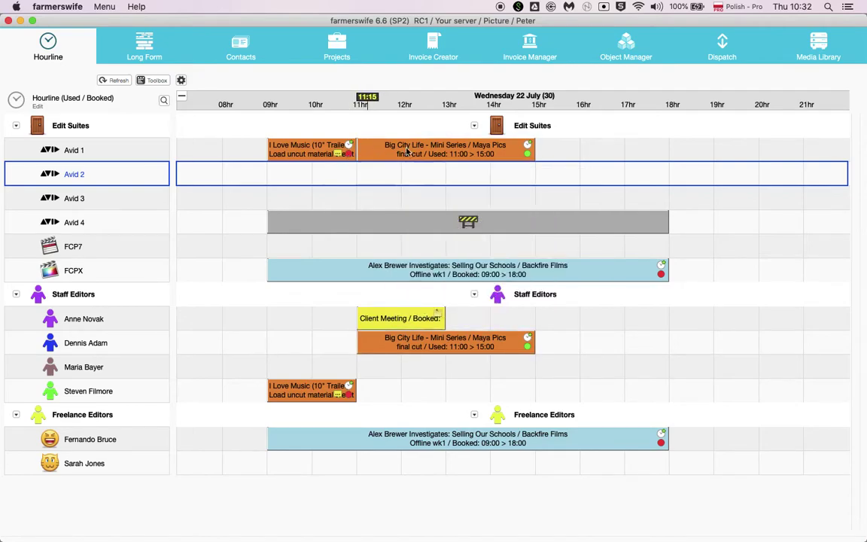
mouse_move(536, 163)
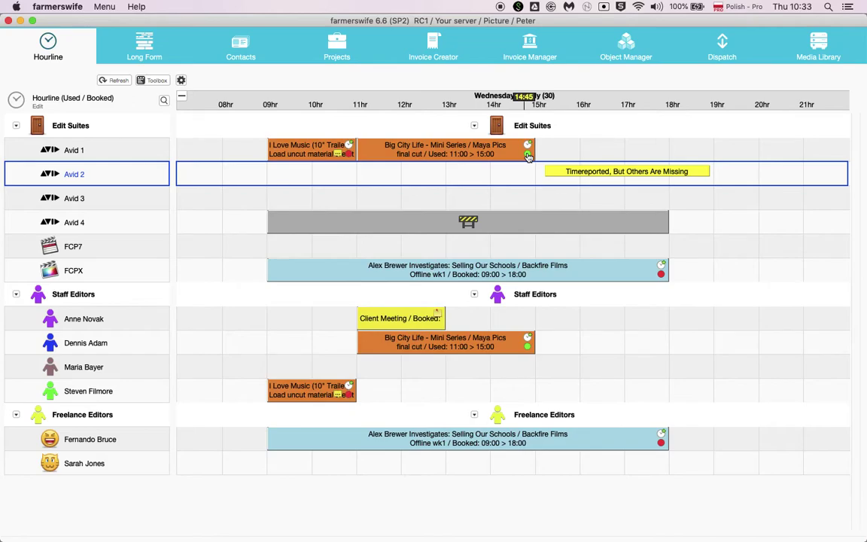
left_click(528, 155)
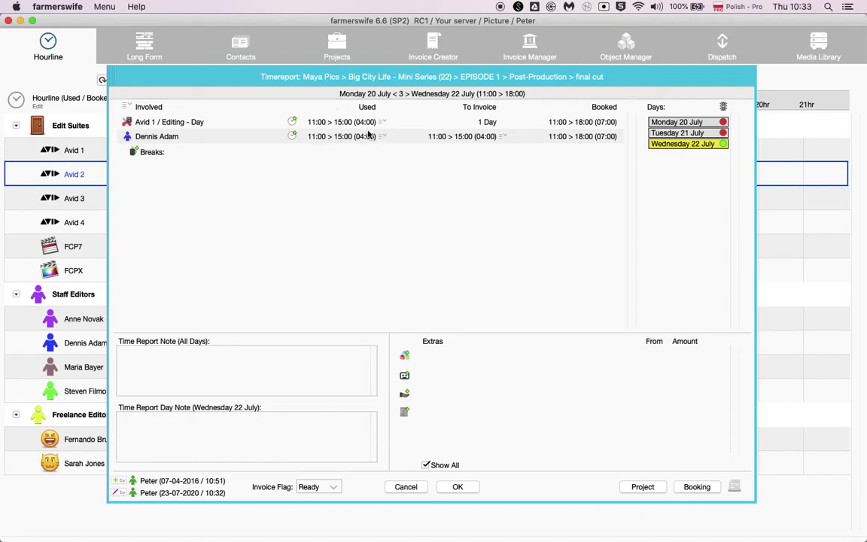
left_click(458, 487)
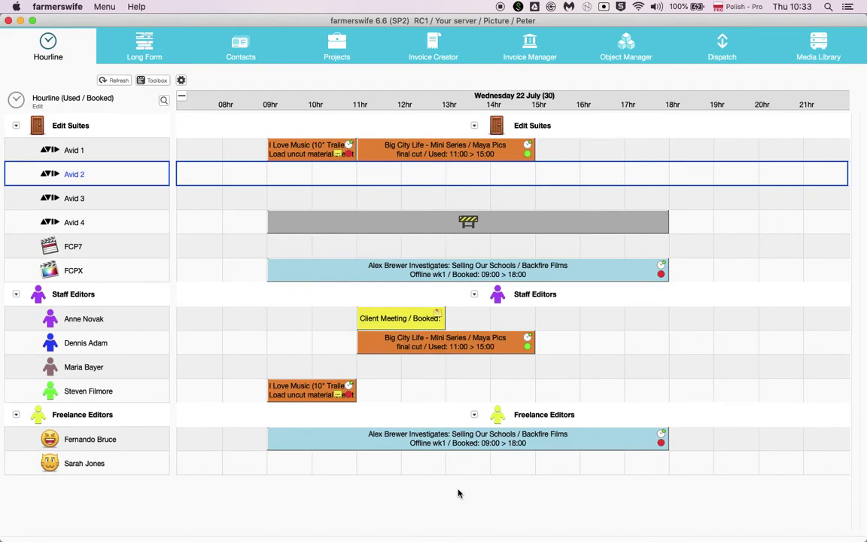
- Return to Thursday 23 July and review the ad-hoc time report on Avid 3
key("Right")
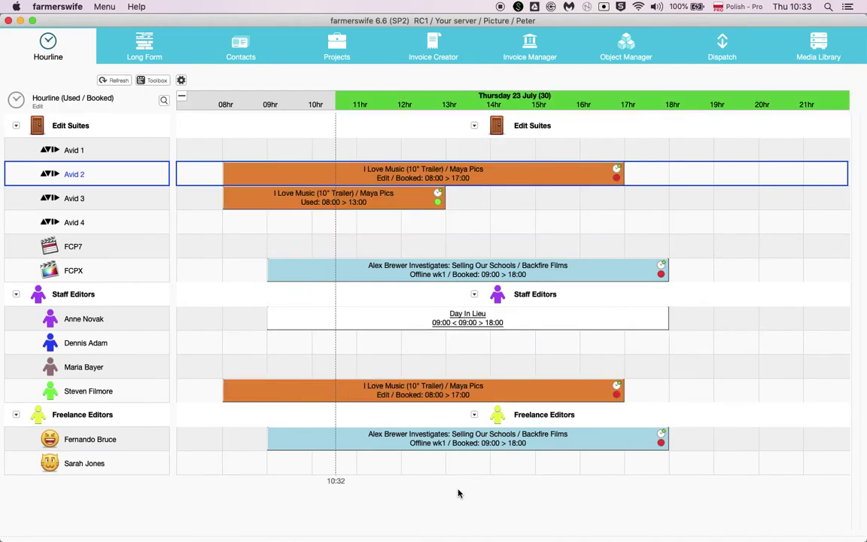
left_click(438, 204)
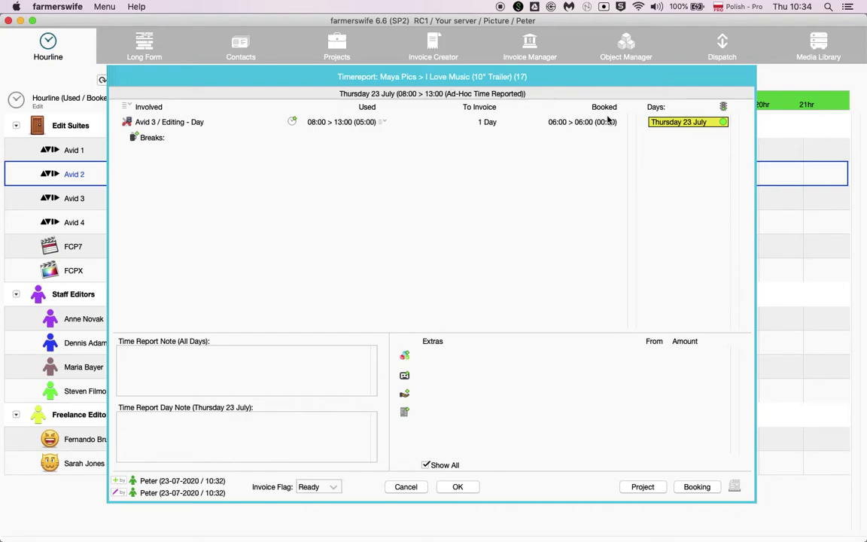
left_click(460, 486)
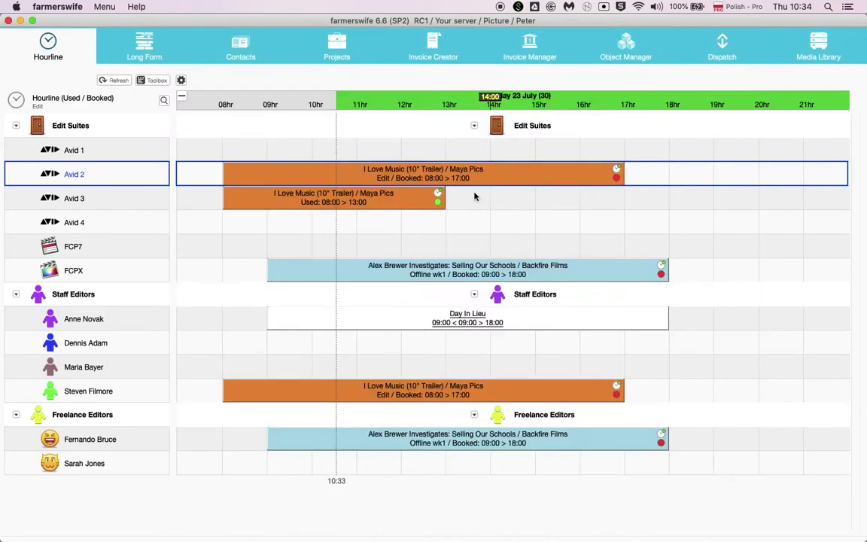
- Mark 11:00 to 15:00 on Avid 4, examine the Media Orders and Tasks options for it, and dismiss them
left_click_drag(356, 218, 538, 228)
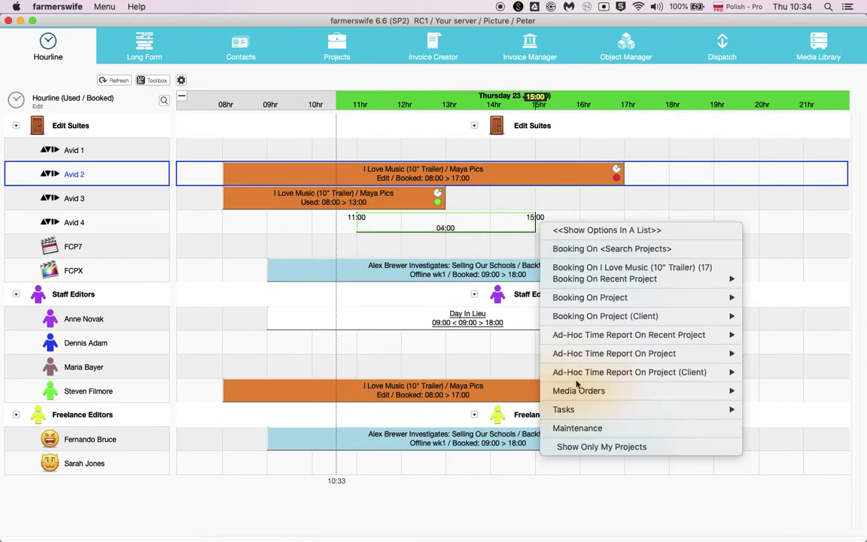
mouse_move(571, 412)
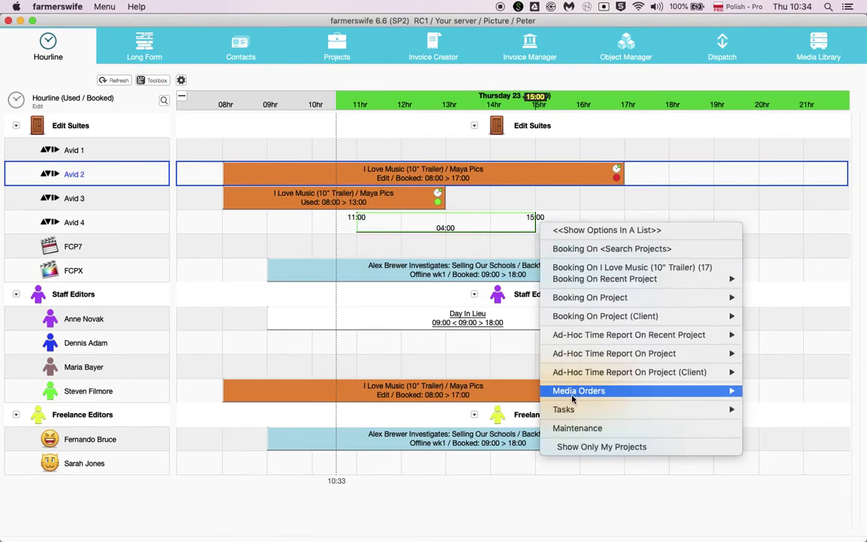
mouse_move(593, 396)
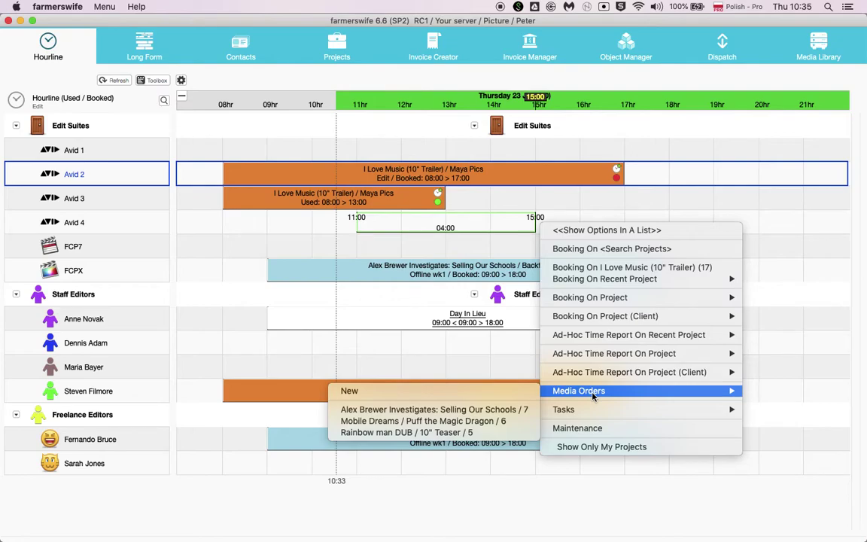
mouse_move(593, 411)
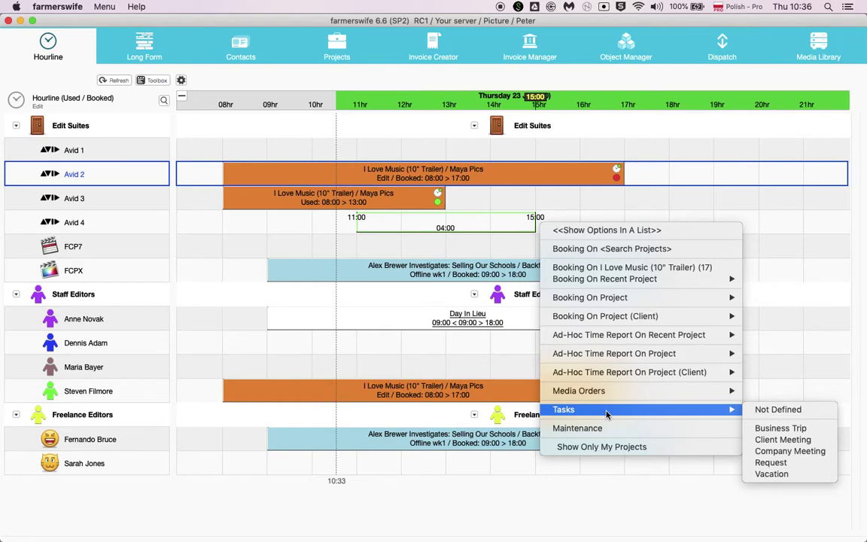
left_click(493, 357)
- Show the Booking Defaults in the Toolbox settings and review the task types in Task / Request Setup
key("super+comma")
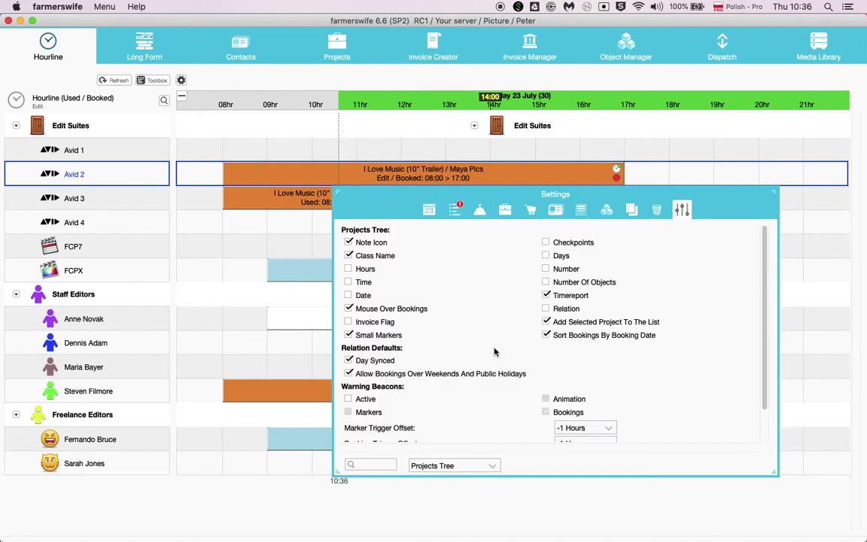
left_click(437, 466)
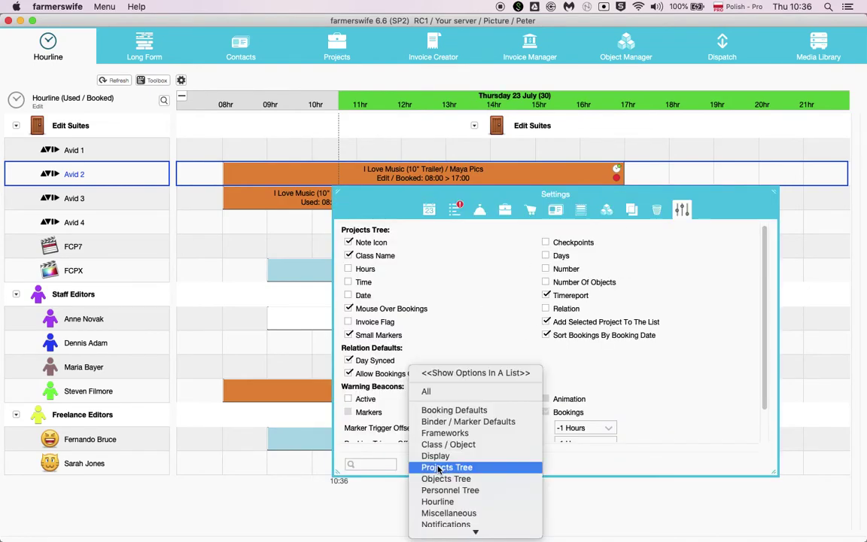
left_click(451, 411)
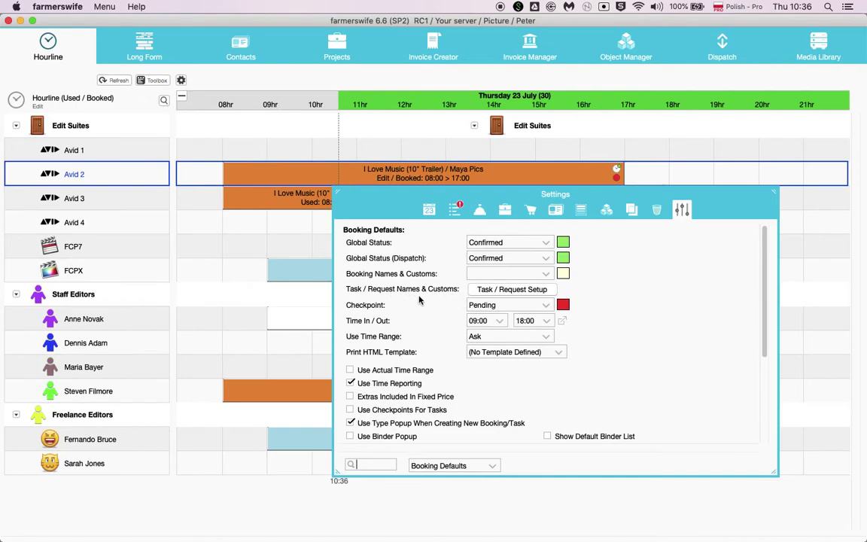
left_click(480, 295)
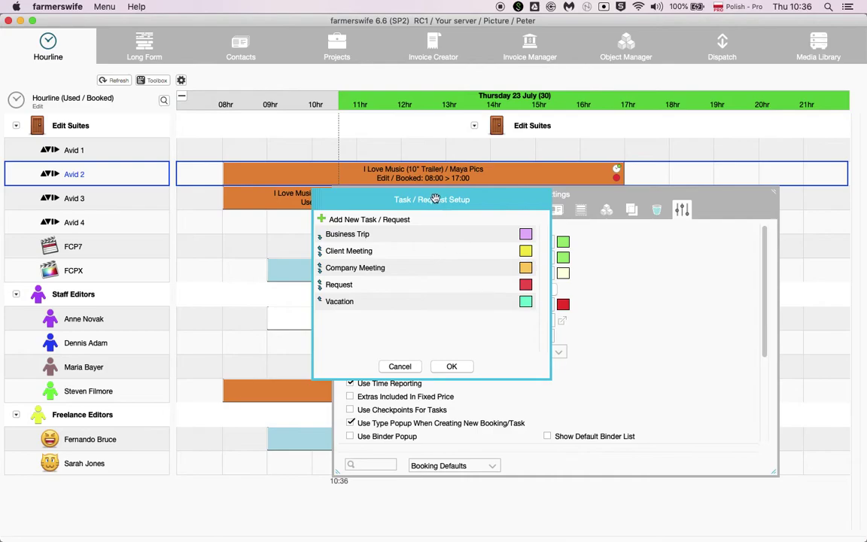
left_click_drag(435, 198, 286, 257)
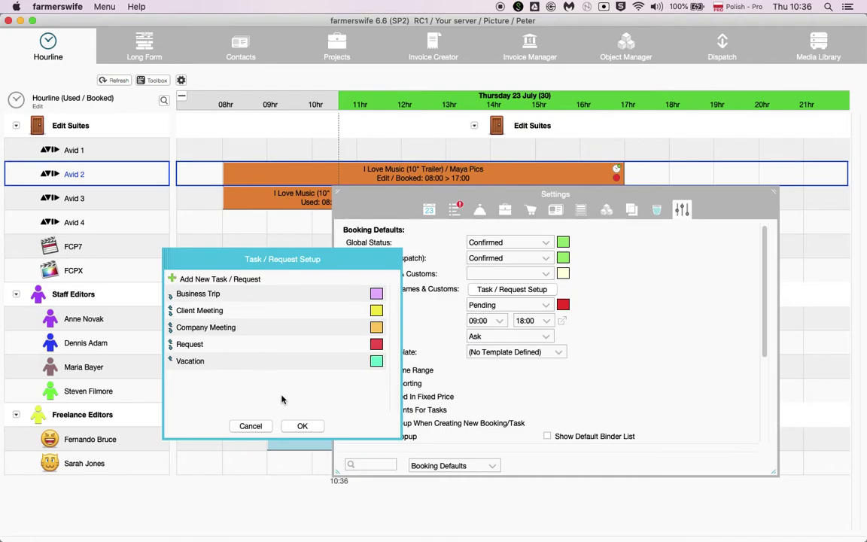
left_click(297, 426)
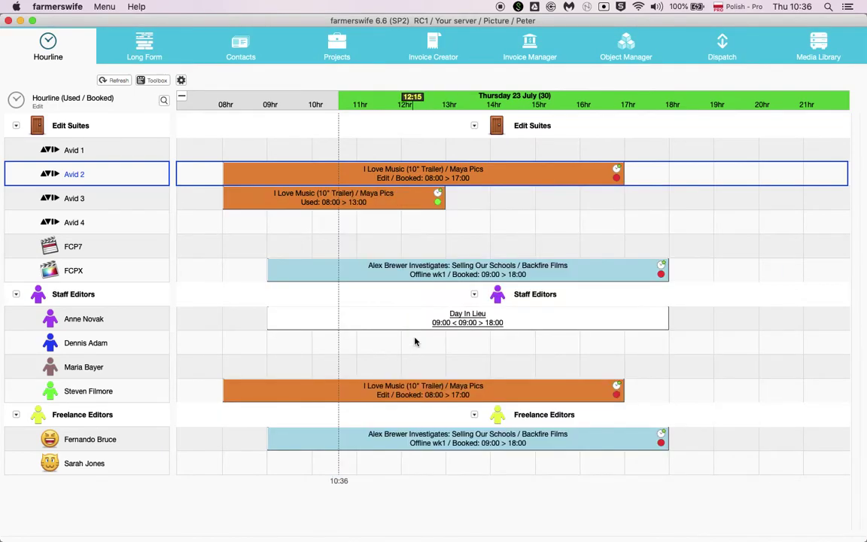
- Put Avid 4 under maintenance from 09:00 to 13:00 on Thursday 23 July
mouse_move(274, 345)
left_mouse_down()
mouse_move(434, 356)
mouse_move(536, 347)
left_mouse_up()
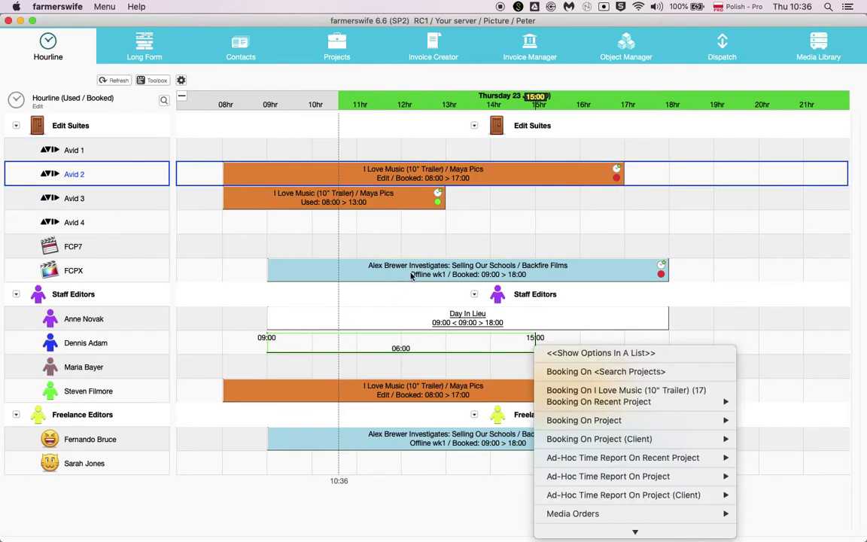
left_click(275, 237)
left_click_drag(268, 221, 446, 225)
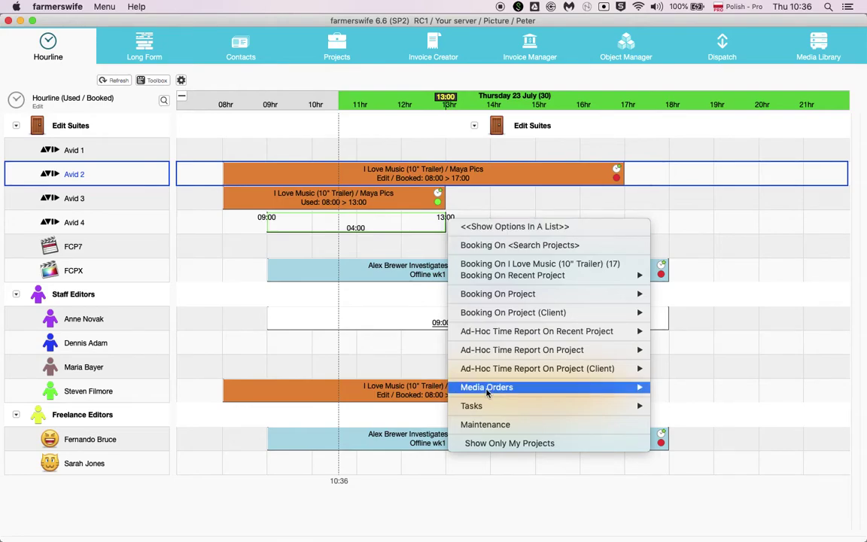
left_click(511, 425)
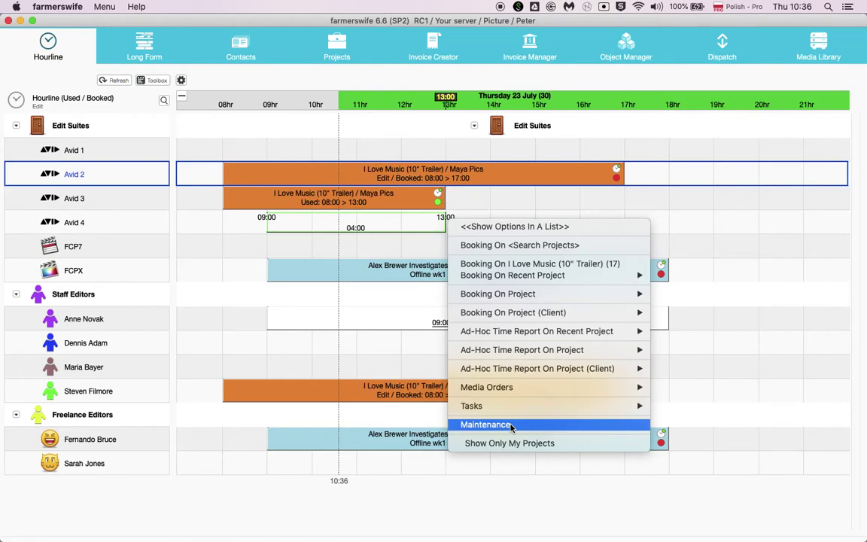
left_click(511, 425)
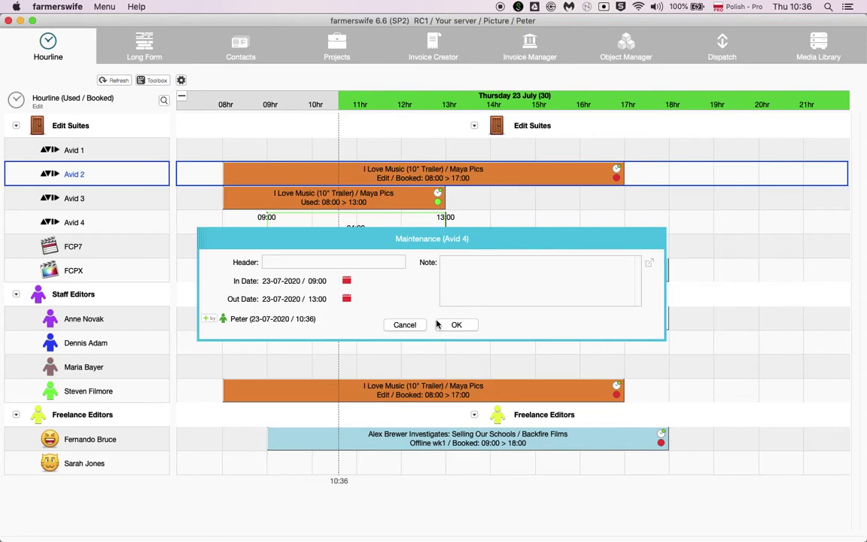
left_click(447, 324)
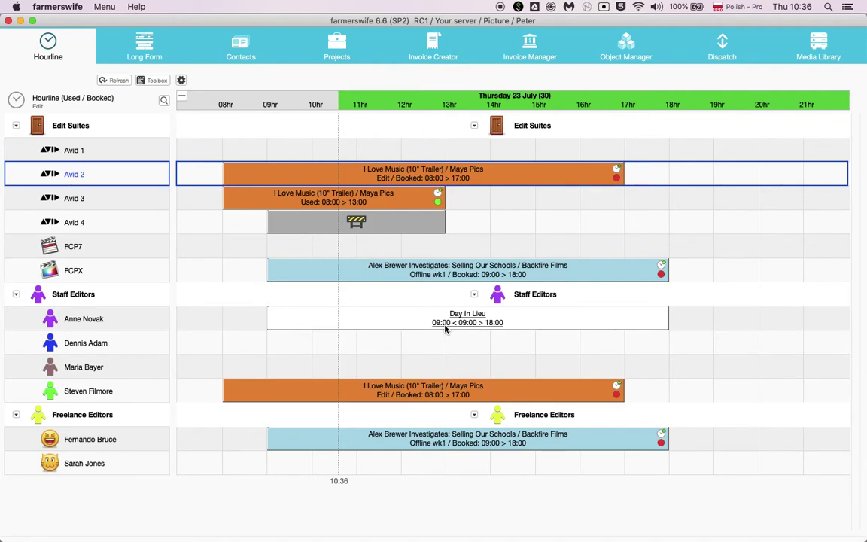
- Try to mark 11:30 to 14:00 on Avid 4 across the maintenance period and cancel at the conflict warning
left_click_drag(490, 218, 385, 217)
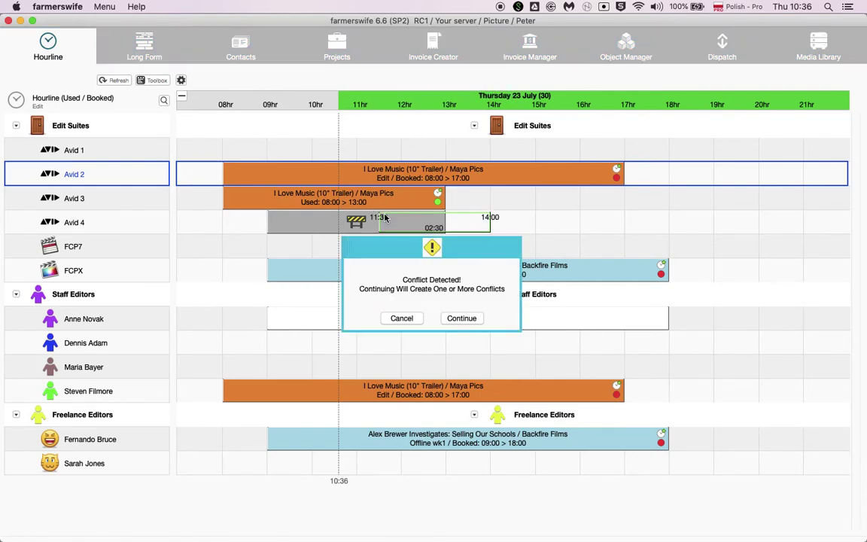
left_click(402, 317)
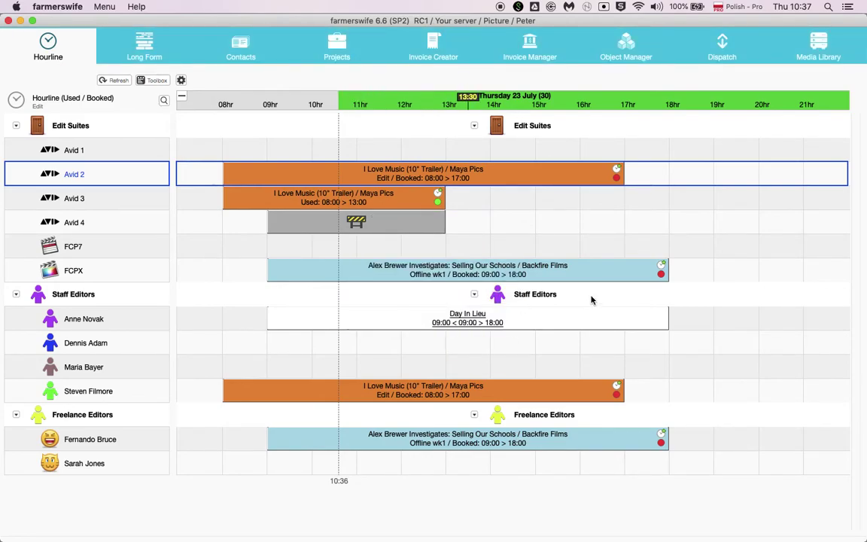
- Mark an evening slot ending at 20:15 for the first staff editor, examine the Personnel Management options, and dismiss them
left_click_drag(680, 317, 766, 315)
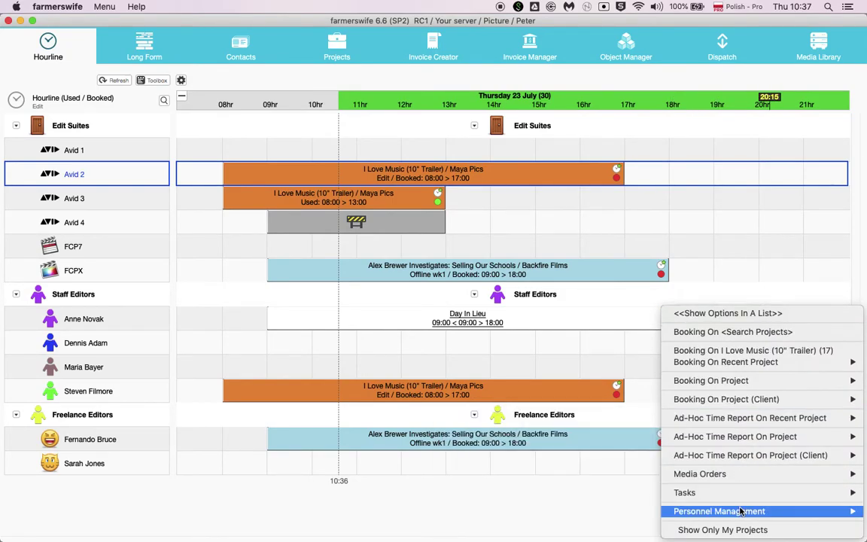
mouse_move(740, 511)
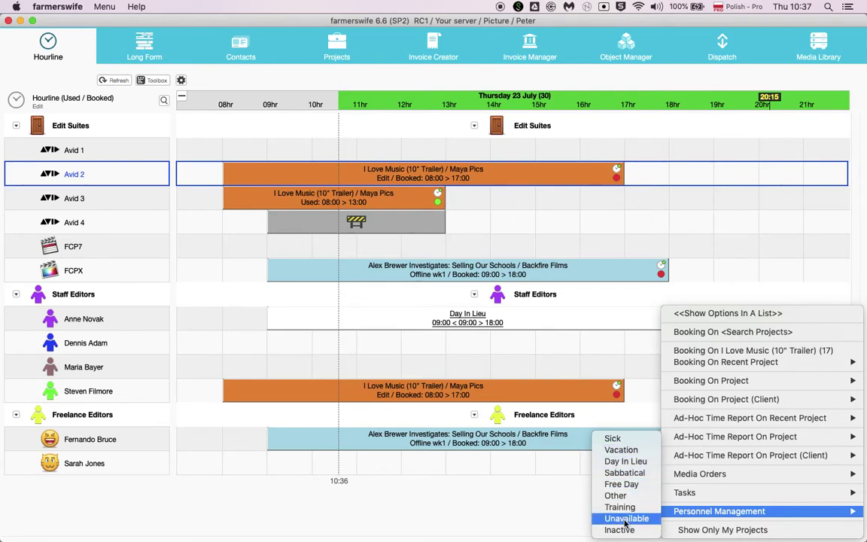
left_click(524, 488)
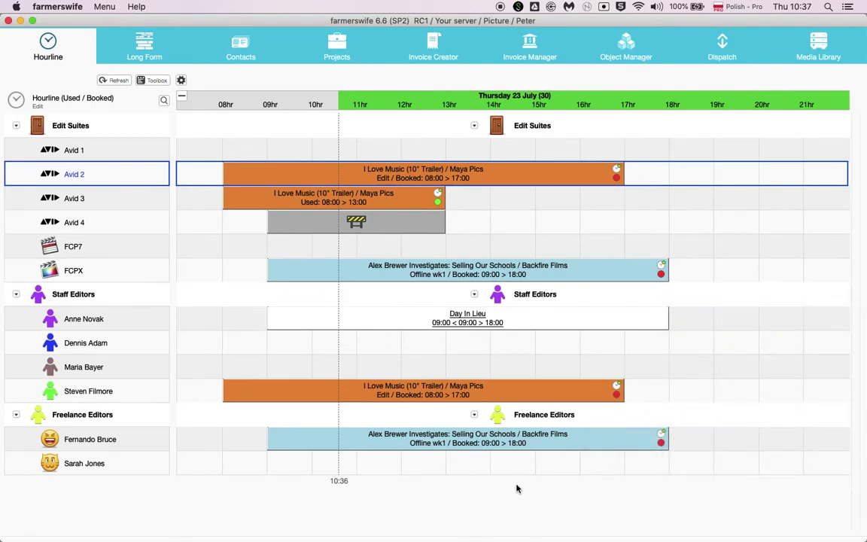
- Show the Personnel Event Types setup from the Personnel options in Long Form and close it
left_click(144, 44)
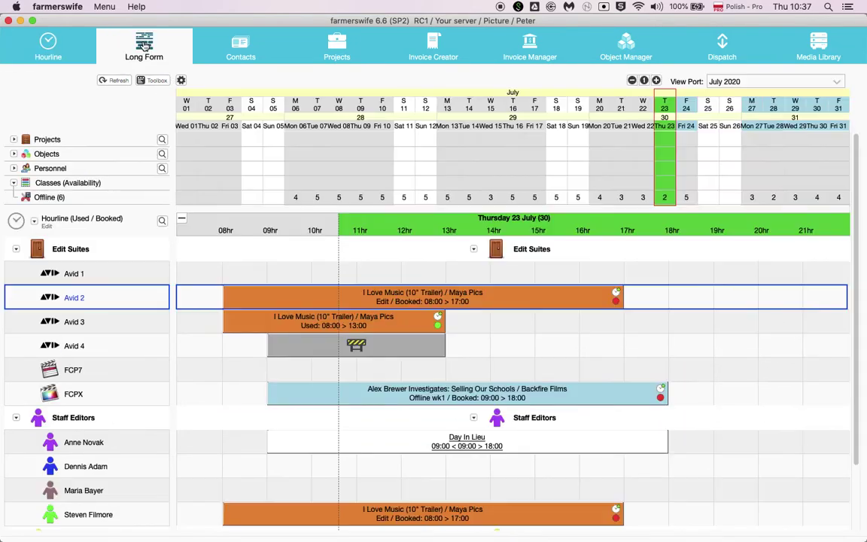
left_click(26, 168)
mouse_move(101, 441)
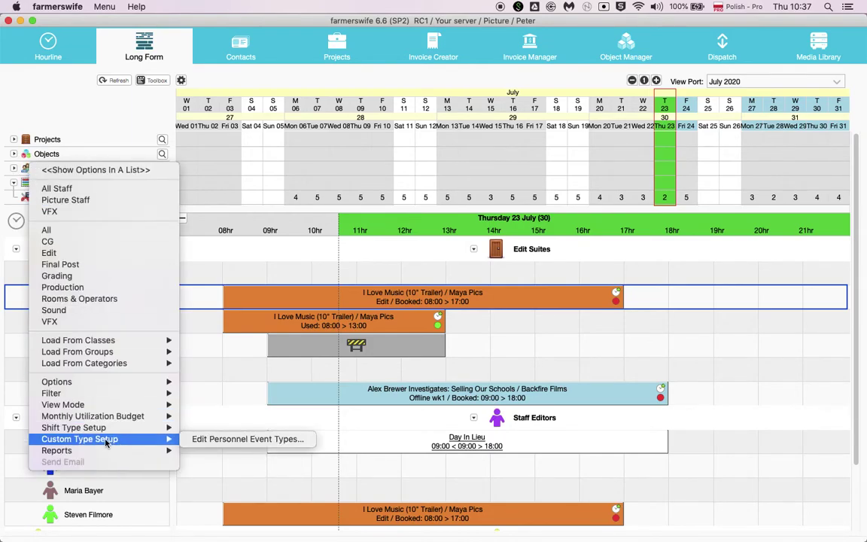
left_click(204, 442)
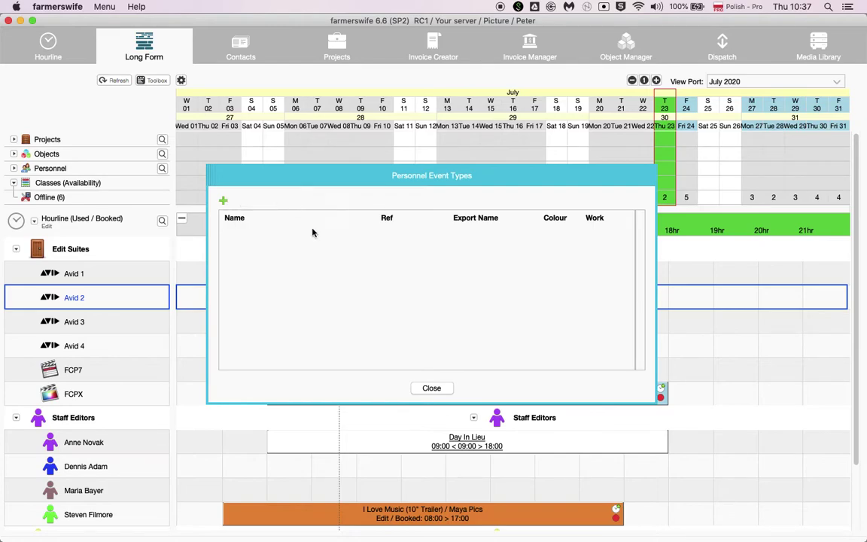
left_click(424, 388)
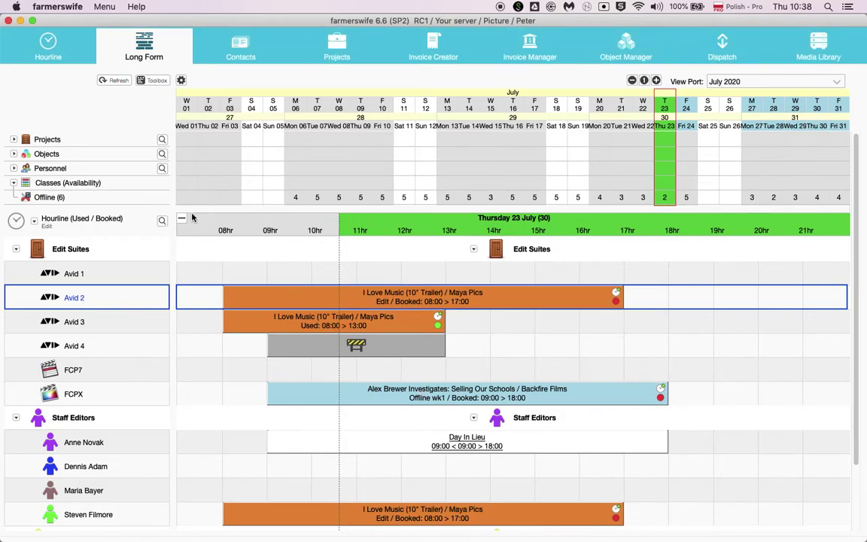
- In Hourline, mark 09:00 to 15:00 on Avid 1 for Friday 24 July and start a booking on a new project
left_click(59, 49)
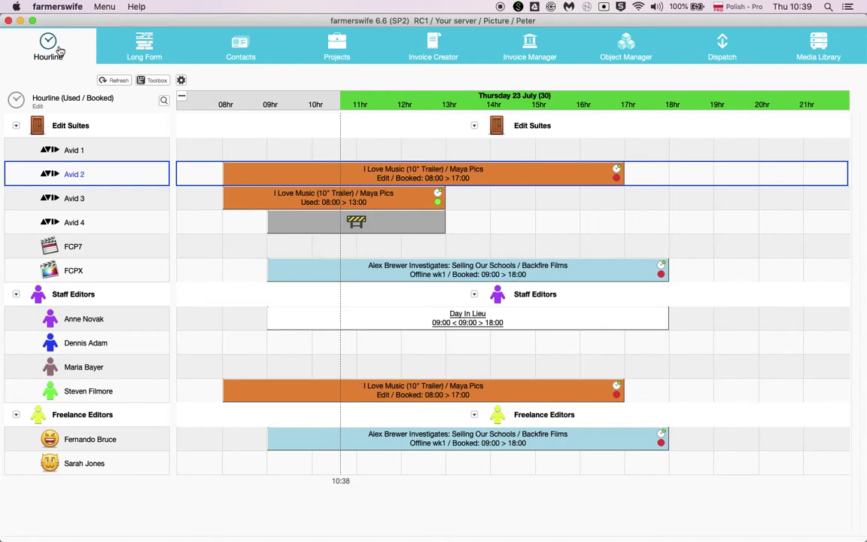
key("Right")
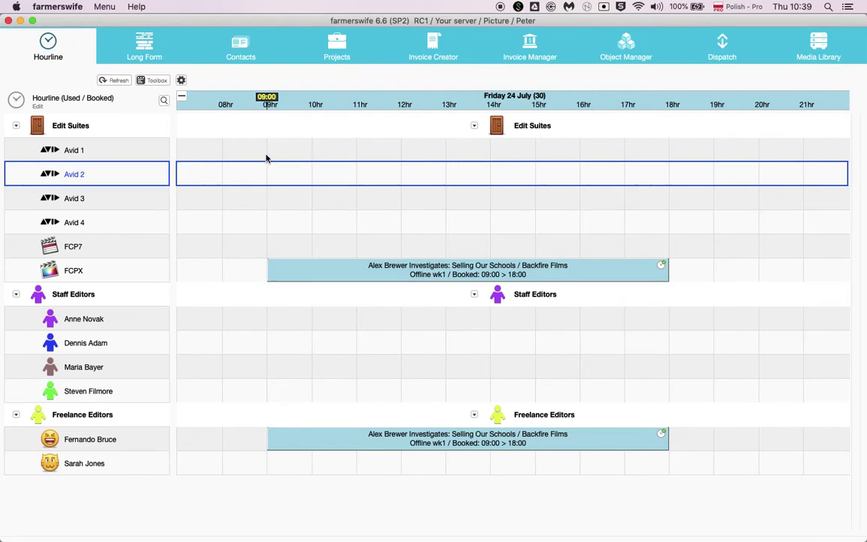
left_click_drag(267, 158, 536, 149)
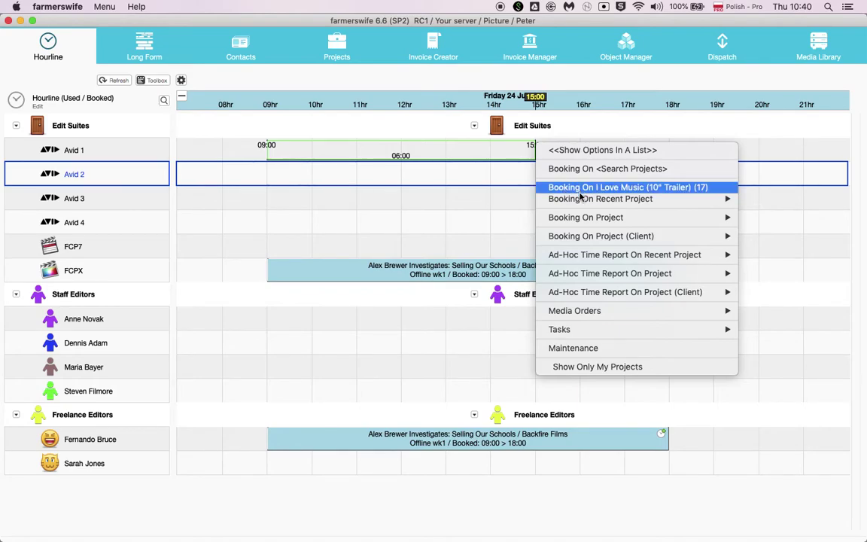
mouse_move(579, 200)
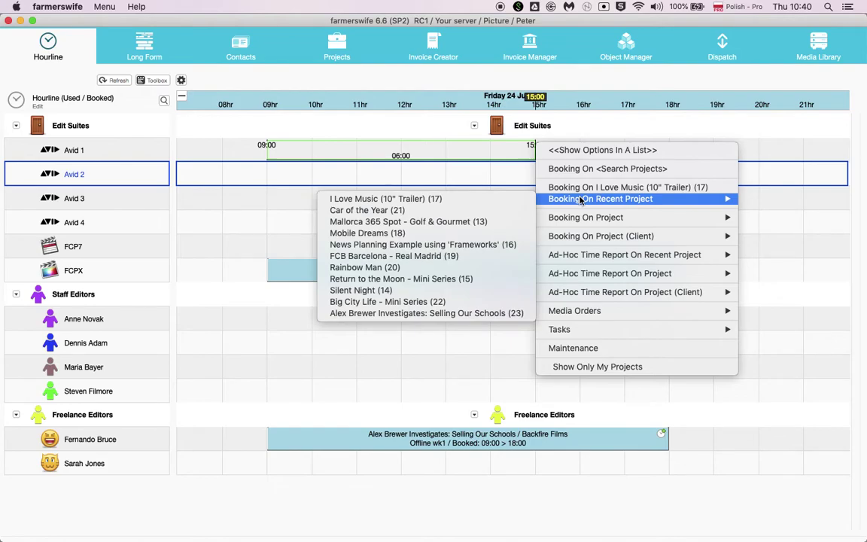
mouse_move(580, 218)
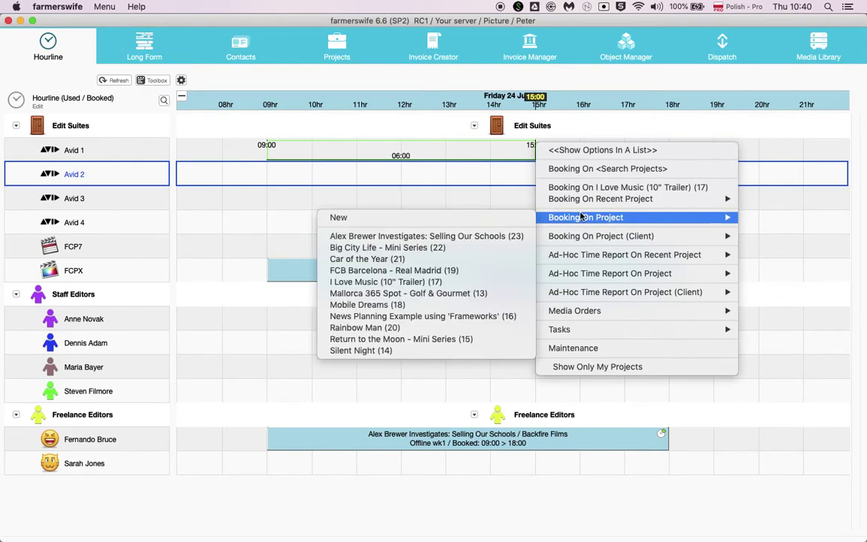
left_click(511, 217)
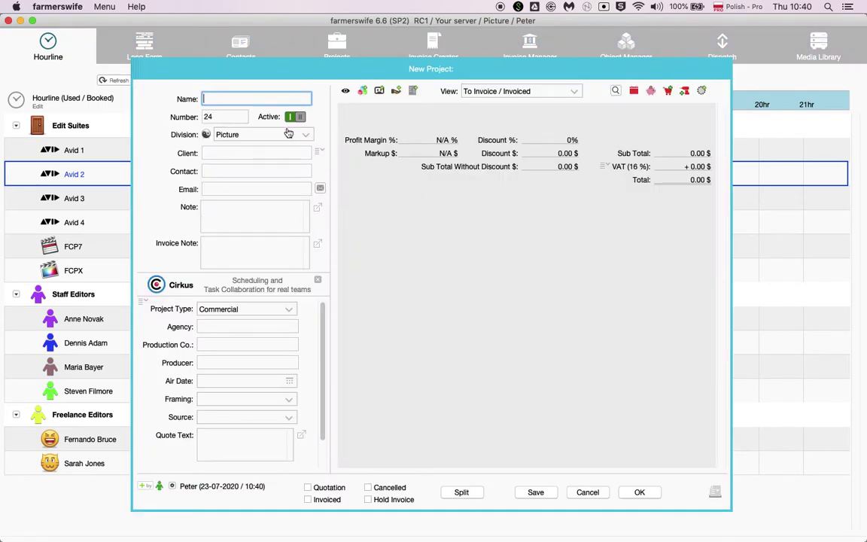
- Create the project "Summer is here" for client Backfire Films with its client contact, and save it with the booking
type("Summer is here")
left_click(238, 69)
left_click_drag(237, 70, 234, 90)
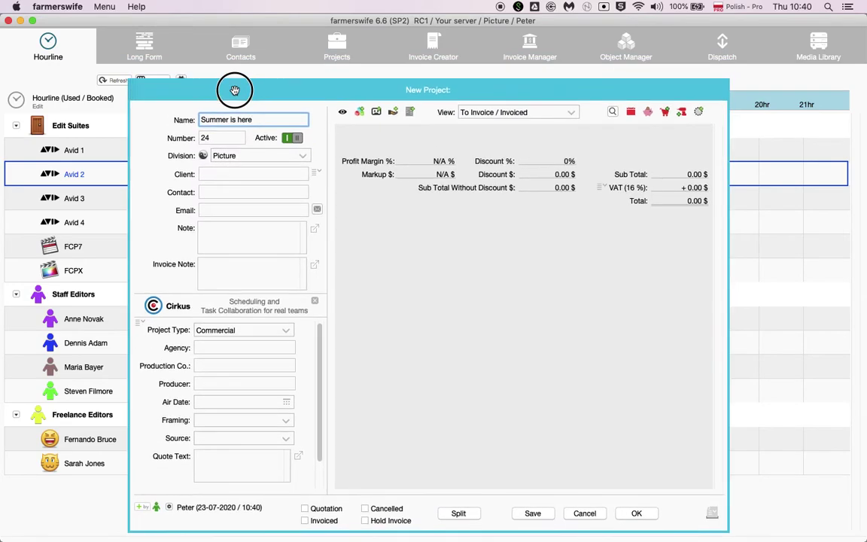
left_click(234, 174)
left_click(234, 201)
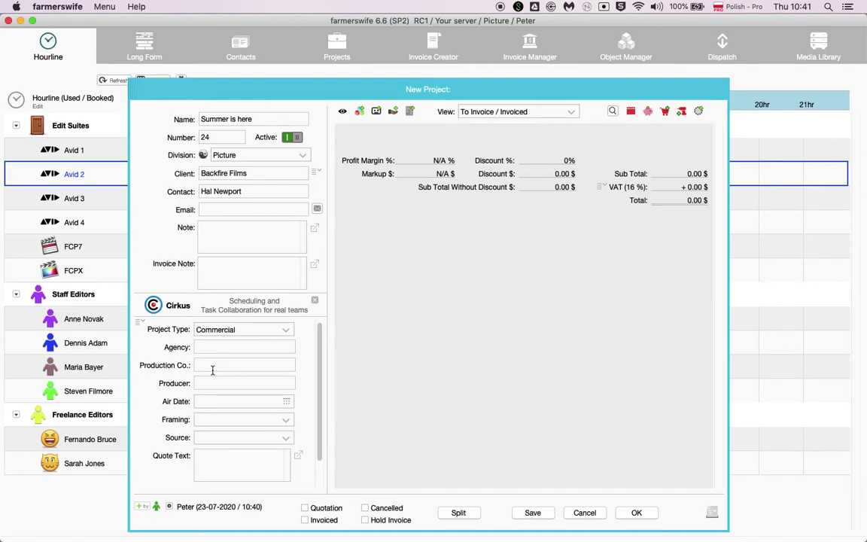
left_click(634, 513)
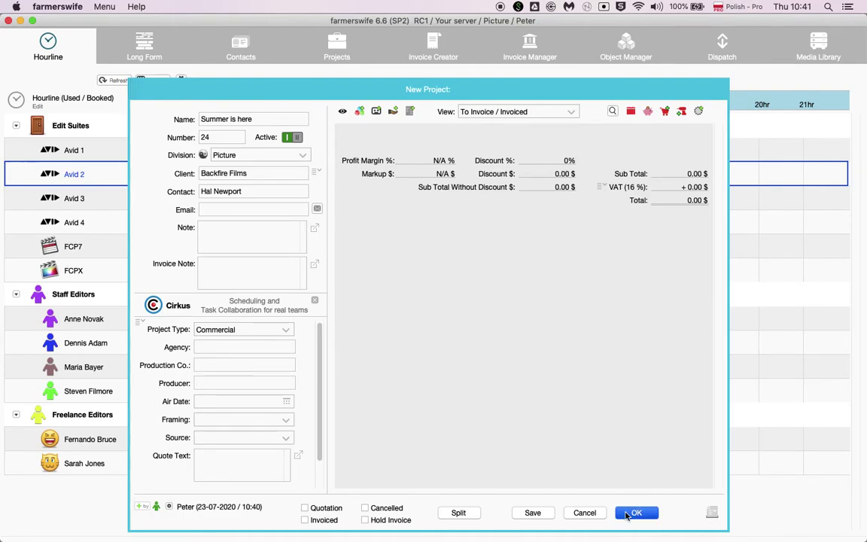
left_click(455, 314)
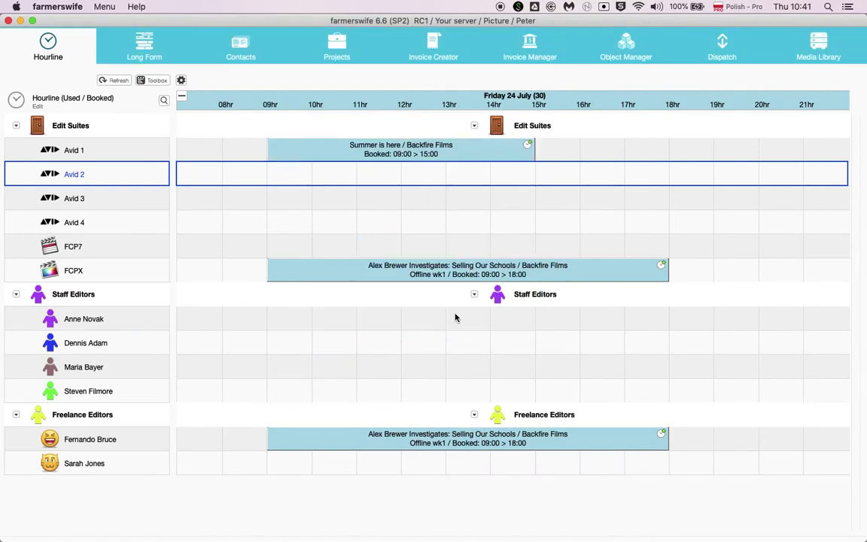
- Name the Summer is here booking on Avid 1 "Edit" and review it in its project
mouse_move(350, 135)
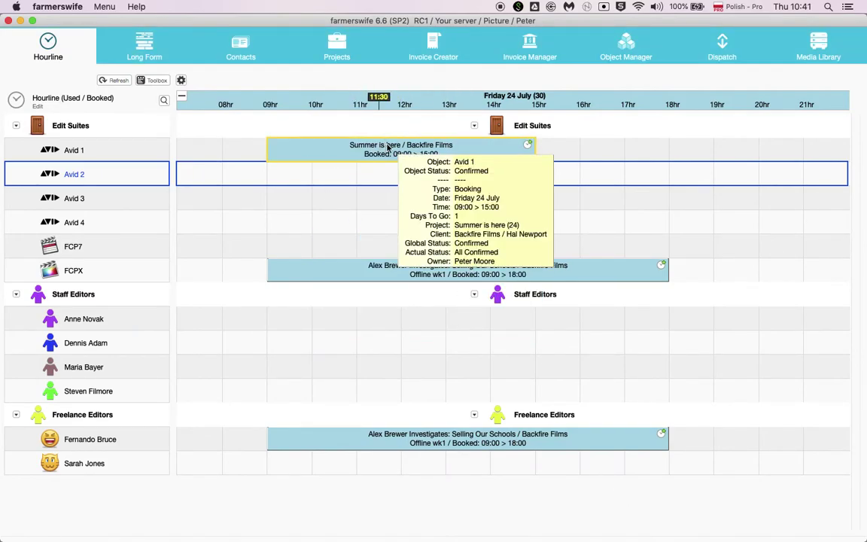
double_click(379, 150)
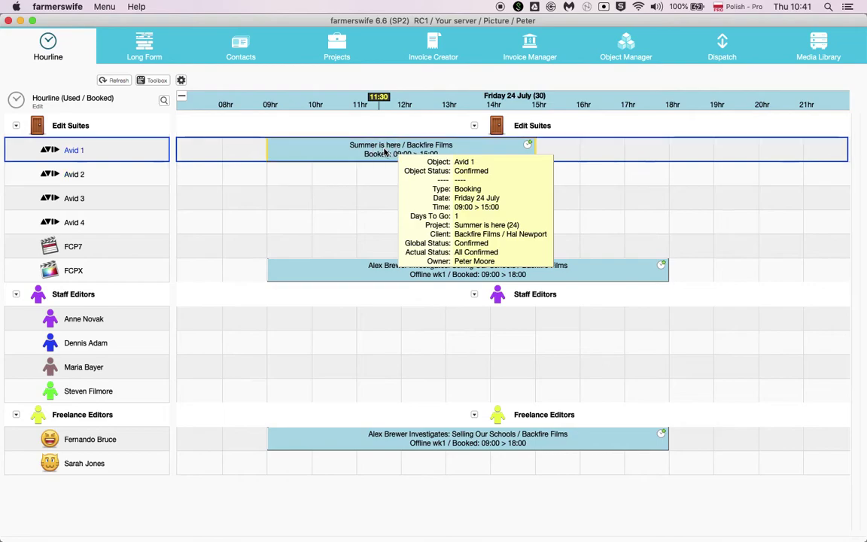
left_click(259, 195)
type("Edit")
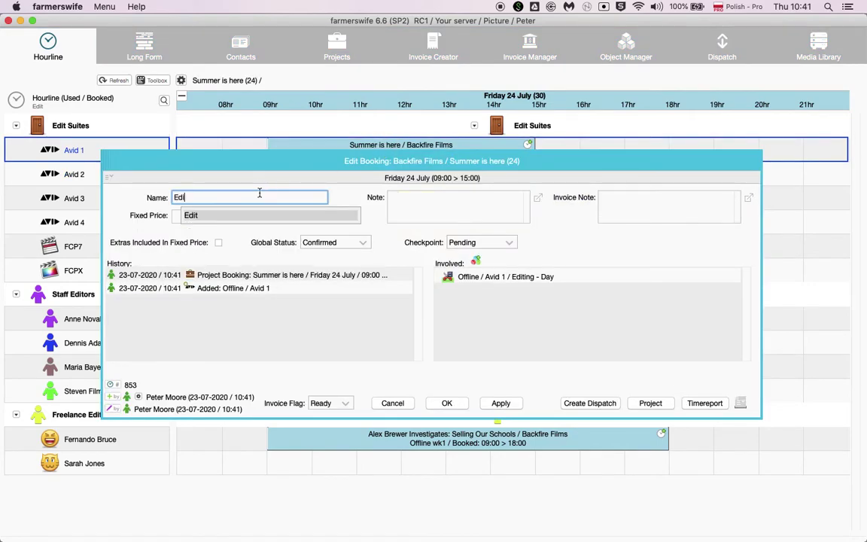
key("Return")
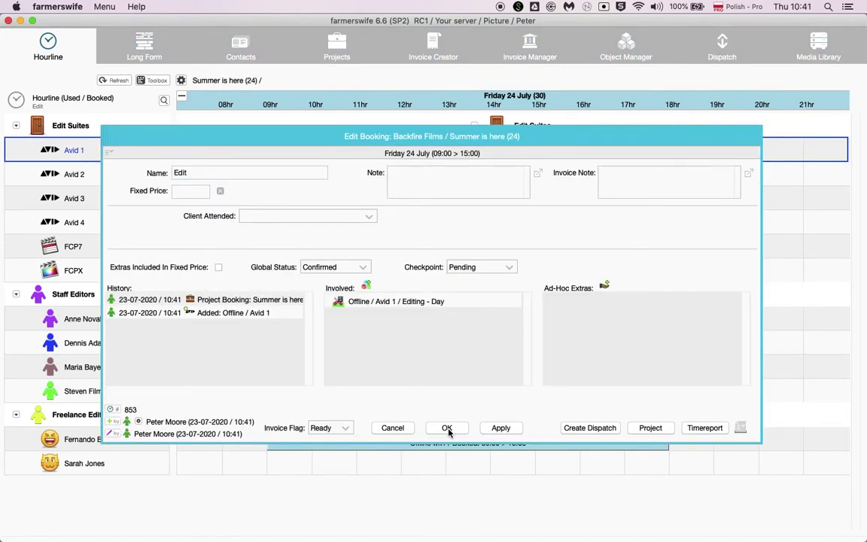
left_click(650, 427)
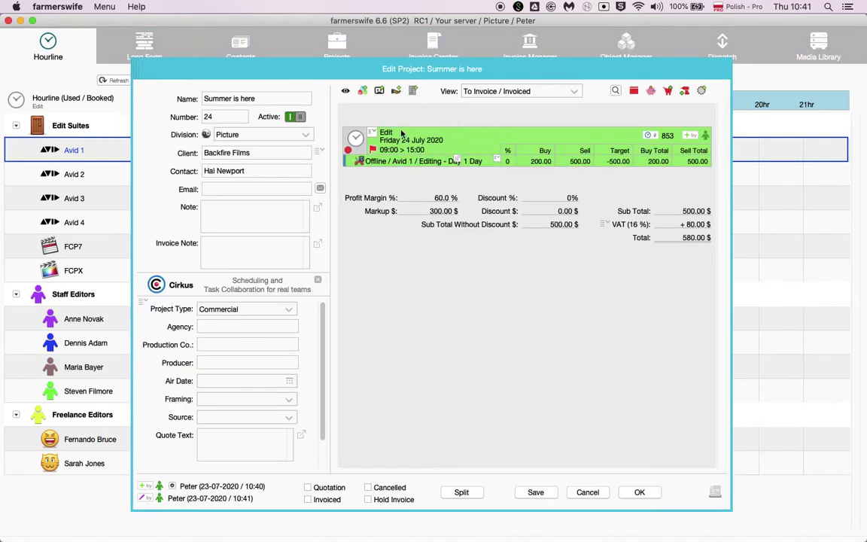
left_click(634, 491)
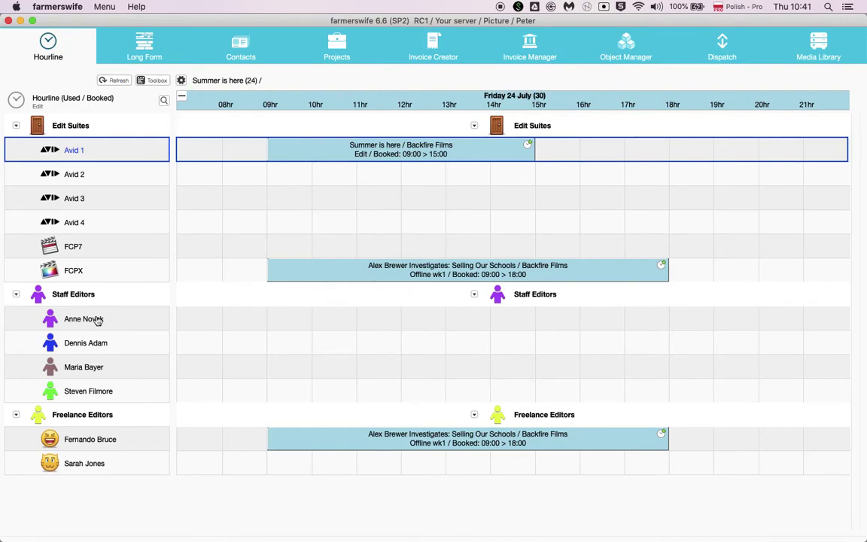
- Add the first staff editor to the Avid 1 booking and check the booking's Involved list
left_click_drag(97, 319, 307, 150)
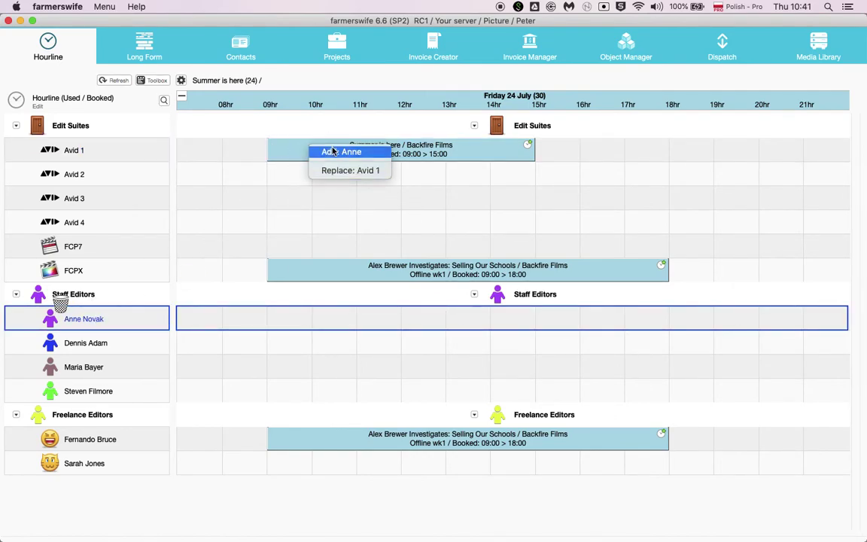
left_click(332, 152)
double_click(320, 150)
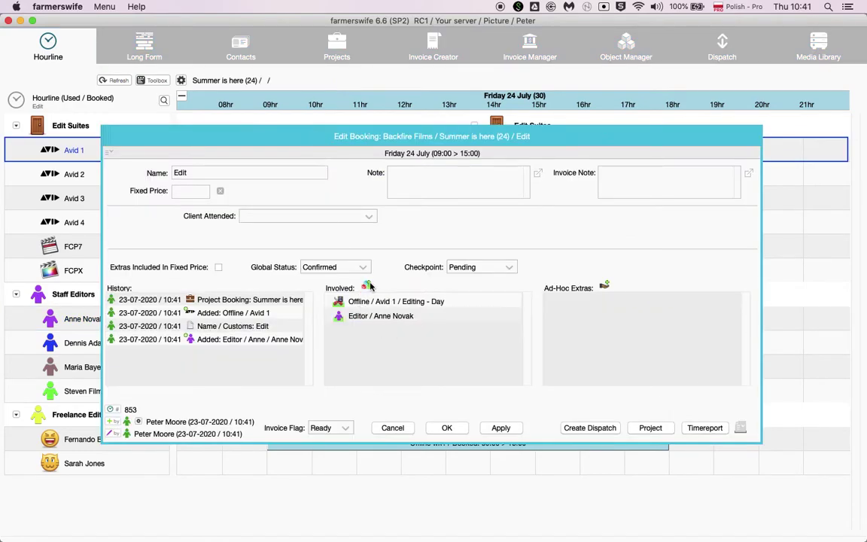
left_click(445, 428)
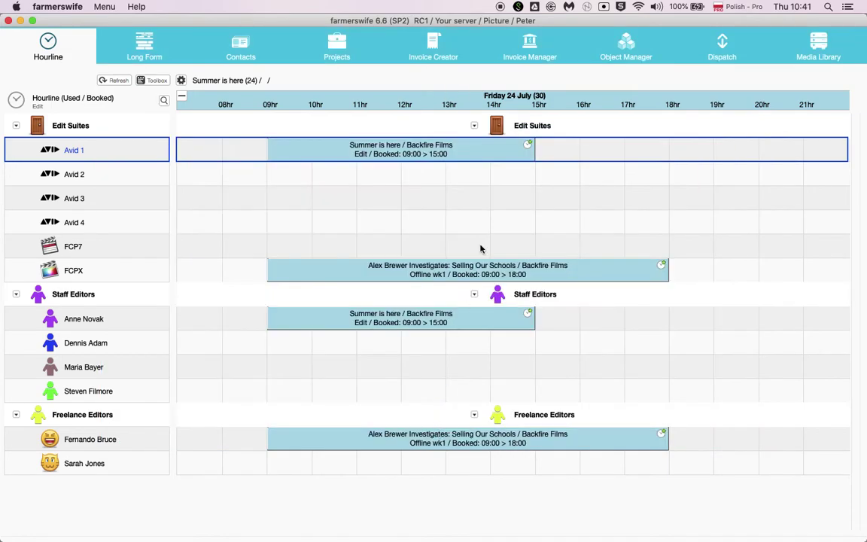
- Shorten the Summer is here booking so it runs from 10:00 to 13:00
mouse_move(511, 157)
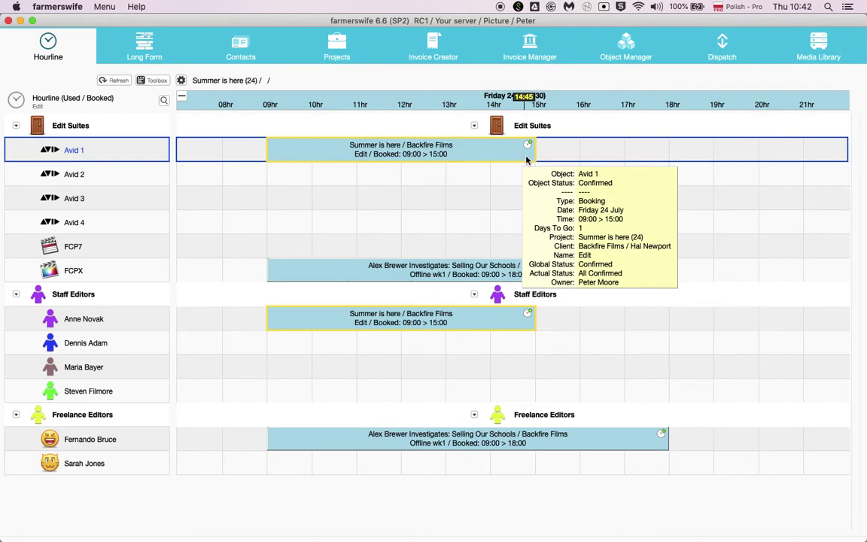
left_click_drag(526, 159, 448, 157)
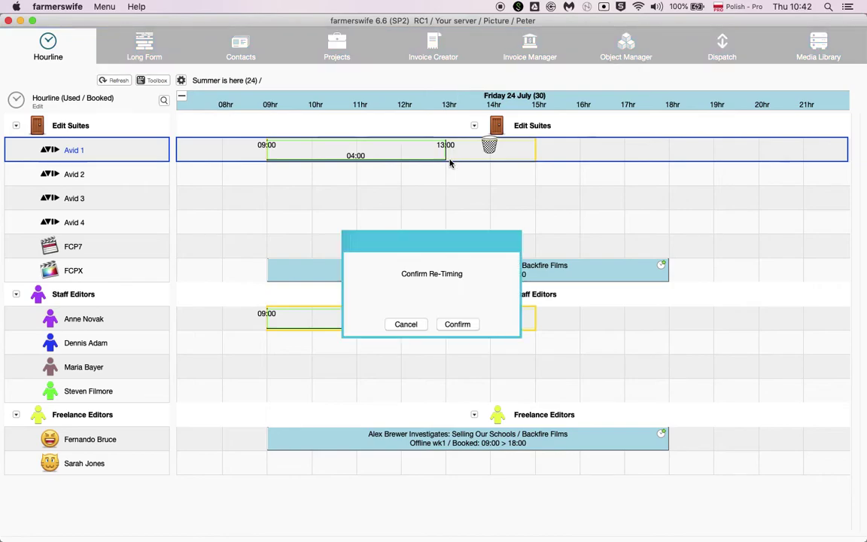
left_click(459, 323)
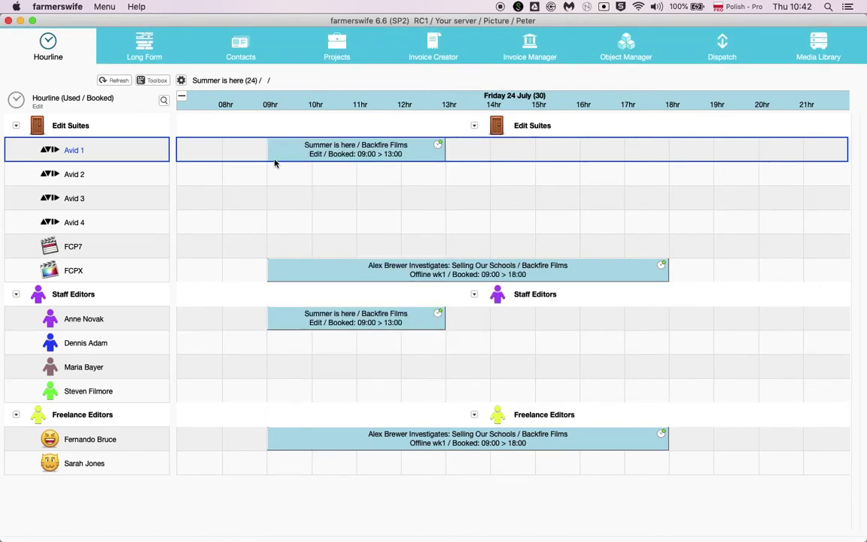
left_click_drag(270, 151, 307, 150)
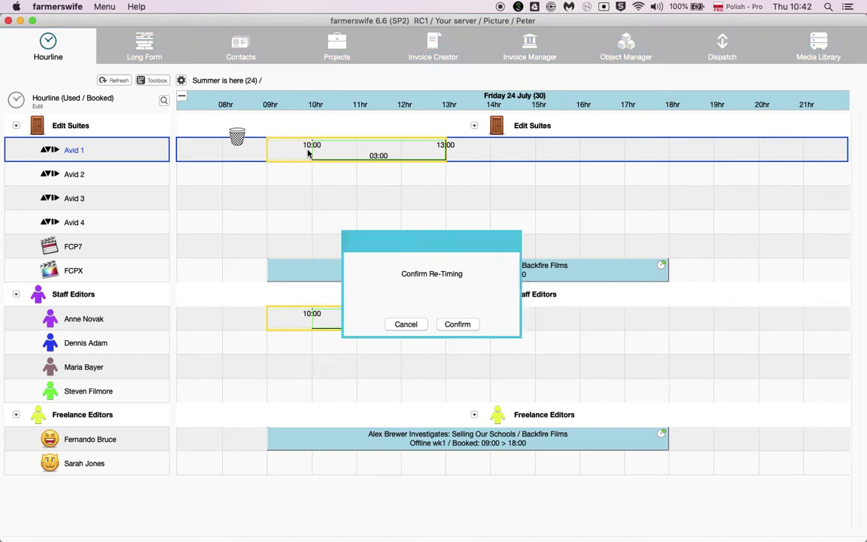
left_click(457, 325)
- Move the whole Summer is here booking to 08:00 to 11:00 and confirm the re-timing
mouse_move(362, 155)
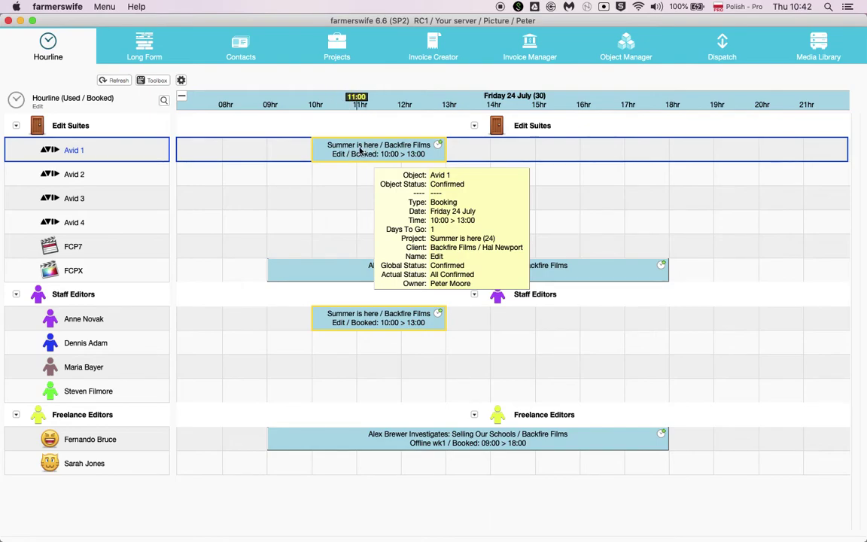
left_click(345, 150)
left_click_drag(345, 149, 265, 147)
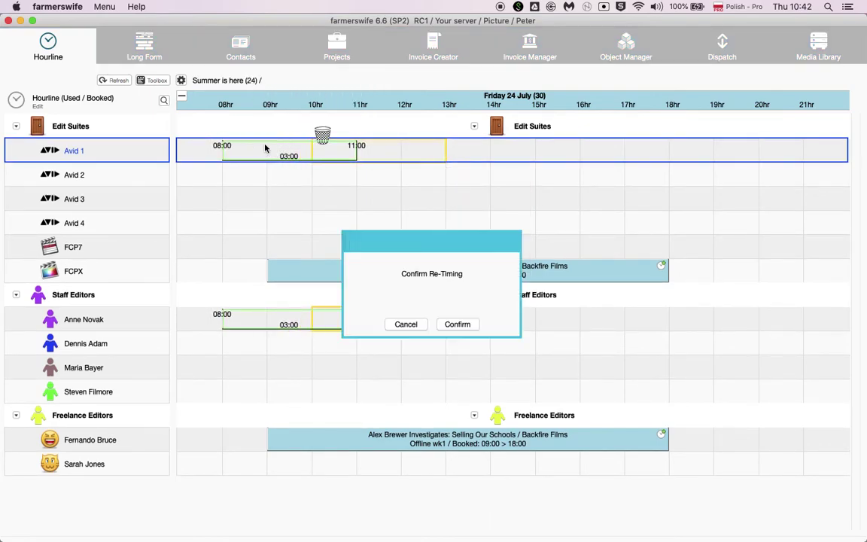
left_click(455, 328)
- Replace Avid 1 with Avid 2 in the Summer is here booking, keeping the 08:00 to 11:00 times
mouse_move(285, 150)
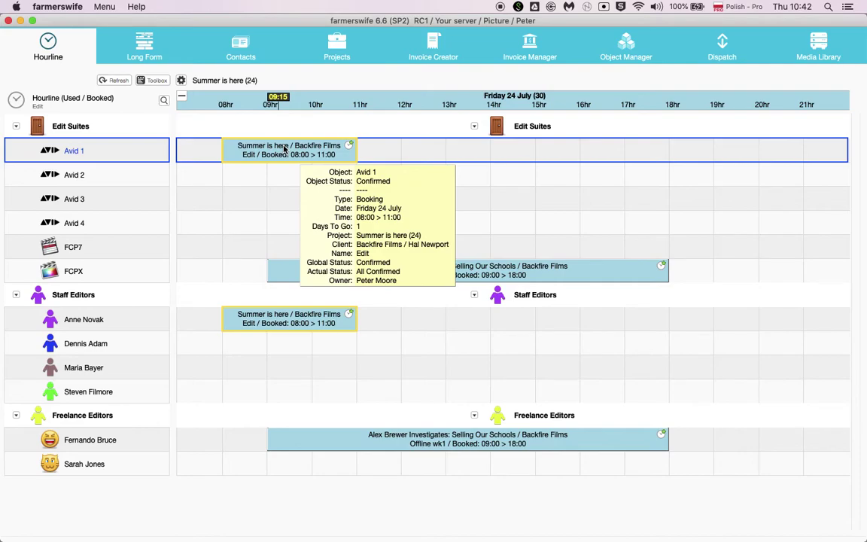
left_click(284, 149)
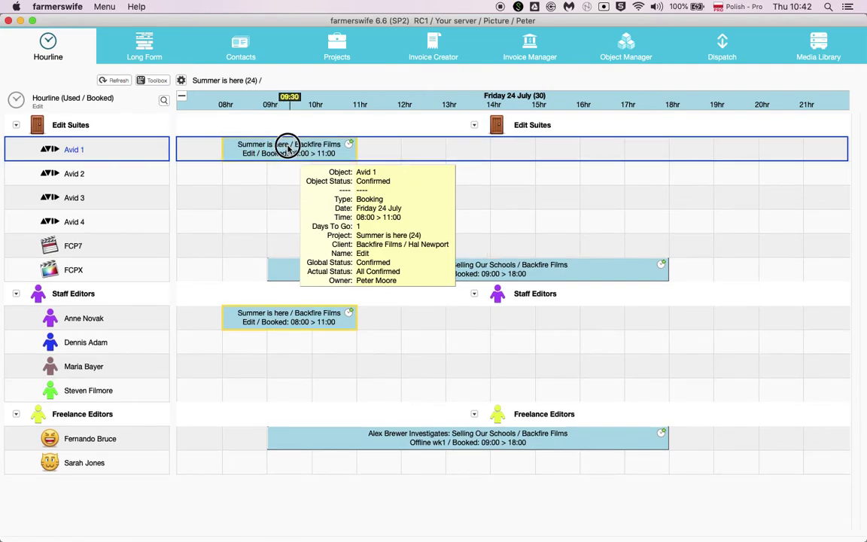
left_click_drag(286, 149, 283, 173)
left_click(456, 325)
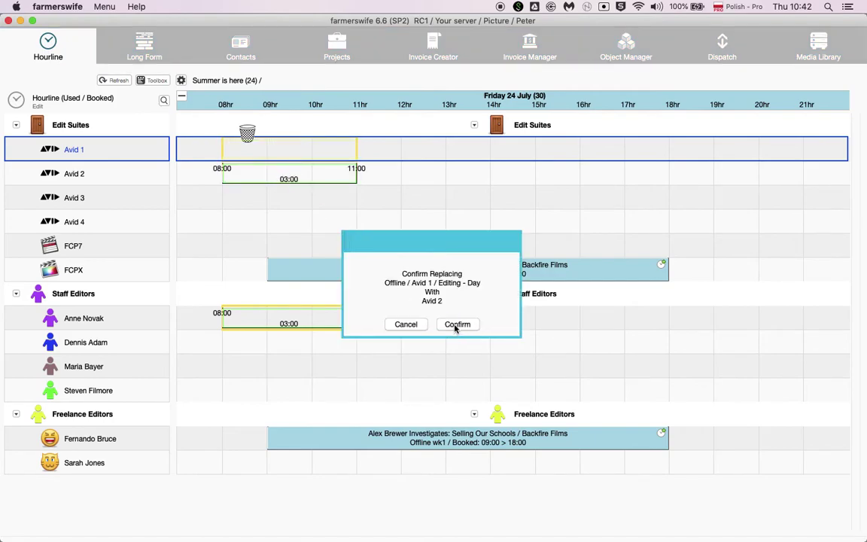
- Confirm replacing Avid 1 with Avid 2 in the Summer is here booking and keep the old class, activity and rates
left_click(456, 324)
left_click(460, 308)
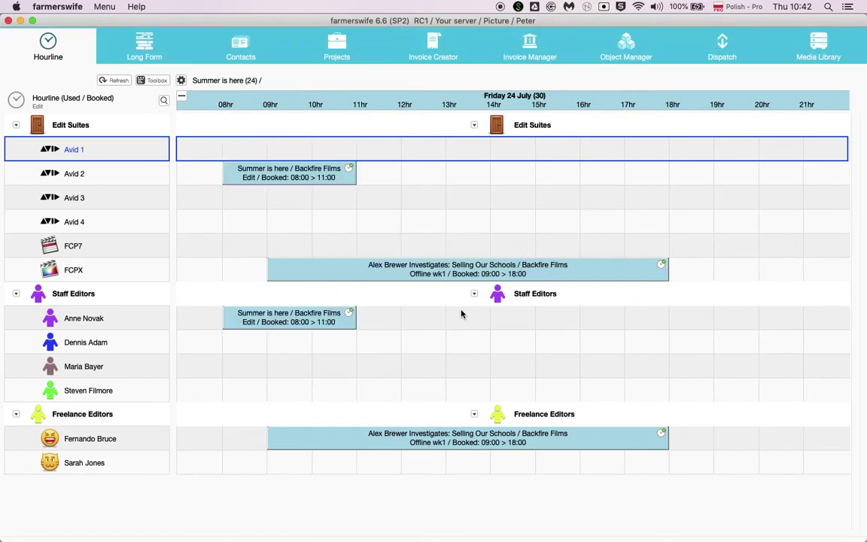
- Copy the Summer is here booking on Avid 2 to 12:00 to 15:00 on the same day, 24 July
mouse_move(310, 182)
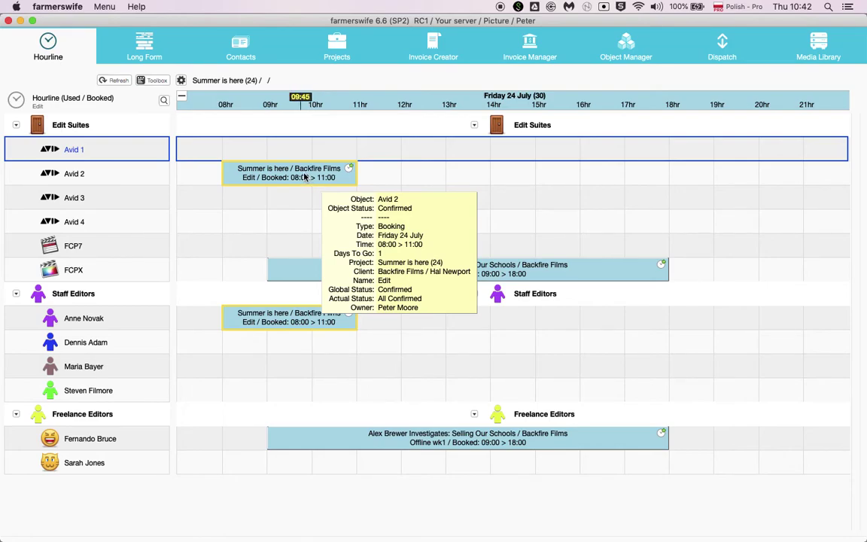
left_click_drag(303, 176, 483, 166)
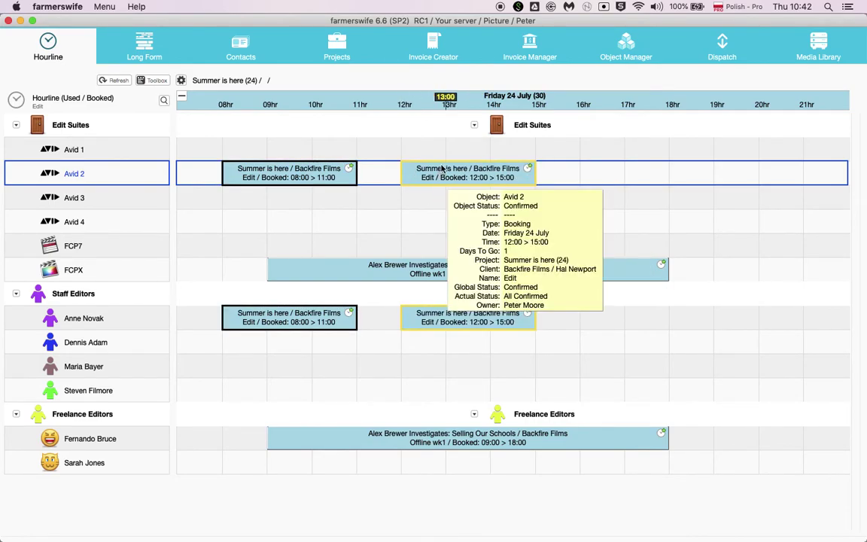
left_click(397, 156)
left_click(466, 178)
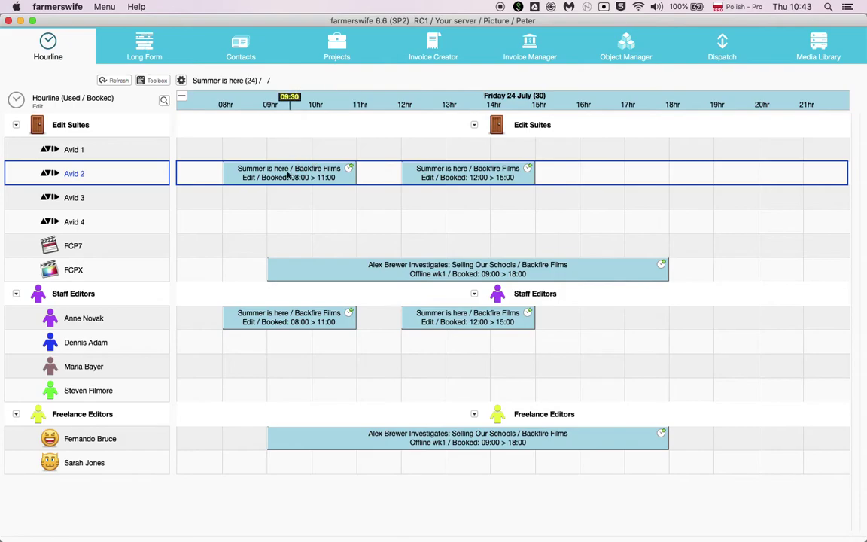
left_click(369, 176)
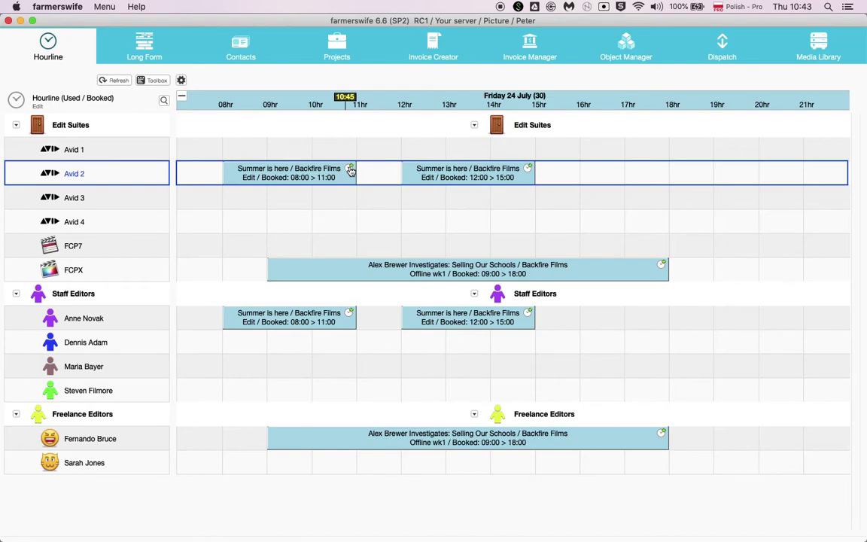
- Repeat the 08:00 to 11:00 Summer is here booking on Monday 27, Tuesday 28 and Wednesday 29 July, continuing despite conflicts
right_click(350, 171)
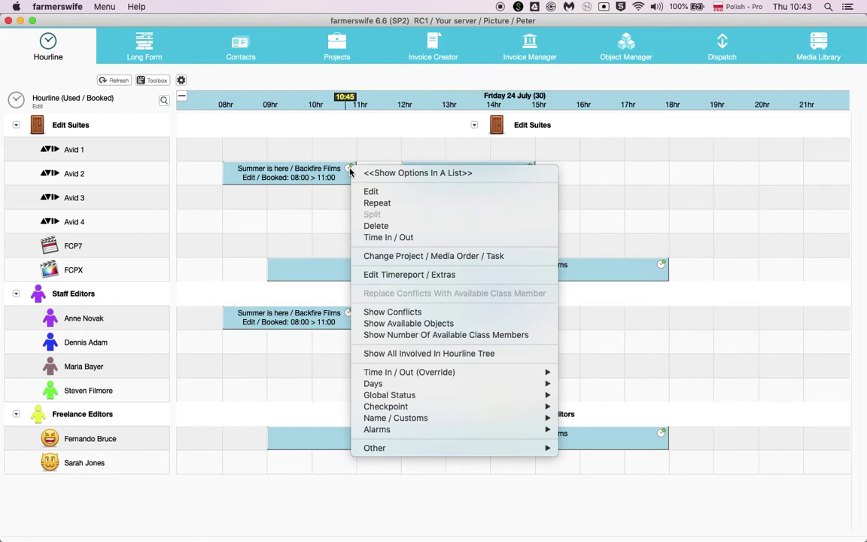
left_click(379, 203)
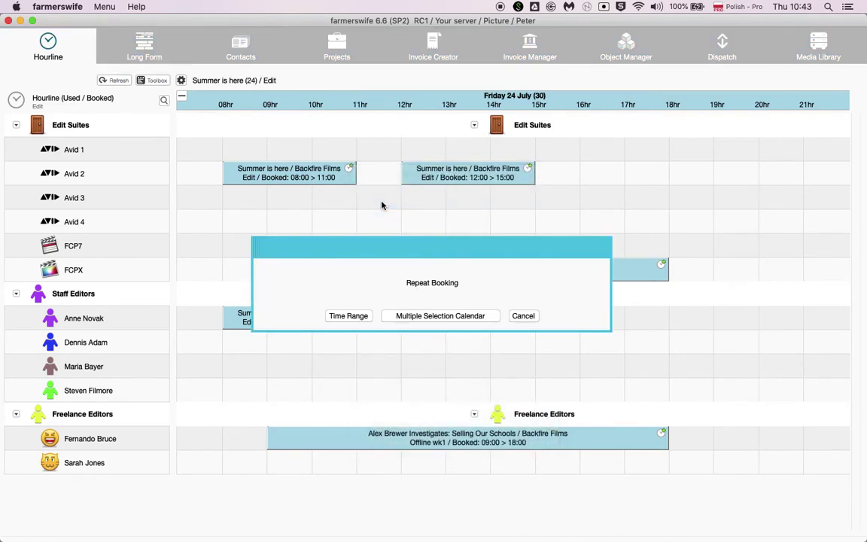
left_click(411, 317)
left_click(409, 243)
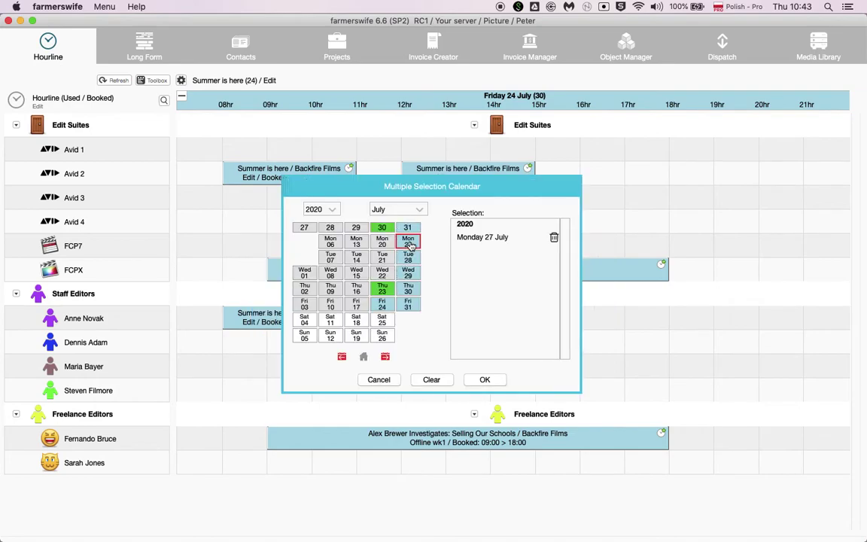
left_click(407, 258)
left_click(407, 273)
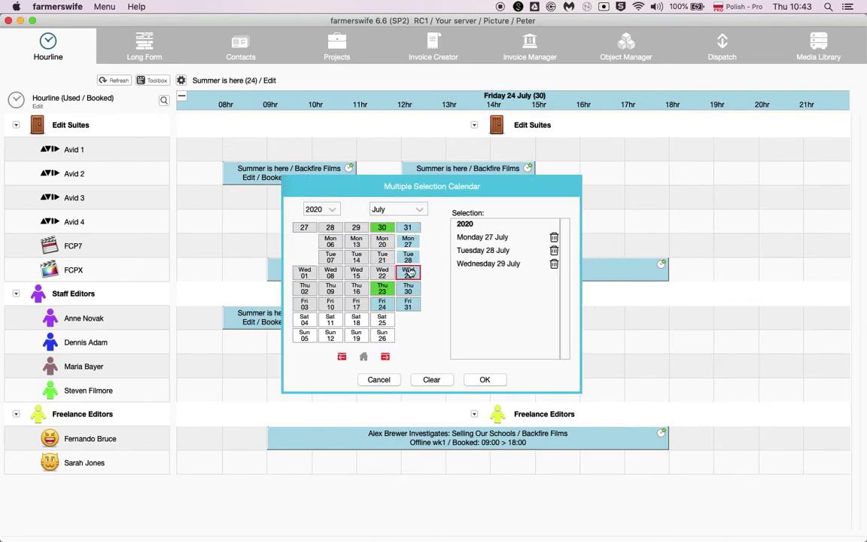
left_click(482, 379)
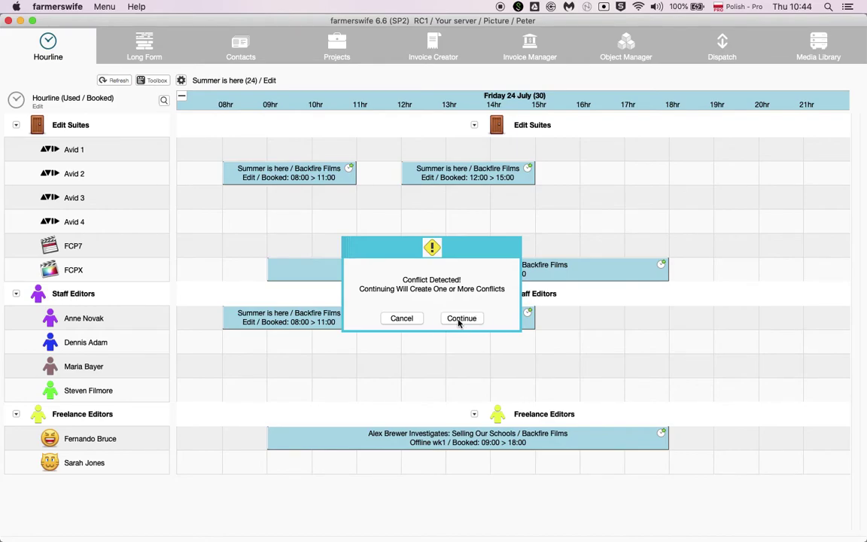
left_click(460, 319)
left_click(359, 355)
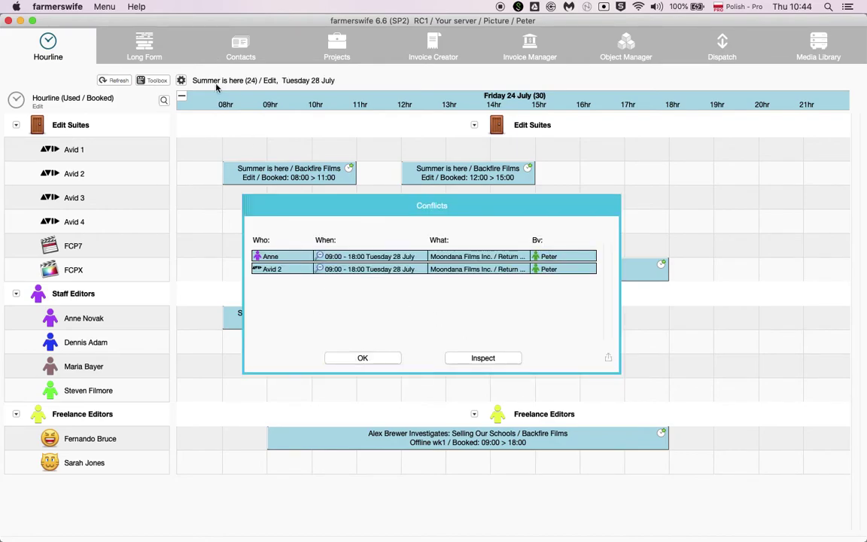
left_click(361, 359)
left_click(362, 359)
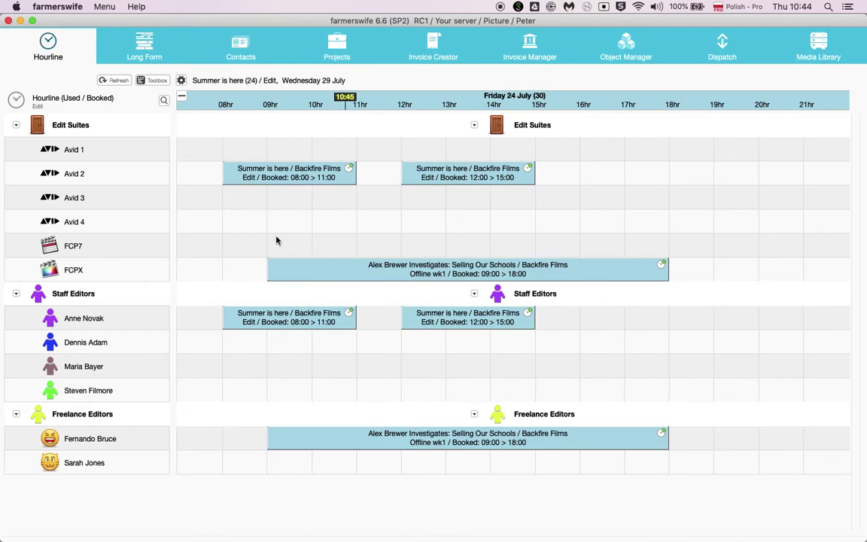
- Show the whole week and expand Monday 27 July to examine the overlapping bookings on Avid 2
left_click(181, 96)
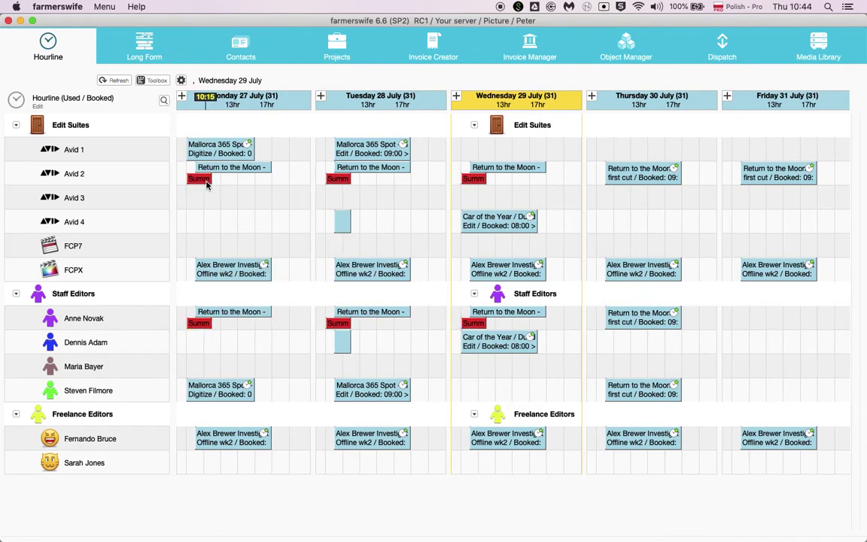
left_click(206, 182)
left_click(215, 197)
left_click(181, 96)
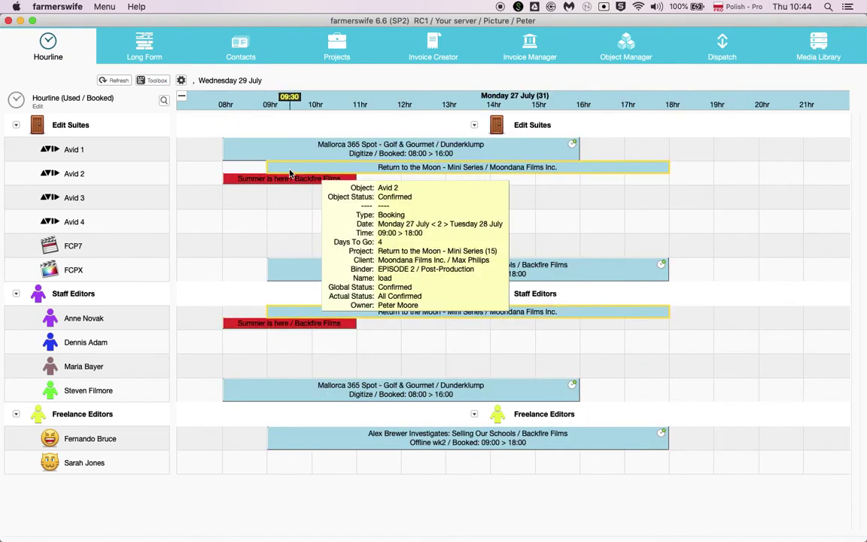
left_click_drag(301, 168, 268, 173)
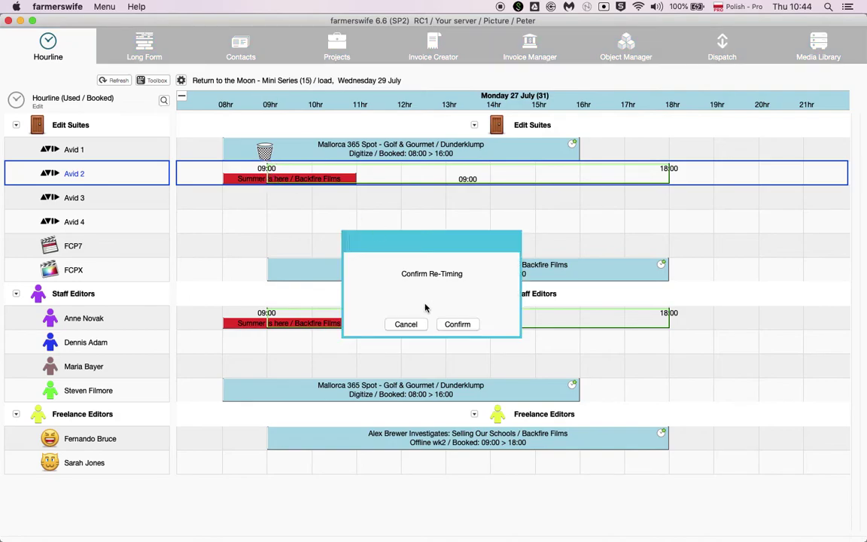
left_click(410, 324)
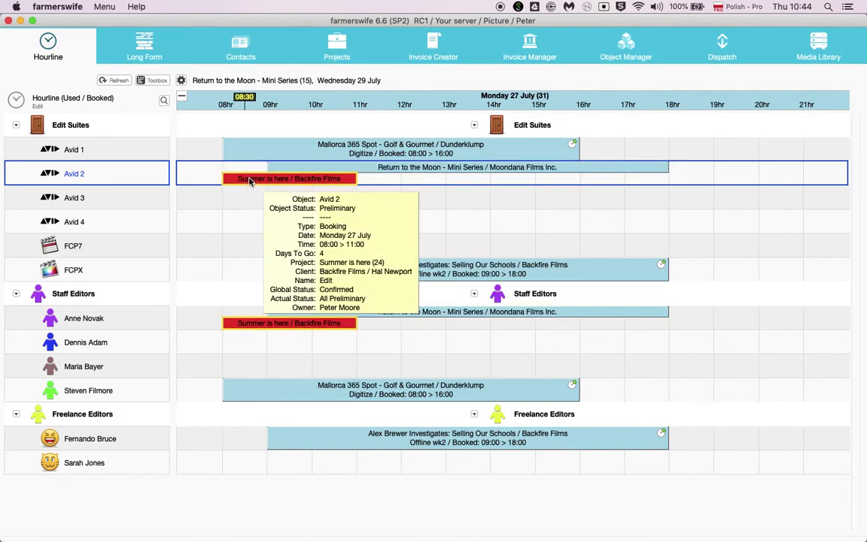
- Move the Monday 27 July Summer is here booking from Avid 2 to Avid 3, keeping the old class, activity and rates
left_click_drag(251, 181, 251, 201)
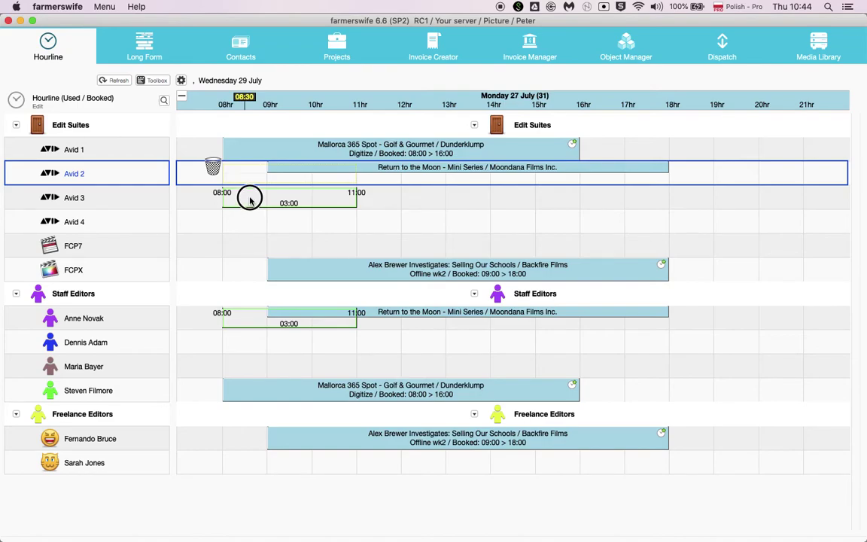
left_click(250, 200)
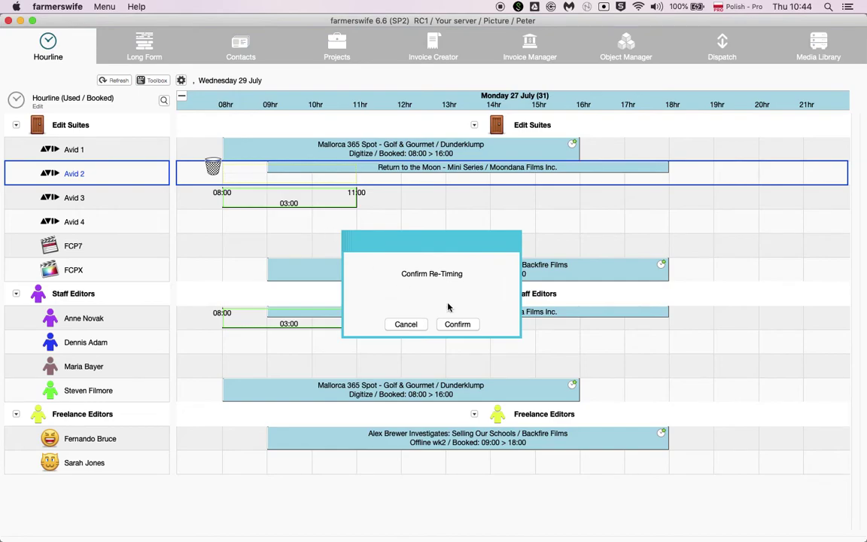
left_click(455, 324)
left_click(457, 323)
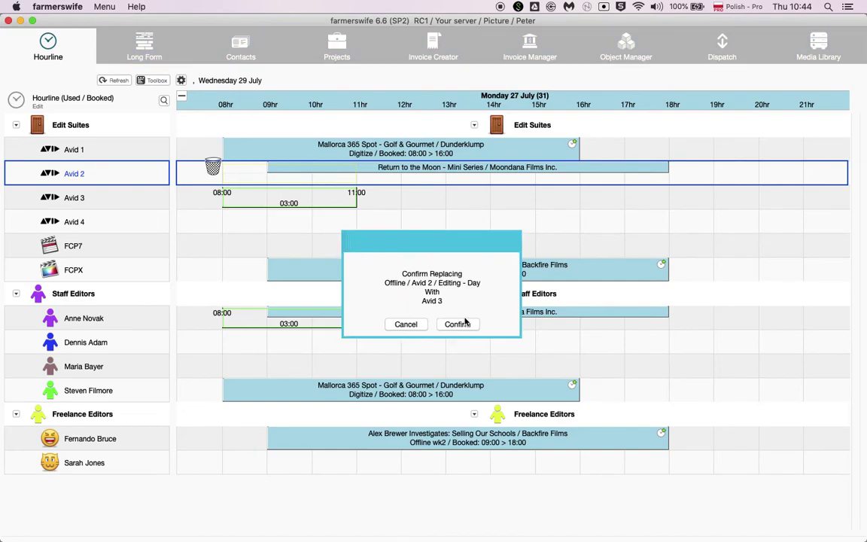
left_click(460, 327)
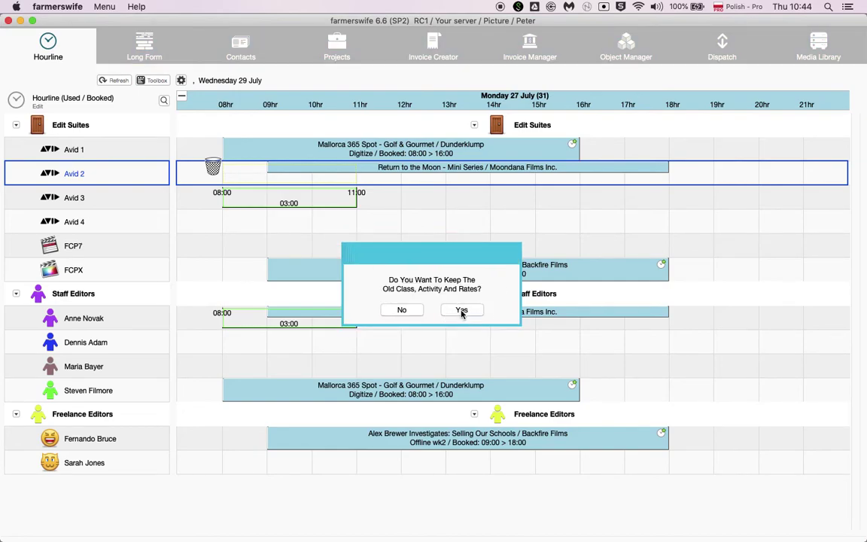
left_click(461, 309)
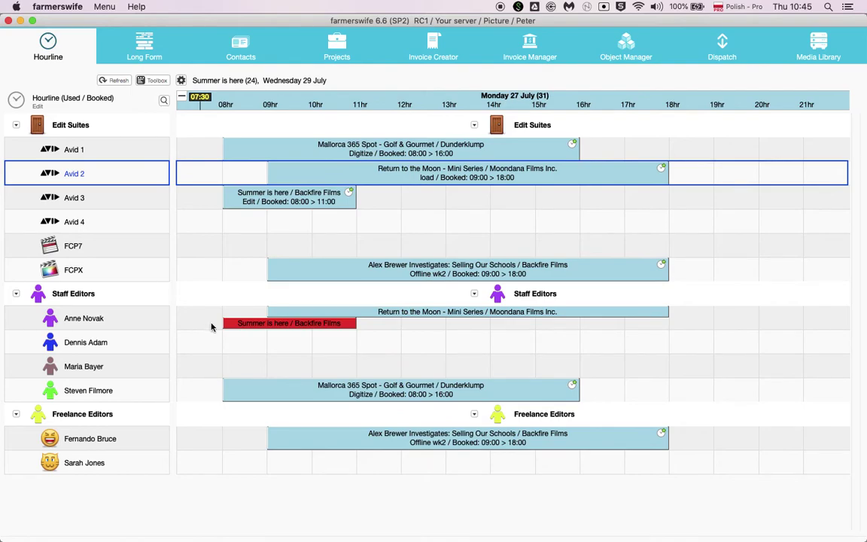
- Book Avid 1 for Summer is here on Monday 3 August from 08:00 to 18:00, and copy that booking to Tuesday 4 August
mouse_move(243, 324)
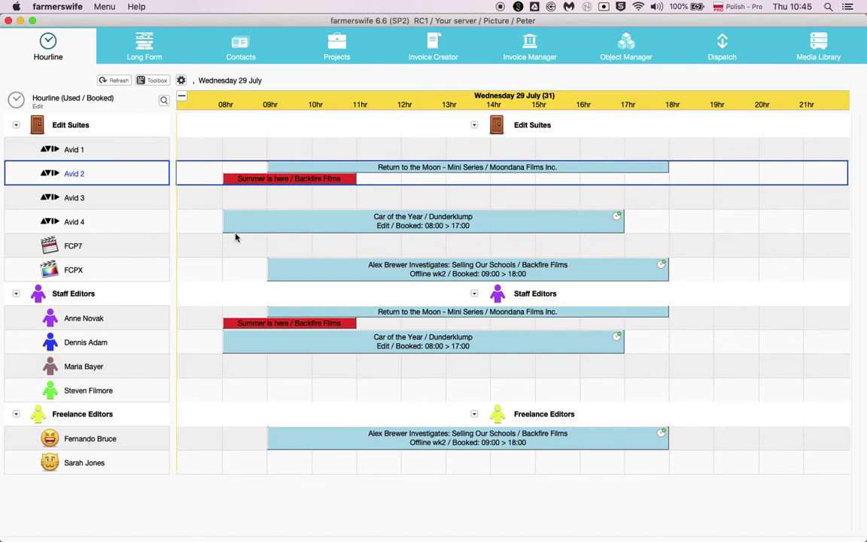
key("Right")
key("Right")
key("Right")
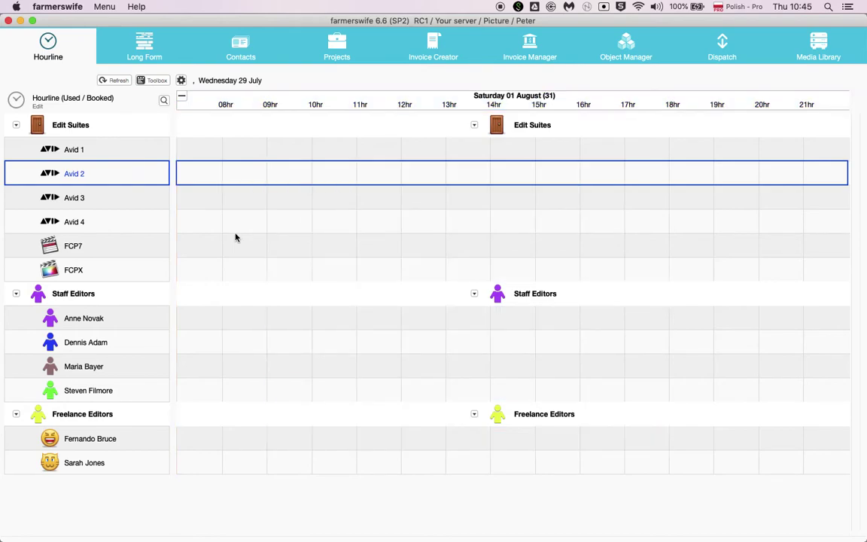
key("Right")
key("Right")
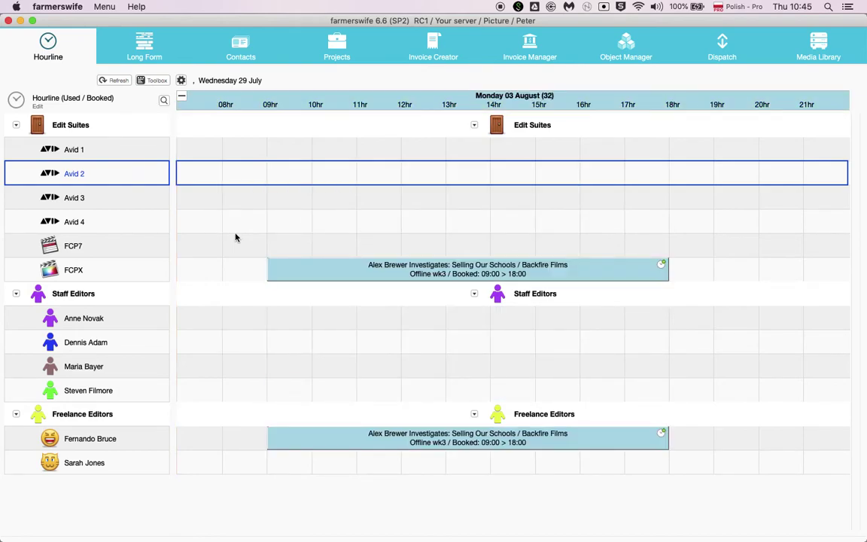
left_click(183, 102)
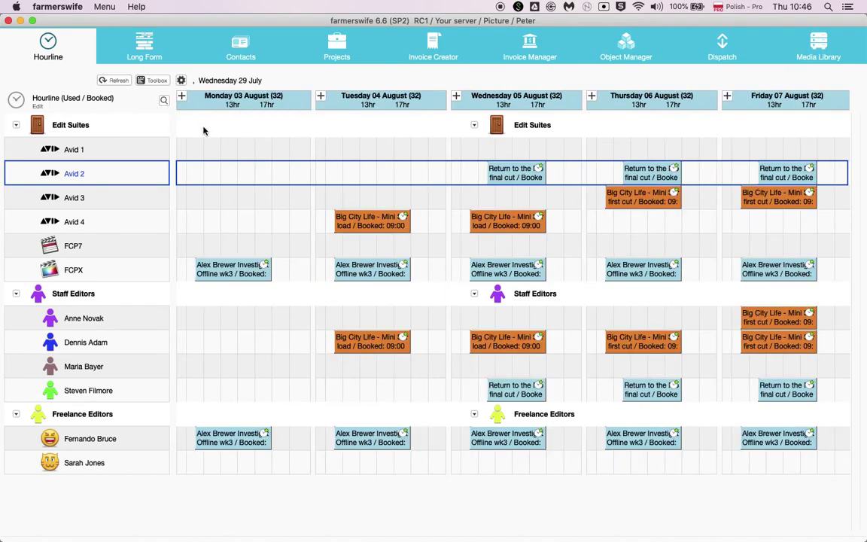
left_click_drag(187, 148, 272, 153)
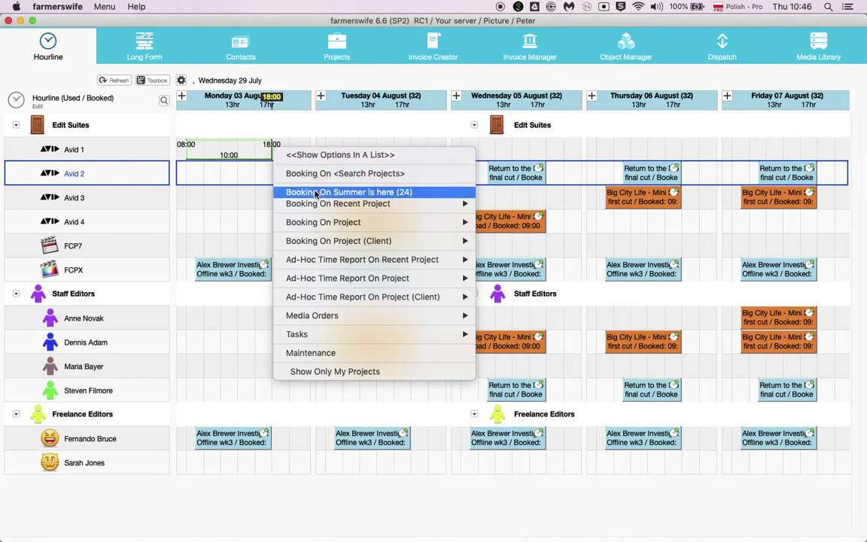
left_click(361, 156)
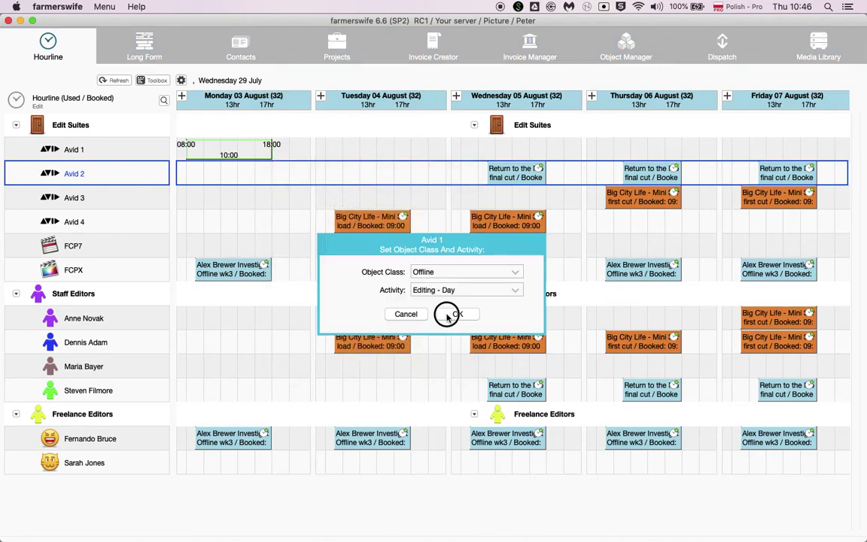
left_click(452, 313)
mouse_move(246, 153)
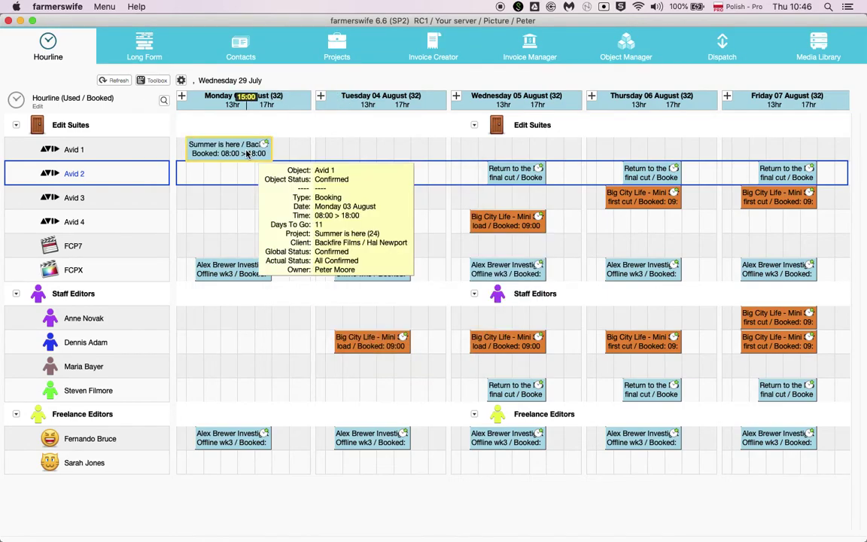
left_click_drag(246, 154, 323, 146)
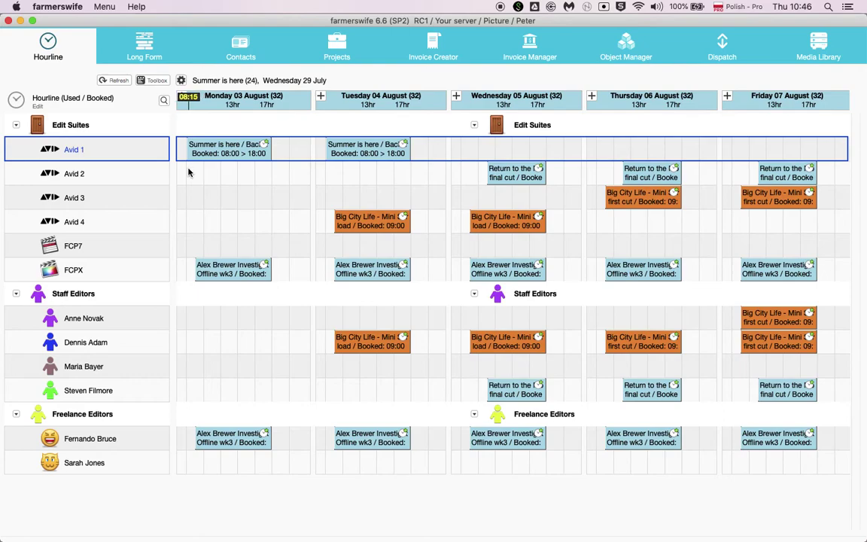
- Create one two-day Summer is here booking on Avid 2 from Monday 3 to Tuesday 4 August, 08:00 to 18:00
left_click_drag(189, 172, 411, 170)
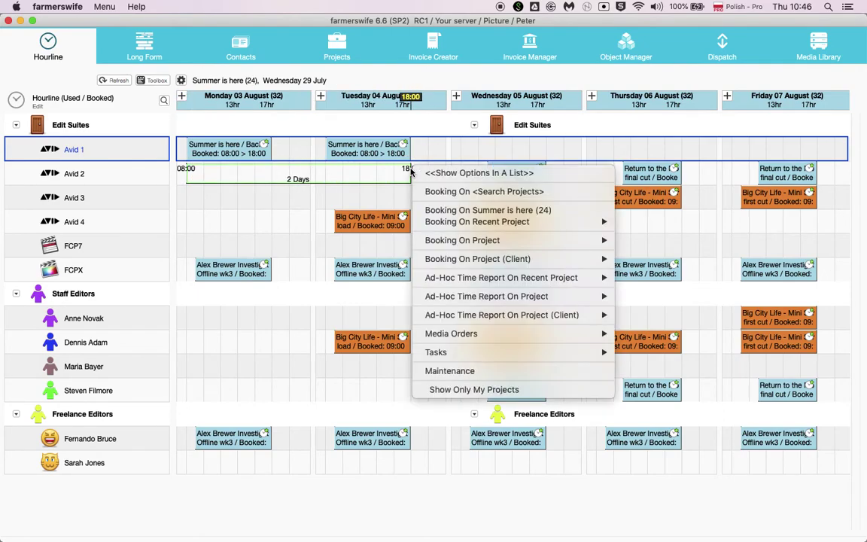
left_click(465, 211)
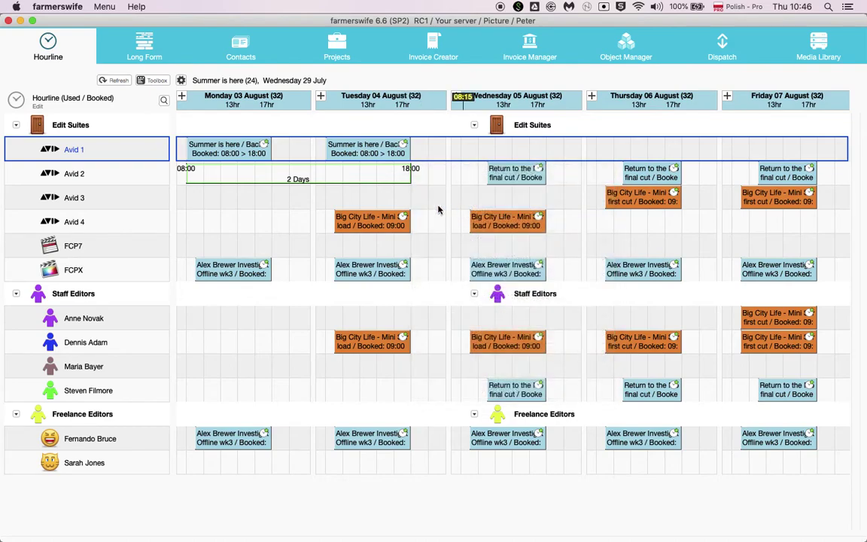
left_click(458, 315)
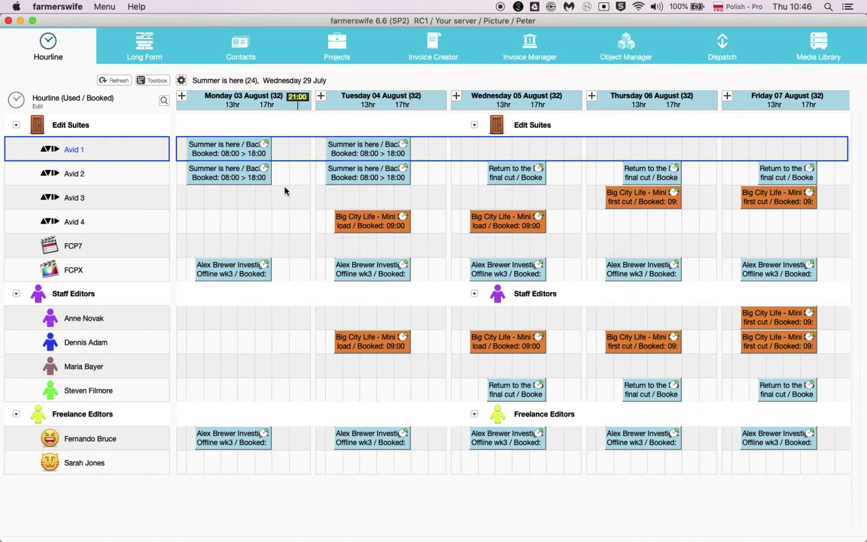
- Name the two-day Summer is here booking on Avid 2, Monday 3 to Tuesday 4 August, Edit
mouse_move(238, 177)
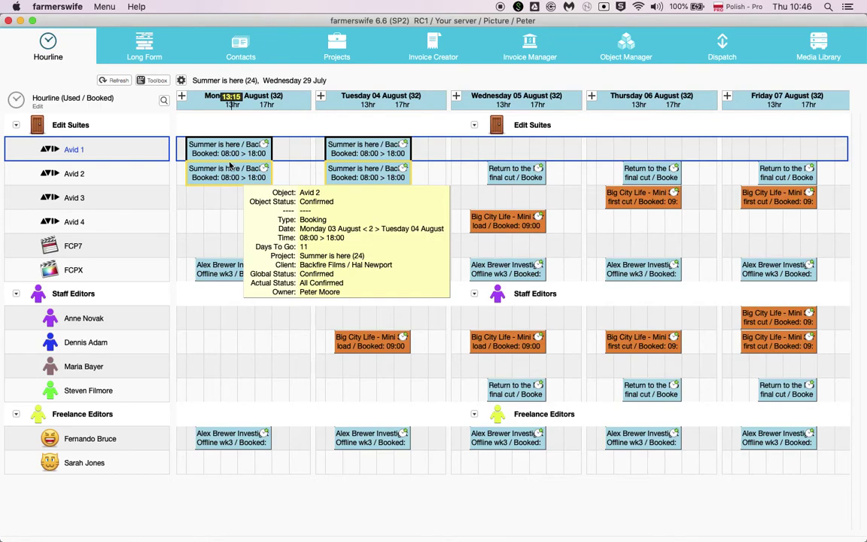
mouse_move(229, 154)
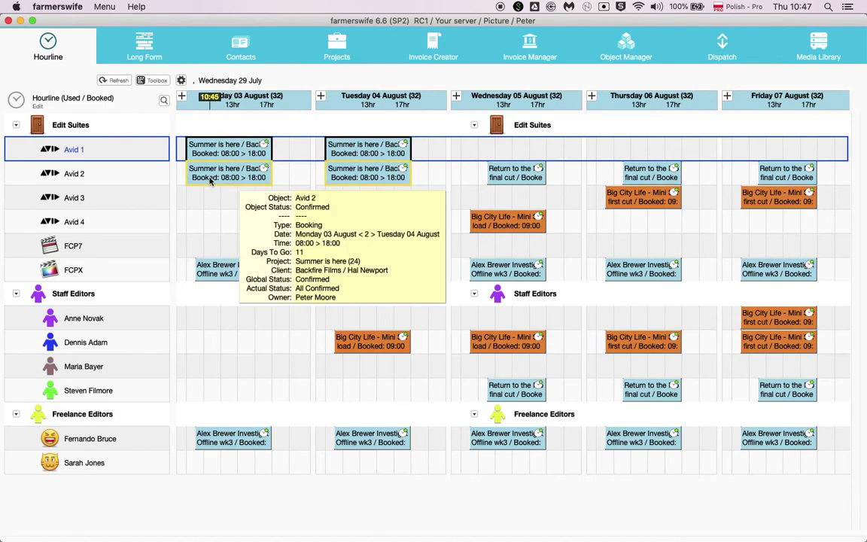
double_click(194, 169)
type("Edit")
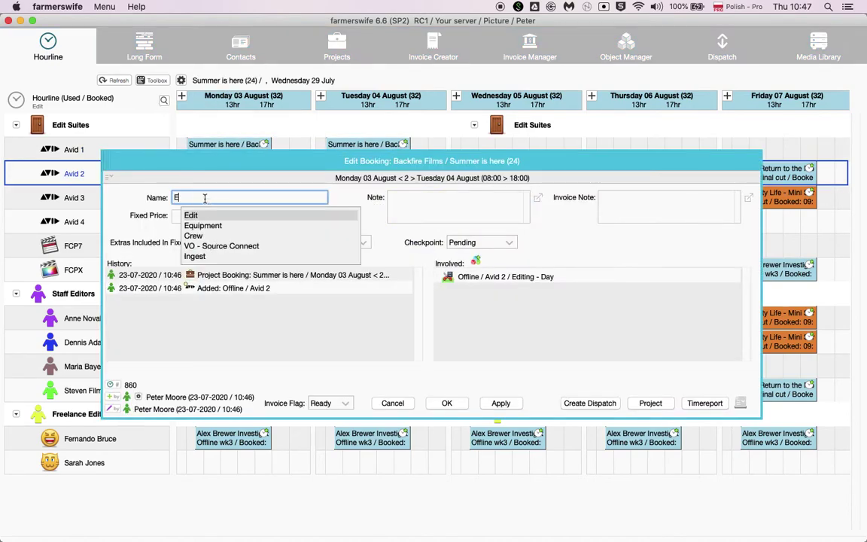
left_click(188, 217)
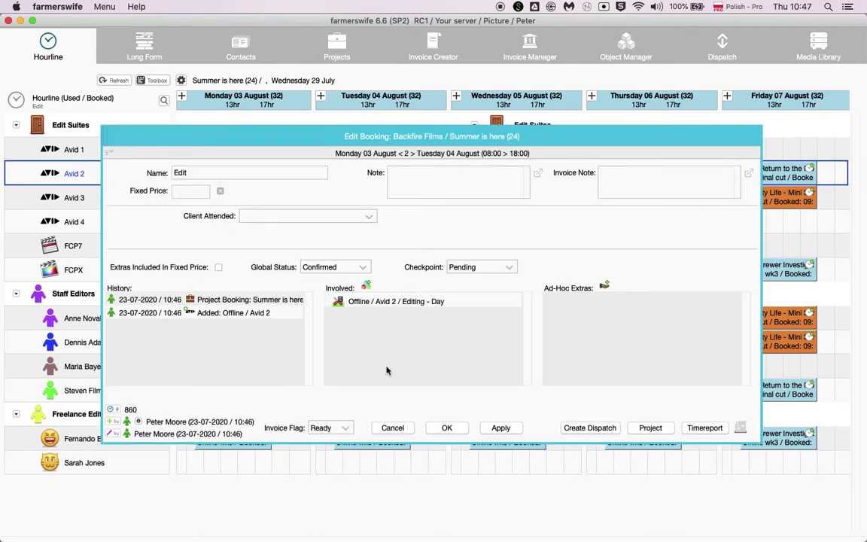
left_click(446, 428)
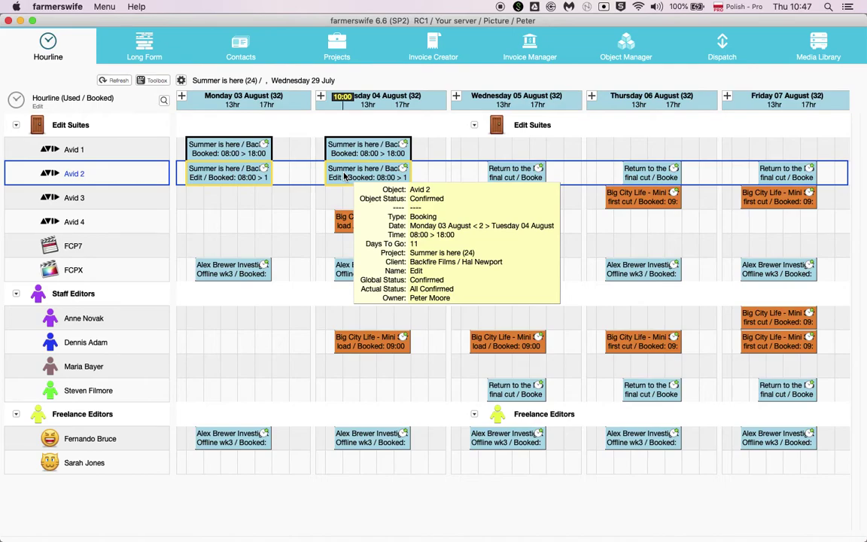
- Name the single-day Summer is here booking on Avid 1 for Monday 3 August Edit
double_click(221, 146)
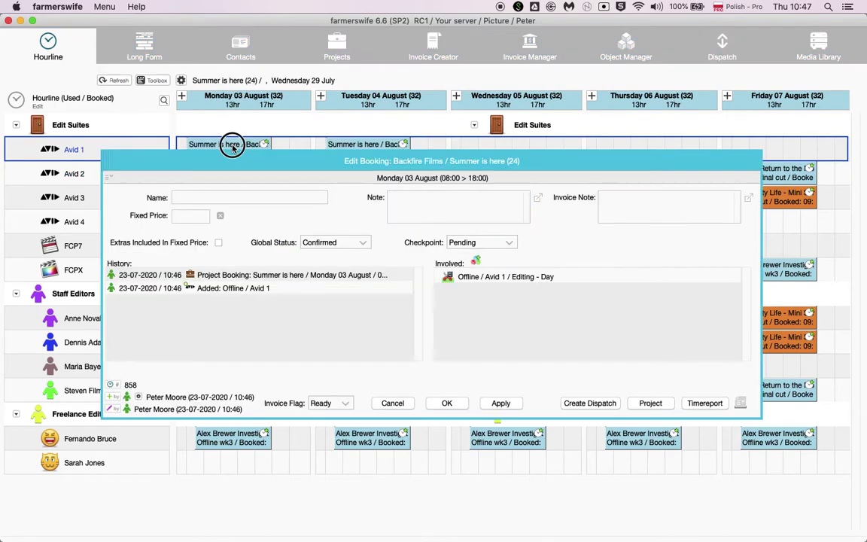
left_click(223, 198)
type("Edit")
key("Return")
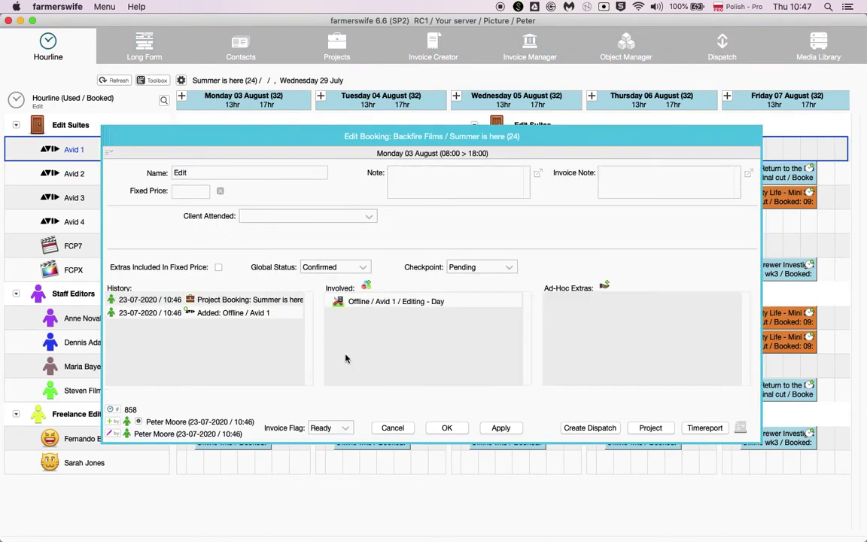
left_click(445, 427)
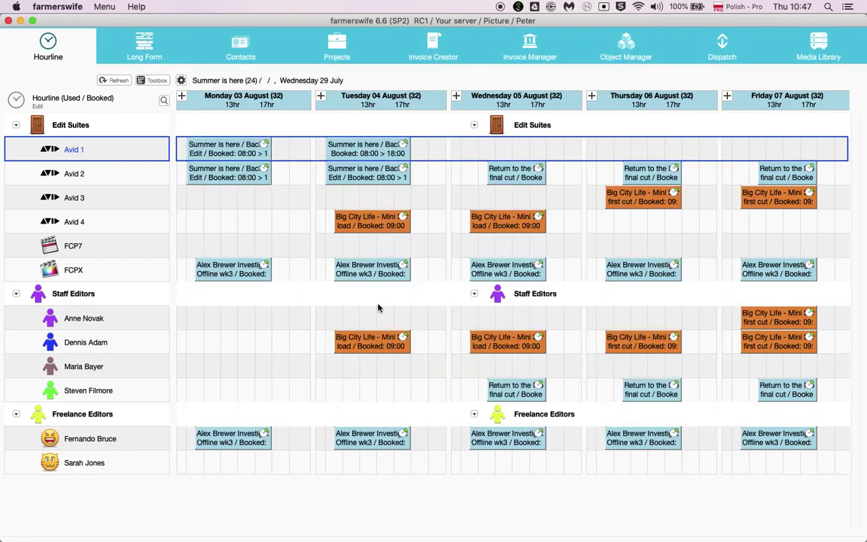
- Re-time the two-day Avid 2 booking to 08:00–13:45, modifying all of its days
mouse_move(342, 147)
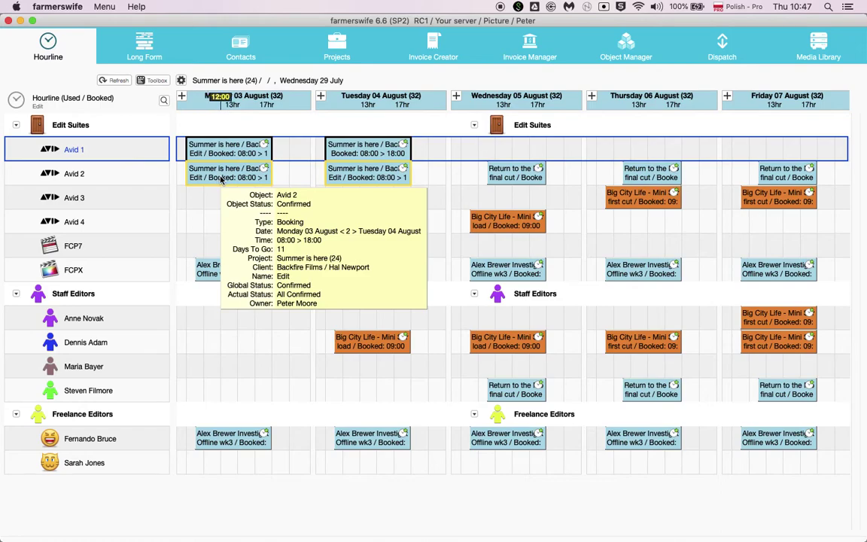
double_click(197, 170)
left_click(447, 428)
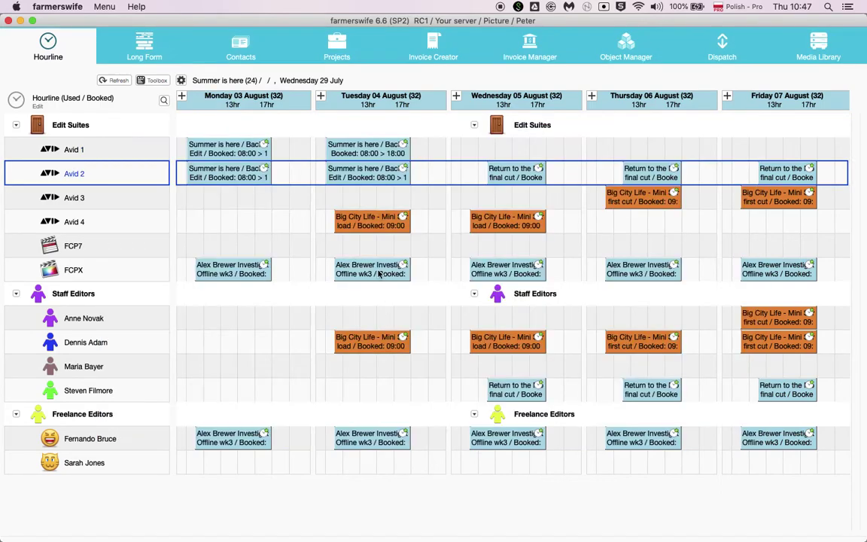
mouse_move(392, 177)
left_mouse_down()
mouse_move(373, 170)
mouse_move(376, 178)
left_mouse_up()
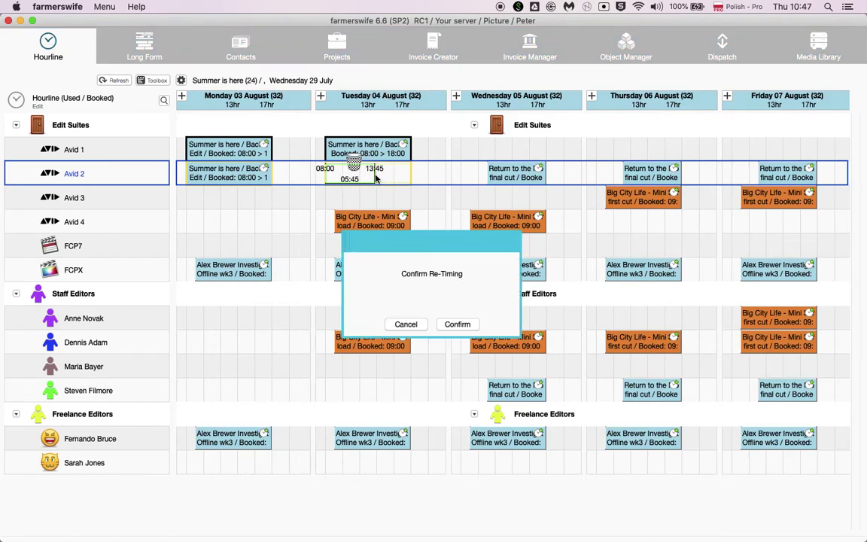
left_click(457, 323)
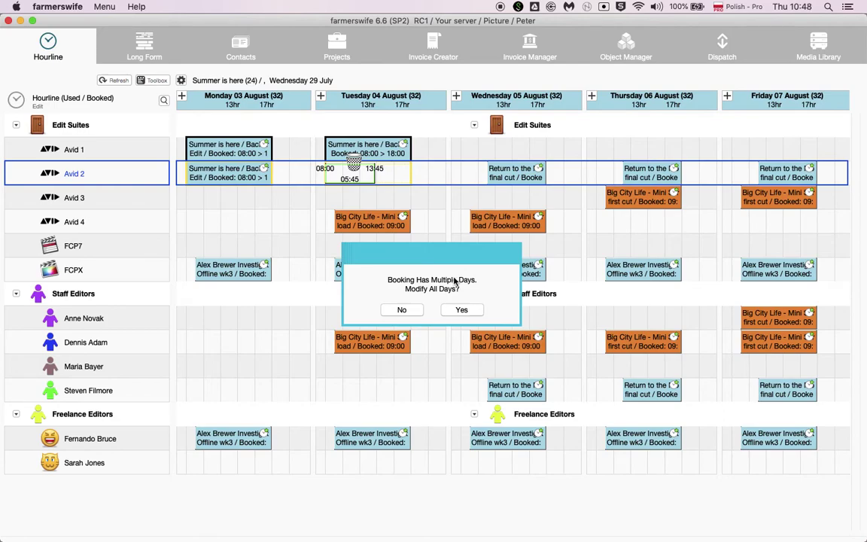
left_click(460, 310)
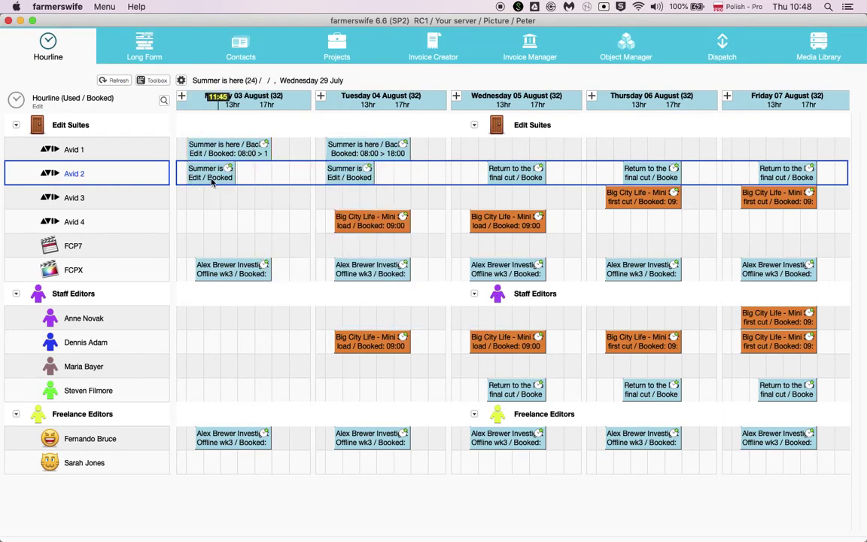
mouse_move(211, 183)
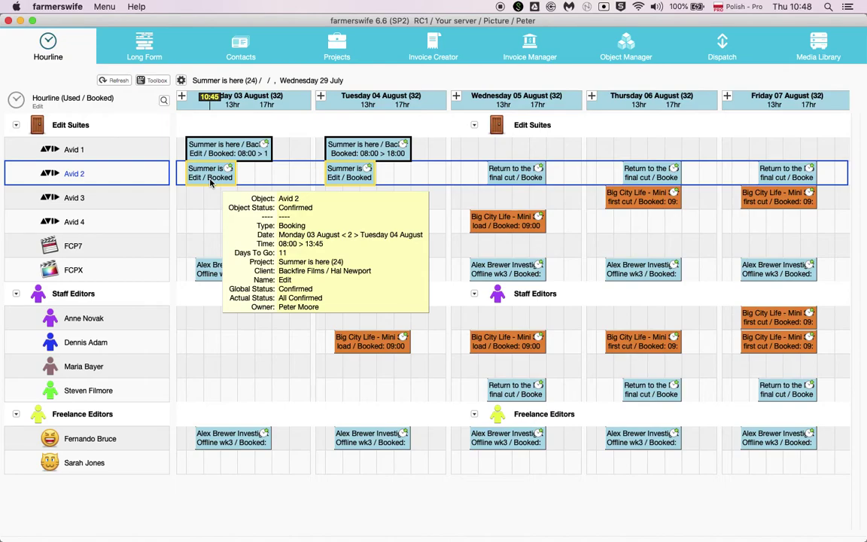
mouse_move(233, 151)
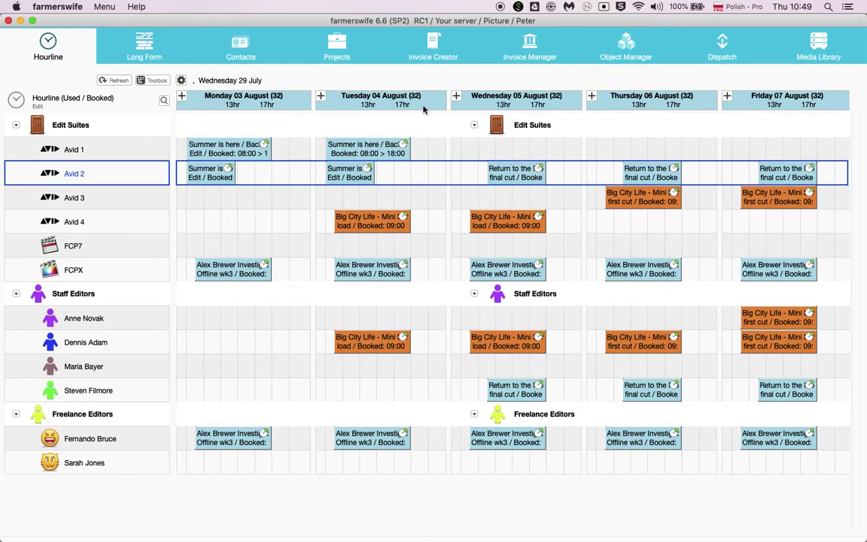
- Book Avid 1 for Summer is here on Wednesday 5 August with the default times, class Offline and activity Editing - Day
left_click(455, 95)
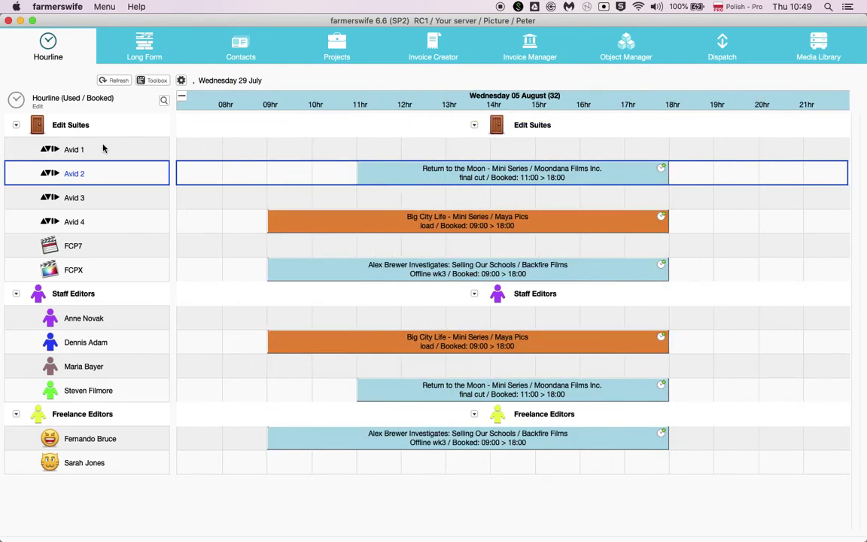
left_click(322, 93)
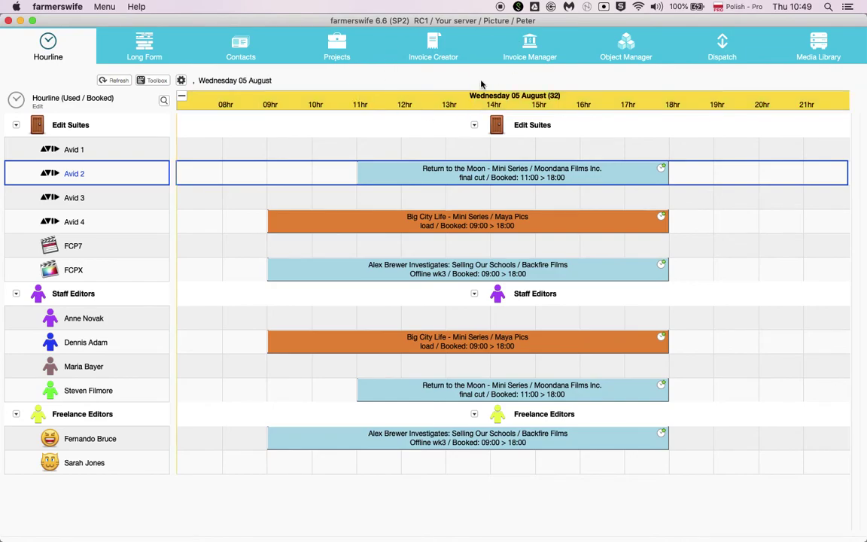
left_click_drag(76, 153, 231, 100)
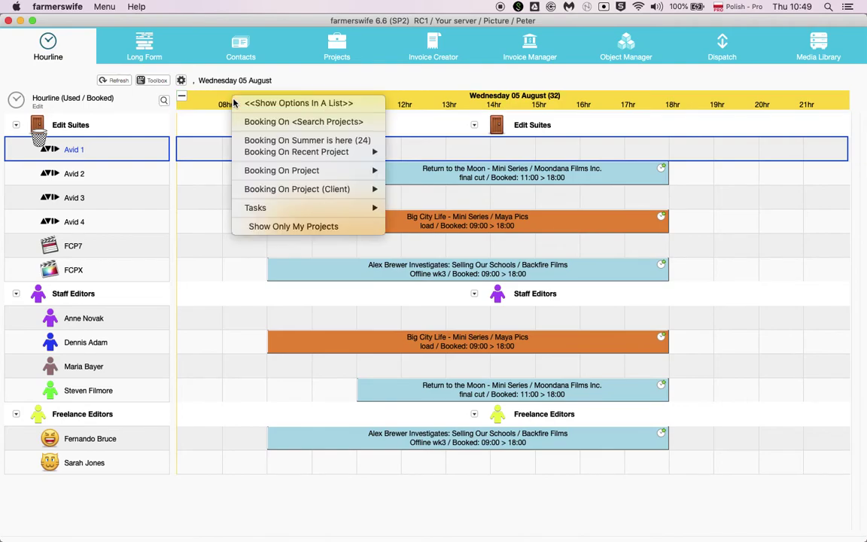
left_click(262, 141)
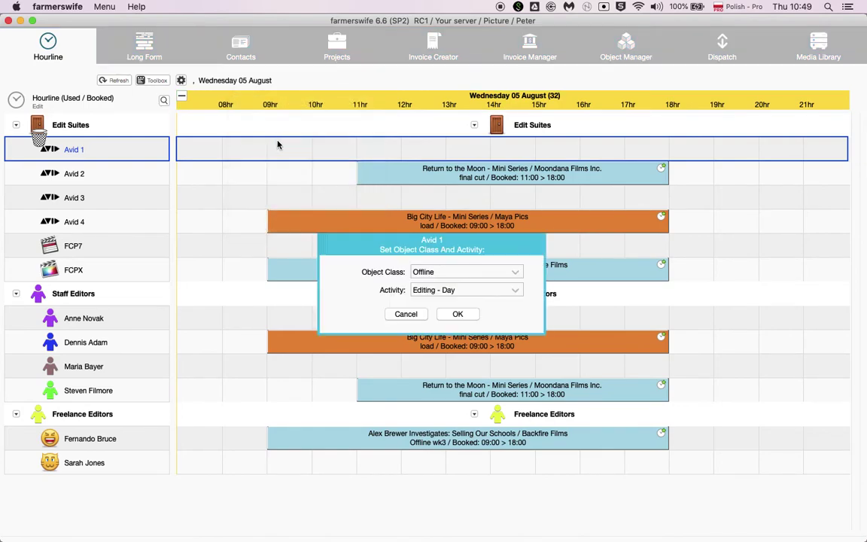
left_click(410, 287)
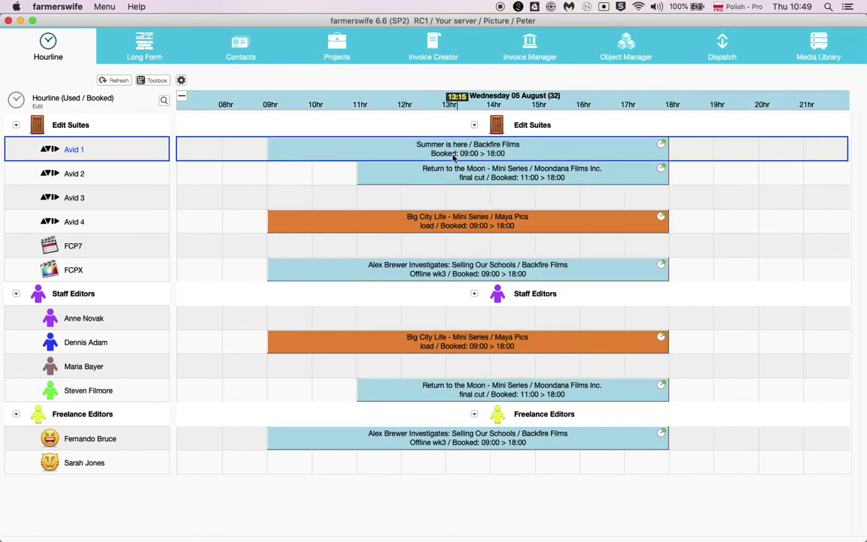
- Examine the default time in and out in the Booking Defaults settings against the Wednesday 5 August booking on Avid 1
mouse_move(465, 159)
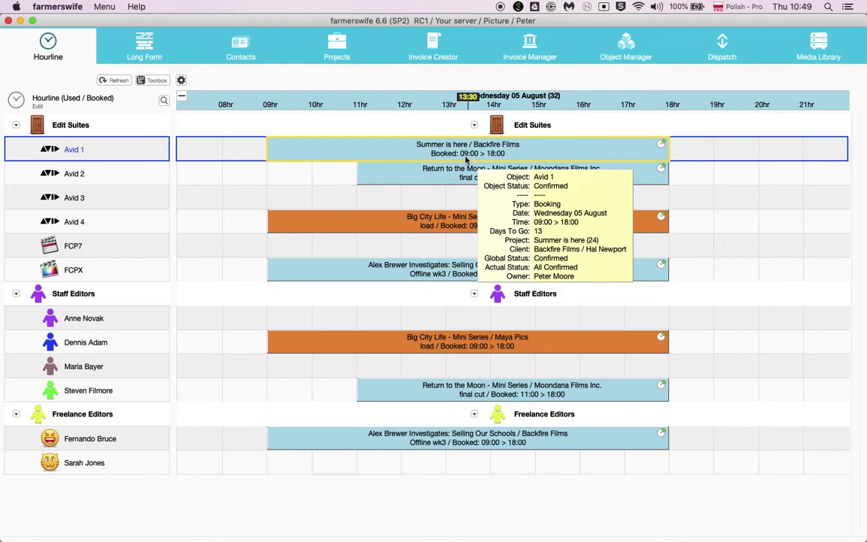
mouse_move(488, 267)
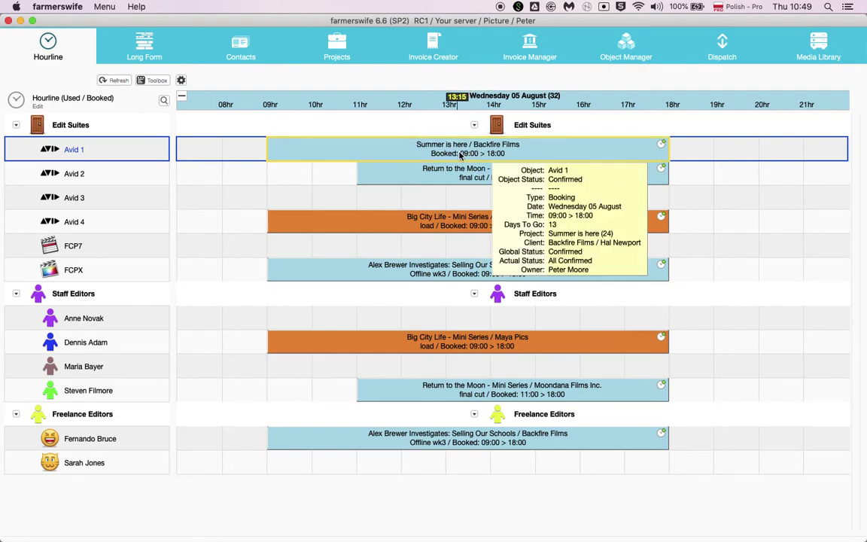
key("super+comma")
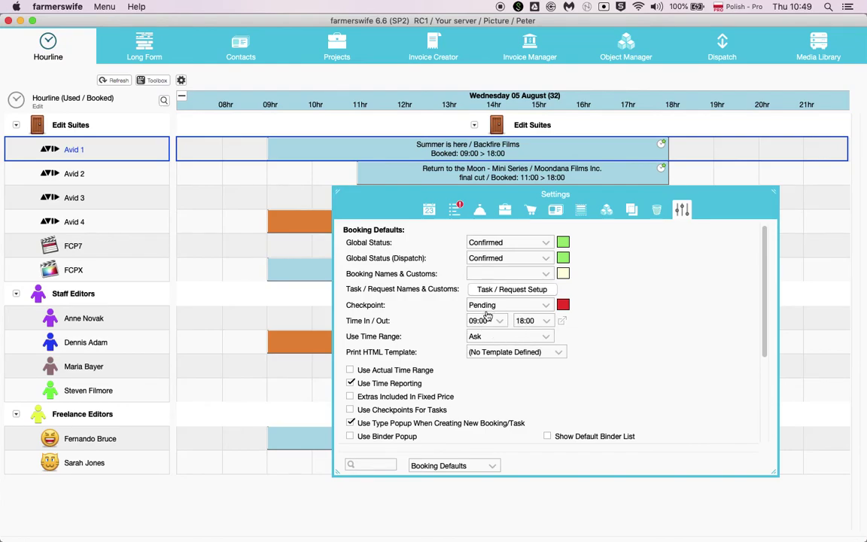
mouse_move(403, 151)
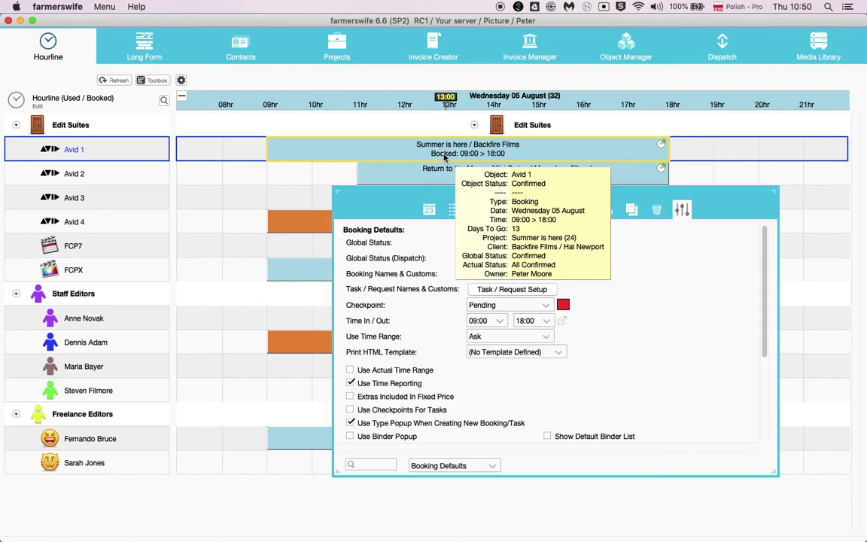
left_click(256, 236)
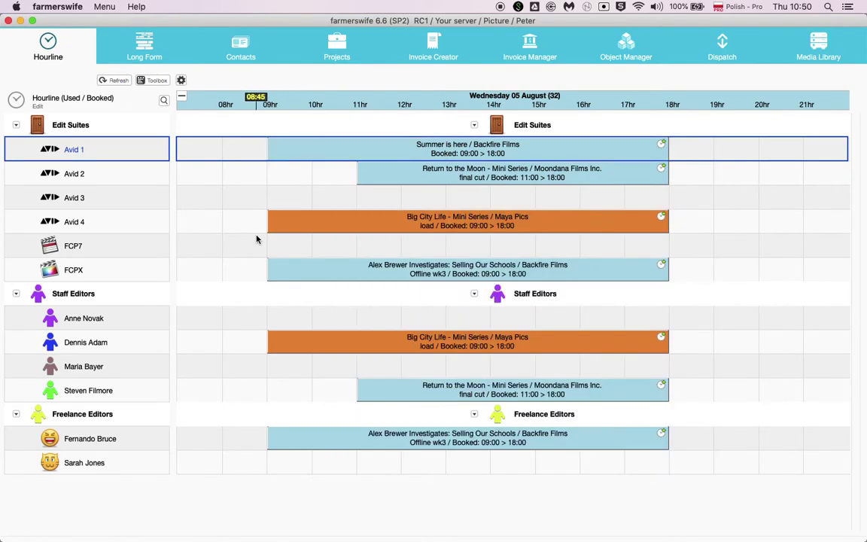
- In Long Form, book FCP7 for Summer is here on all weekdays from Wednesday 1 to Friday 31 July
left_click(143, 48)
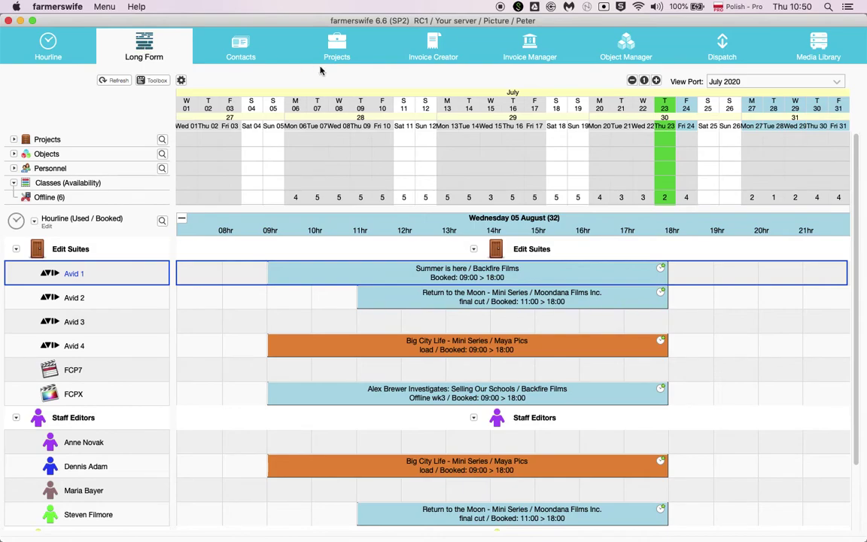
left_click(511, 94)
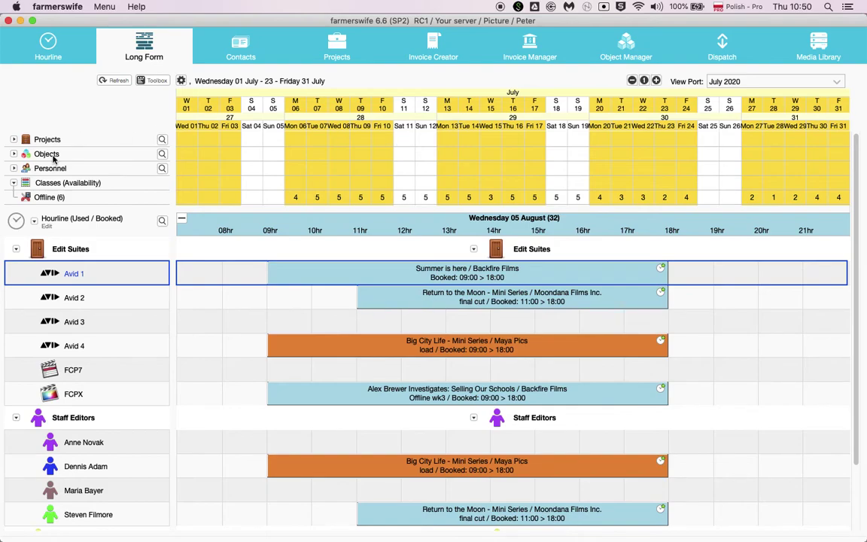
left_click(15, 154)
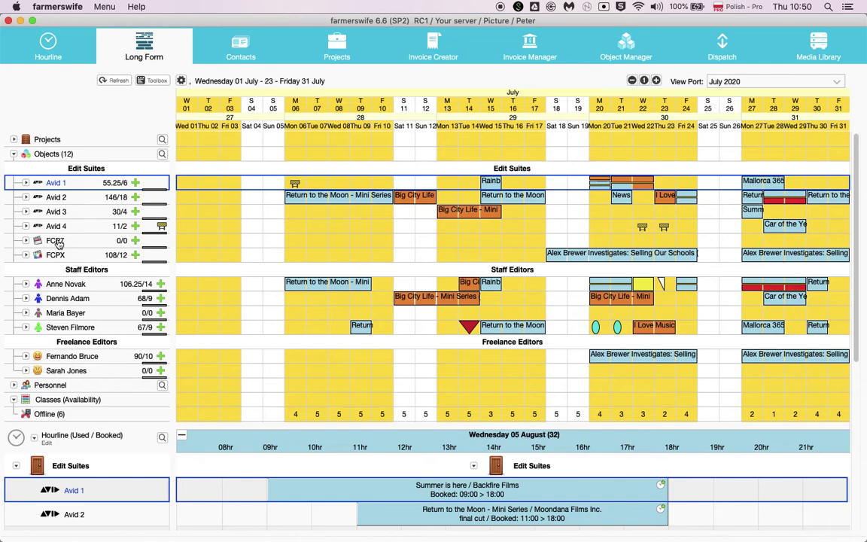
left_click_drag(58, 243, 192, 209)
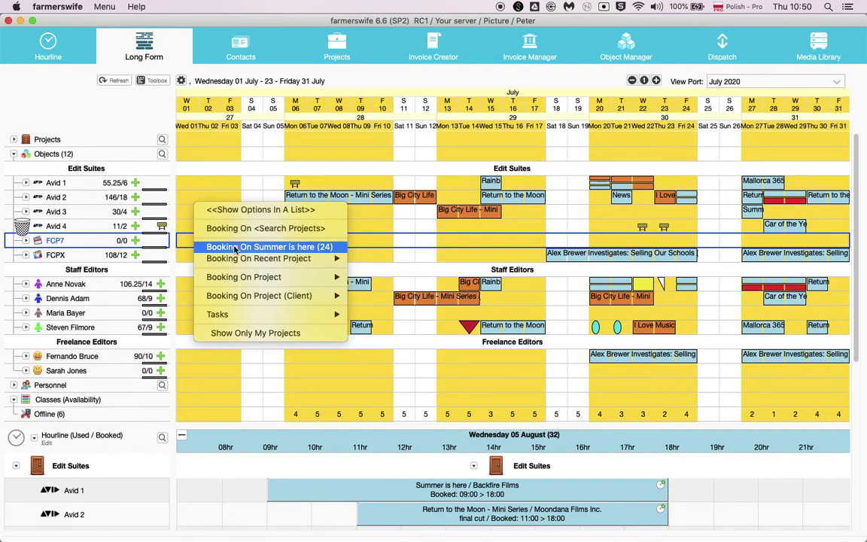
left_click(274, 248)
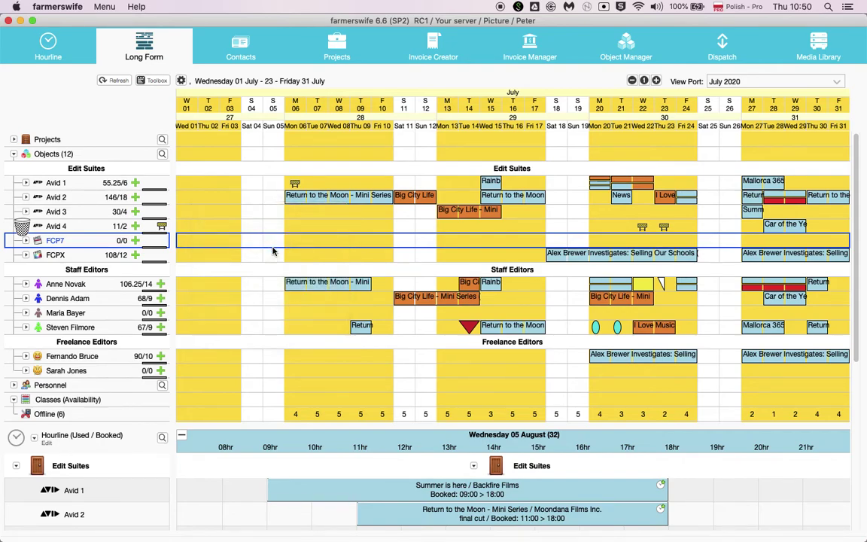
left_click(453, 313)
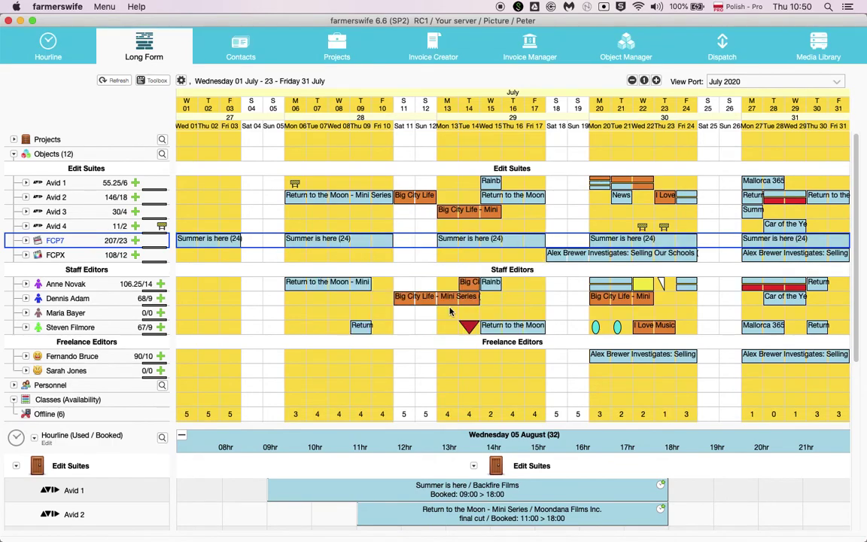
- Open the Summer is here project from the FCP7 July booking and review its list of single-day and multi-day bookings
double_click(360, 241)
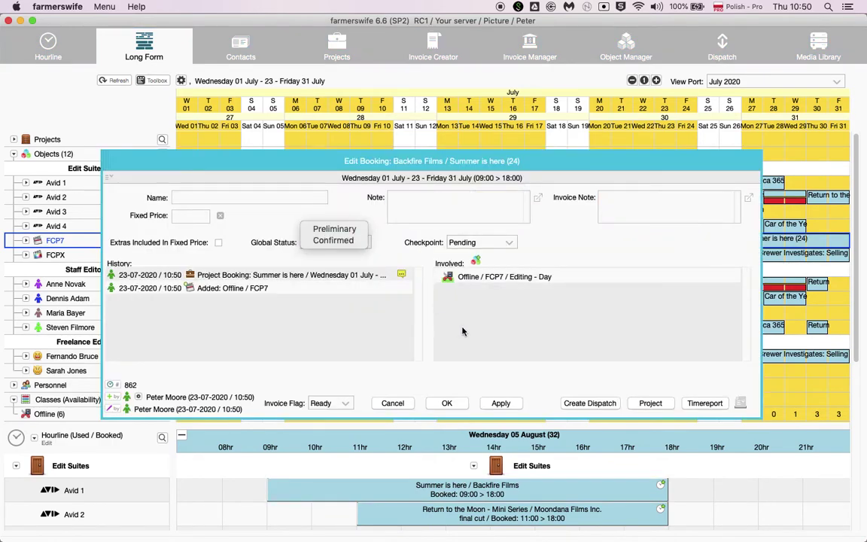
left_click(641, 404)
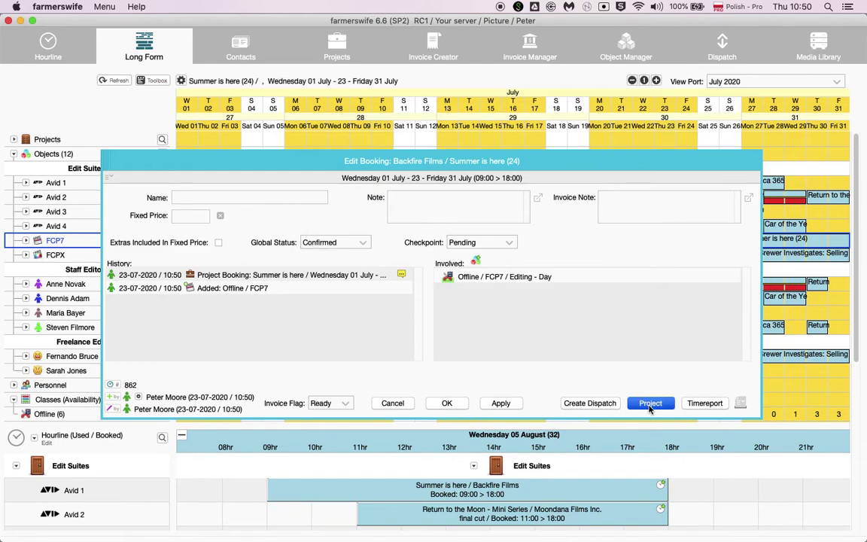
scroll(500, 228, "down", 5)
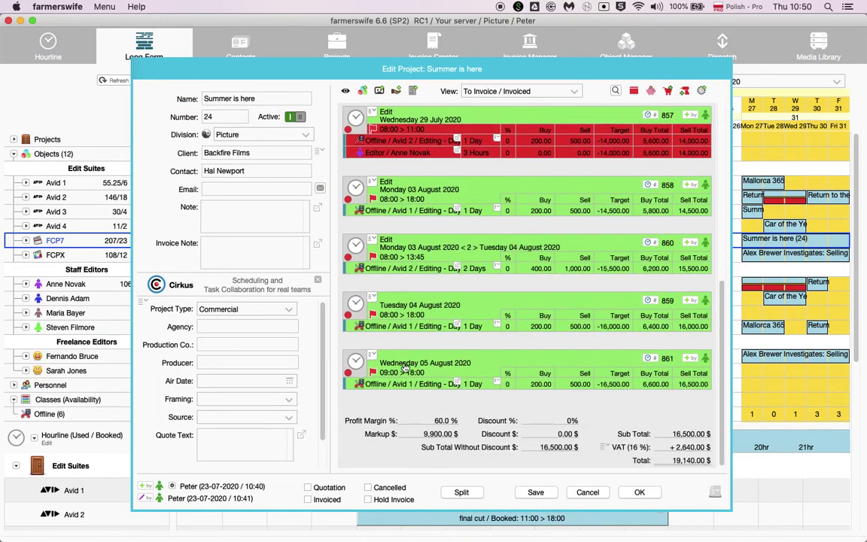
scroll(470, 315, "up", 5)
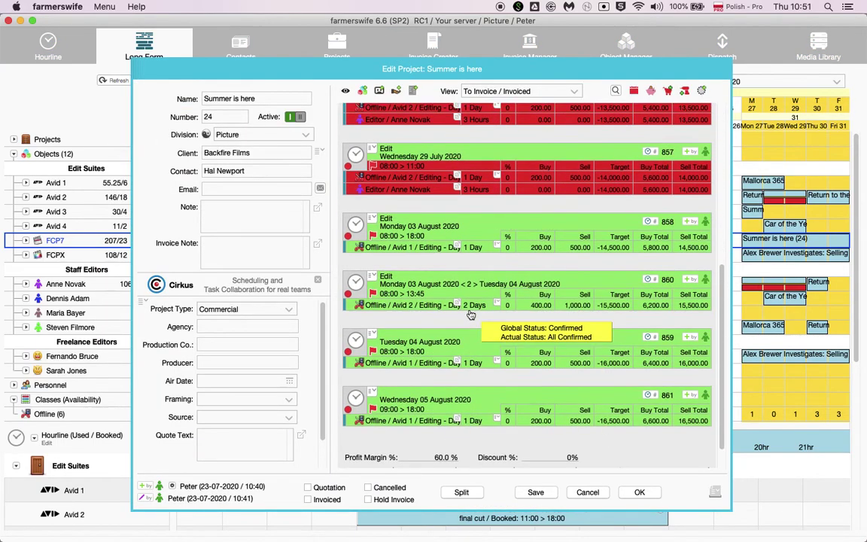
- Review the Summer is here booking list up to the 1–31 July FCP7 entry, and close the project
scroll(470, 314, "up", 3)
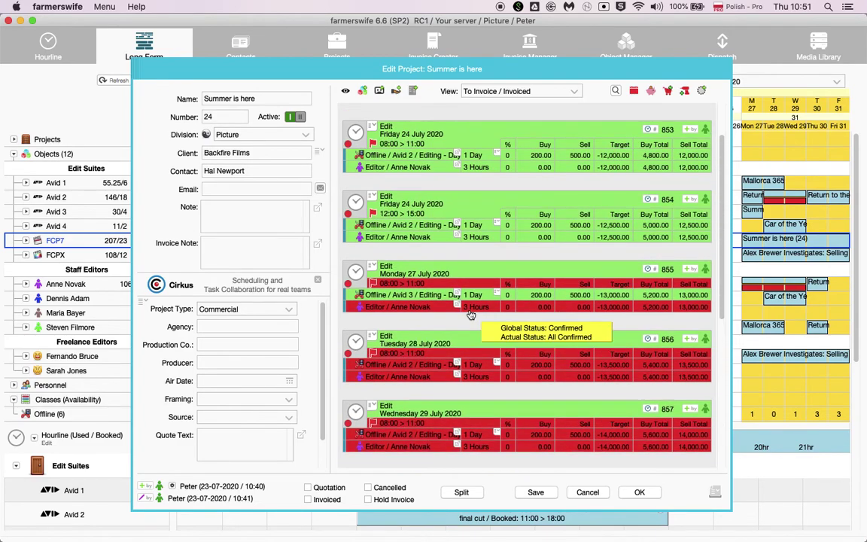
scroll(470, 314, "up", 2)
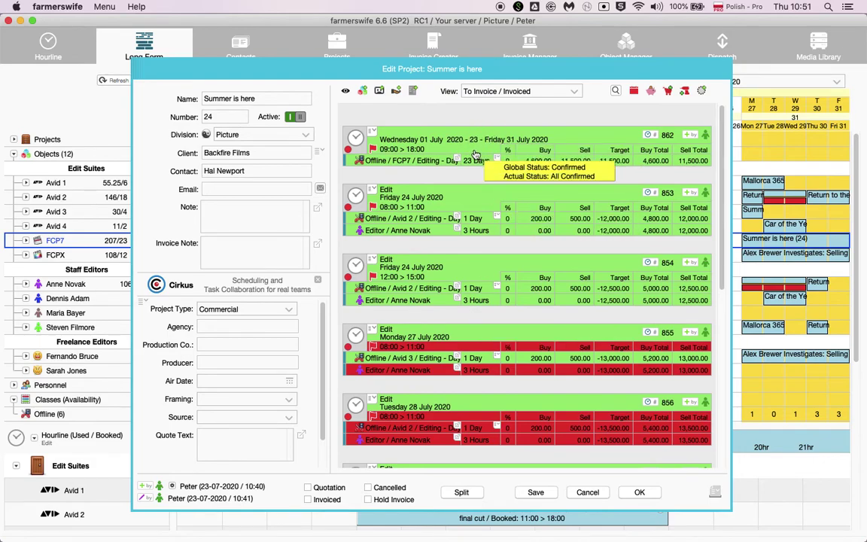
left_click(641, 493)
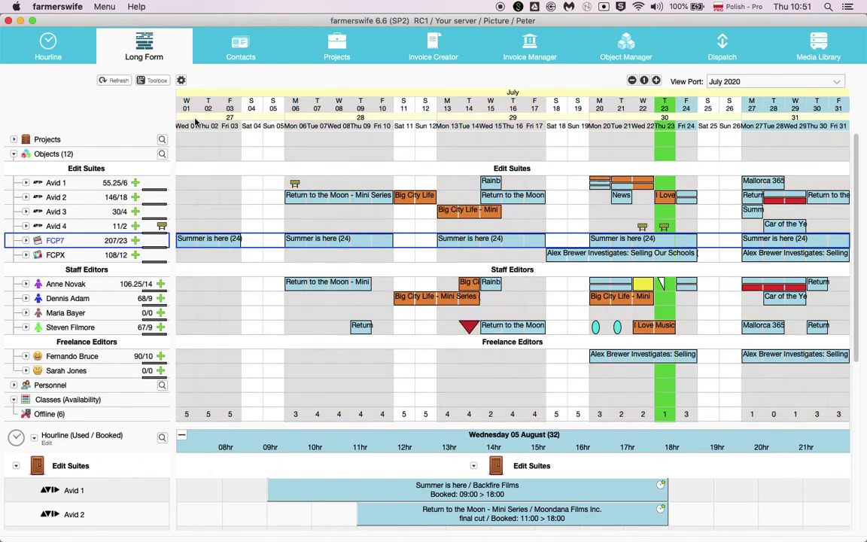
left_click_drag(184, 104, 233, 109)
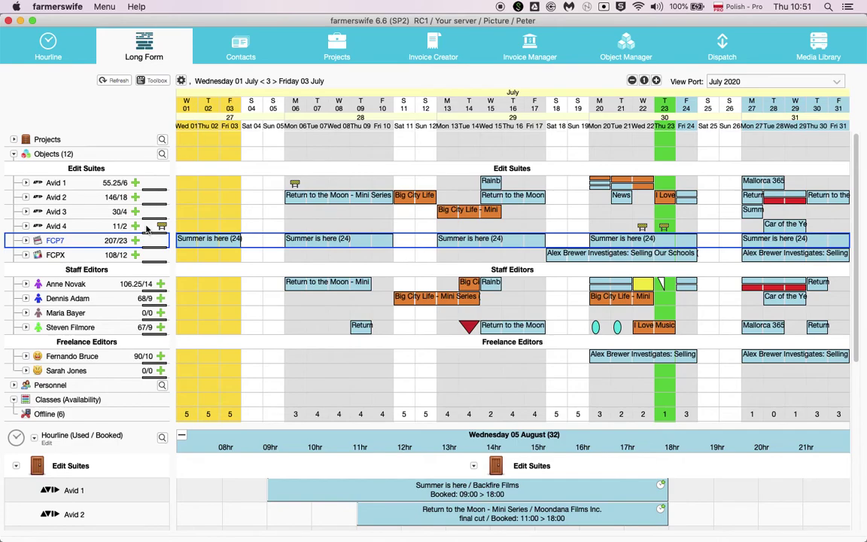
left_click(301, 153)
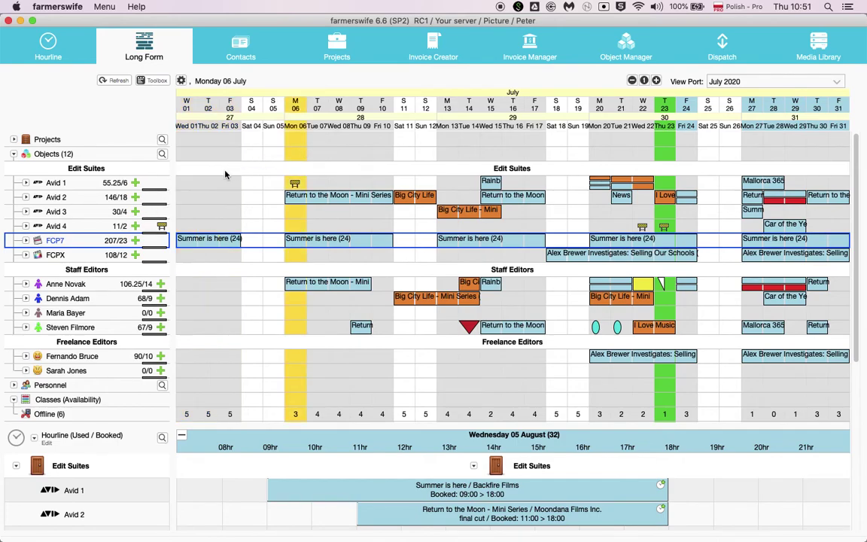
left_click(290, 154)
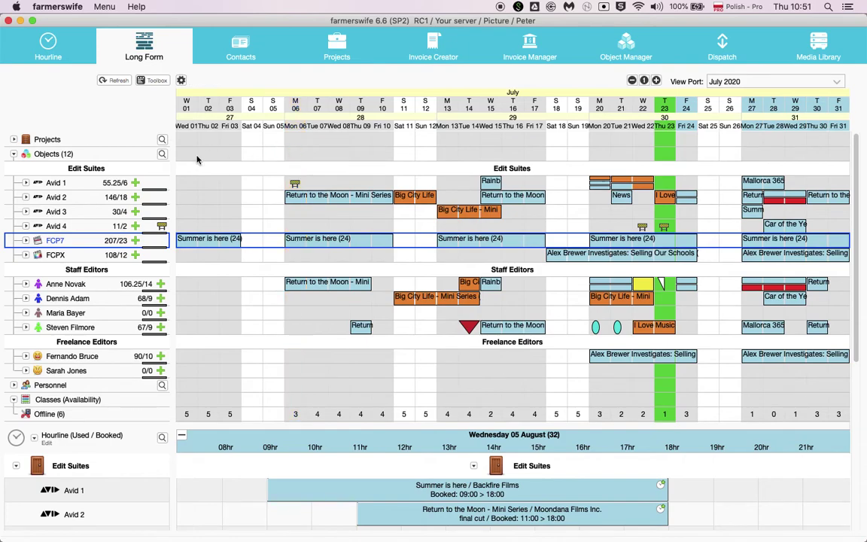
- Book Avid 1 for Summer is here from Wednesday 1 to Friday 3 July 2020, with class Offline and activity Editing - Day
left_click(135, 183)
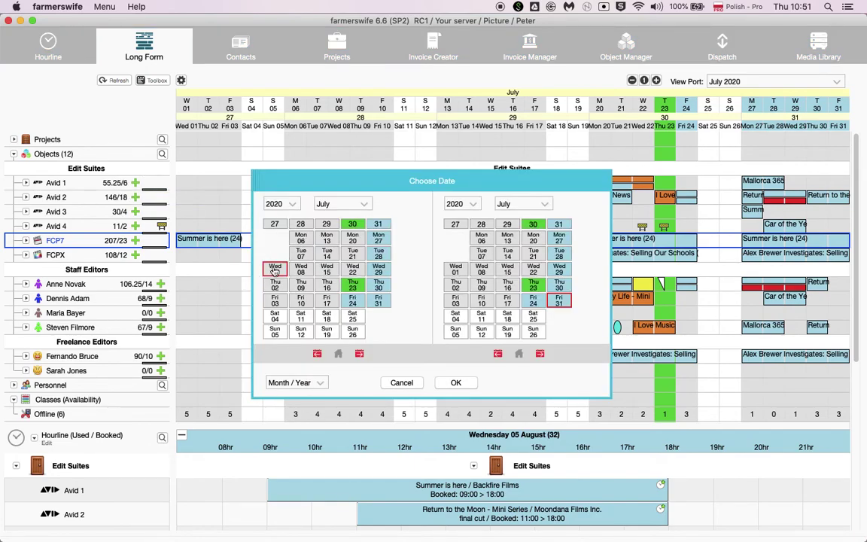
left_click(276, 302)
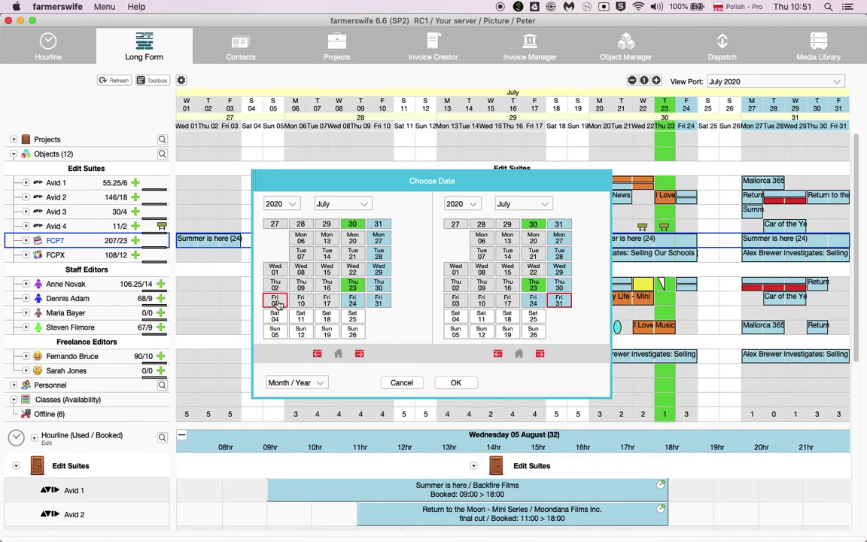
left_click(274, 269)
left_click(456, 301)
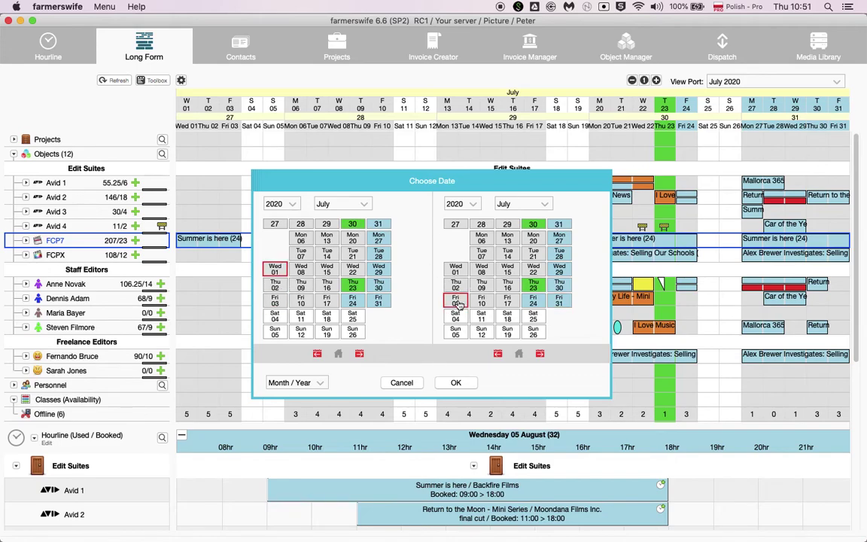
left_click(460, 383)
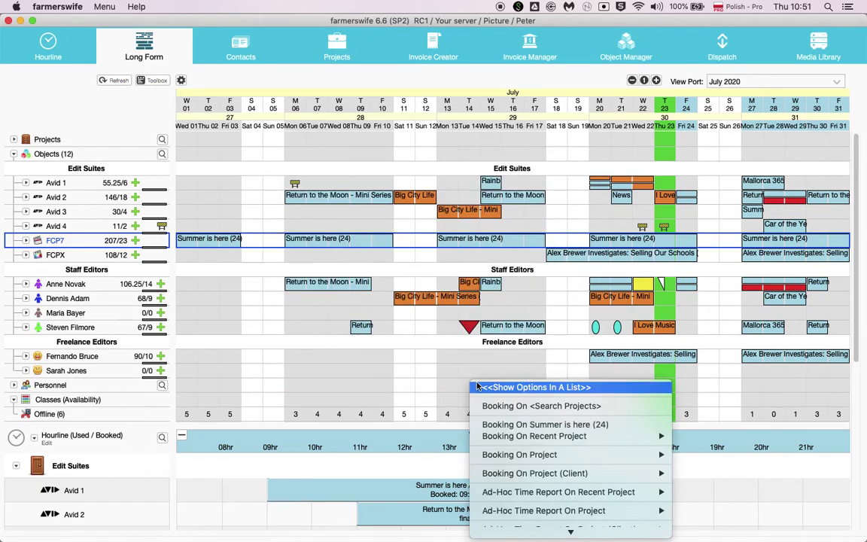
left_click(526, 425)
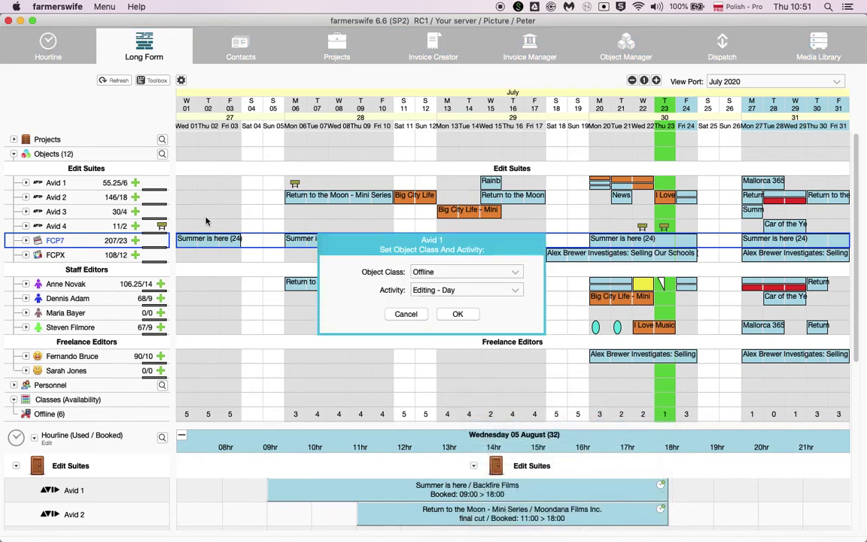
left_click(456, 315)
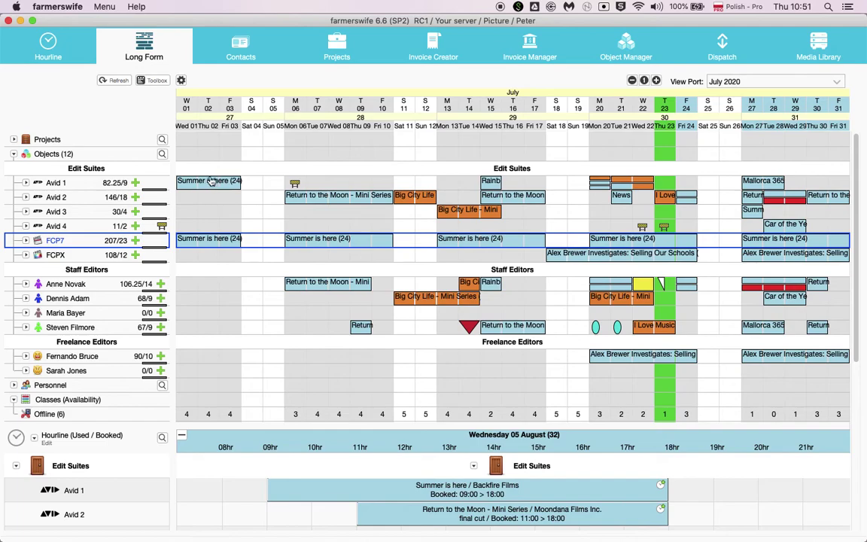
mouse_move(207, 182)
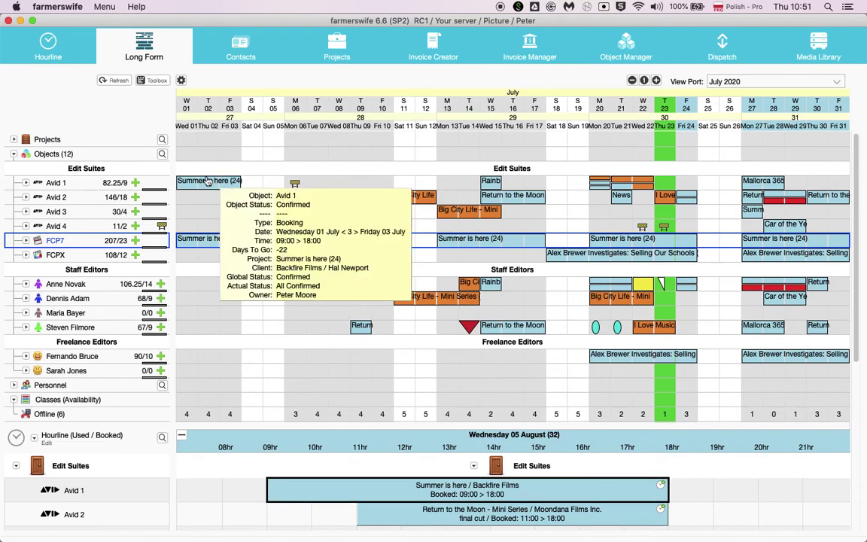
- Collapse the Objects tree and list the project News Planning Example using 'Frameworks' in the Projects tree
left_click(13, 385)
left_click(12, 385)
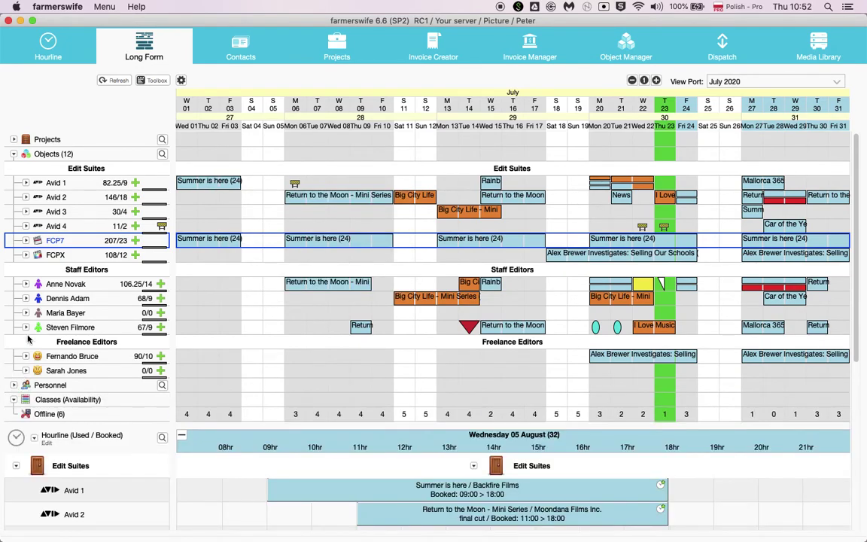
left_click(13, 153)
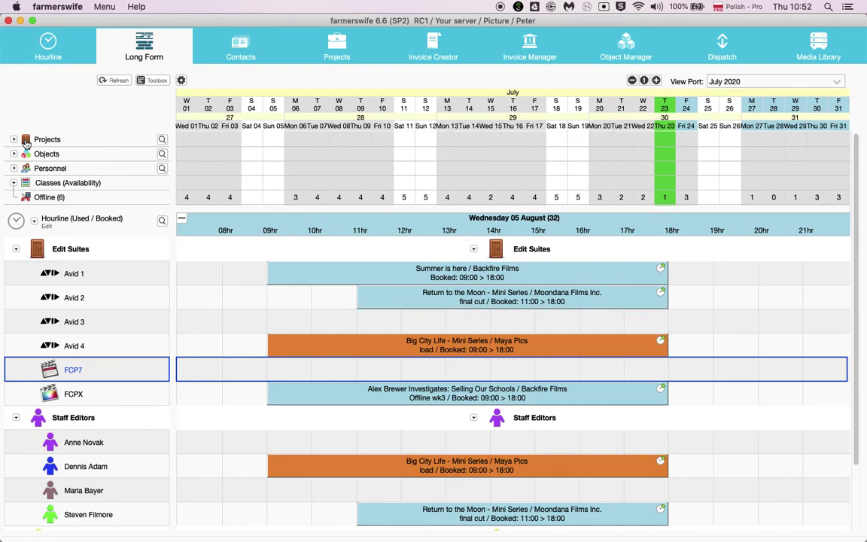
right_click(26, 142)
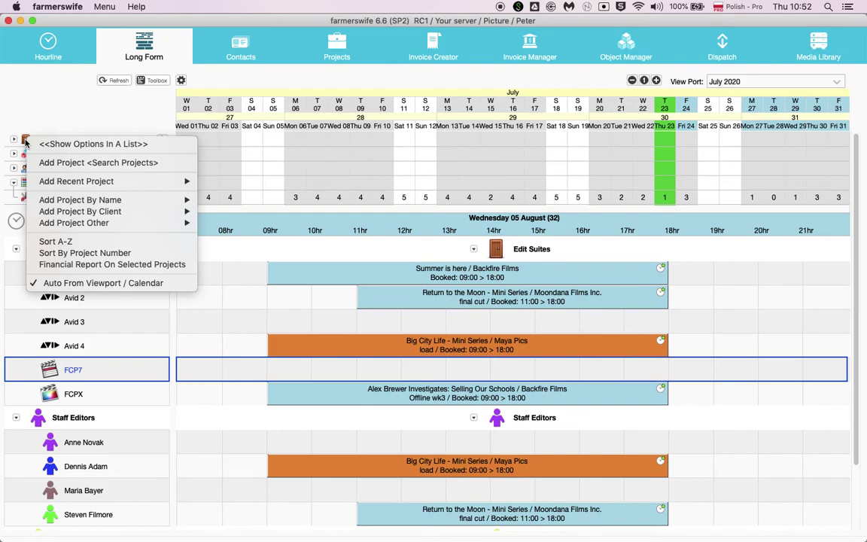
mouse_move(76, 200)
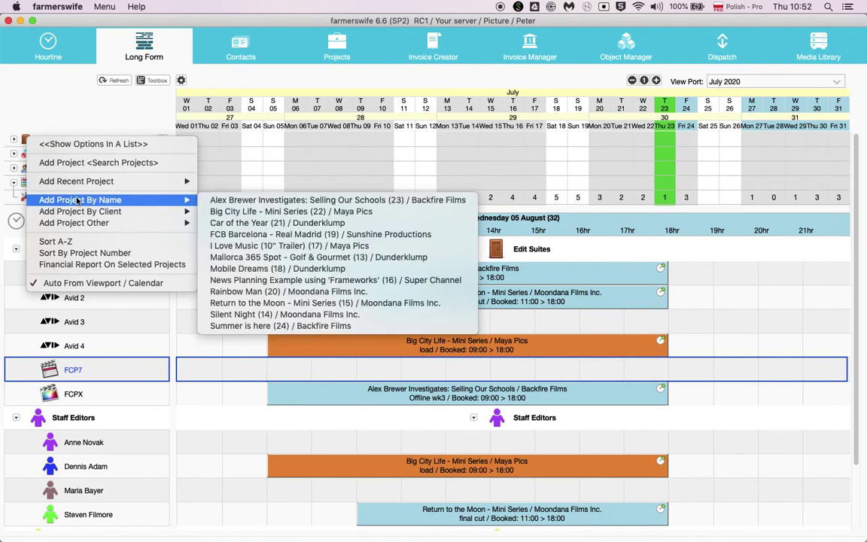
left_click(224, 280)
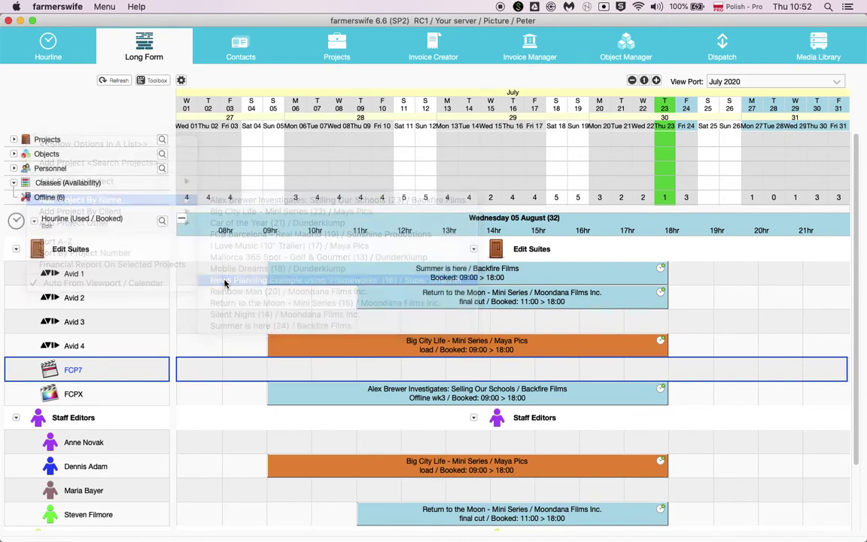
left_click(14, 140)
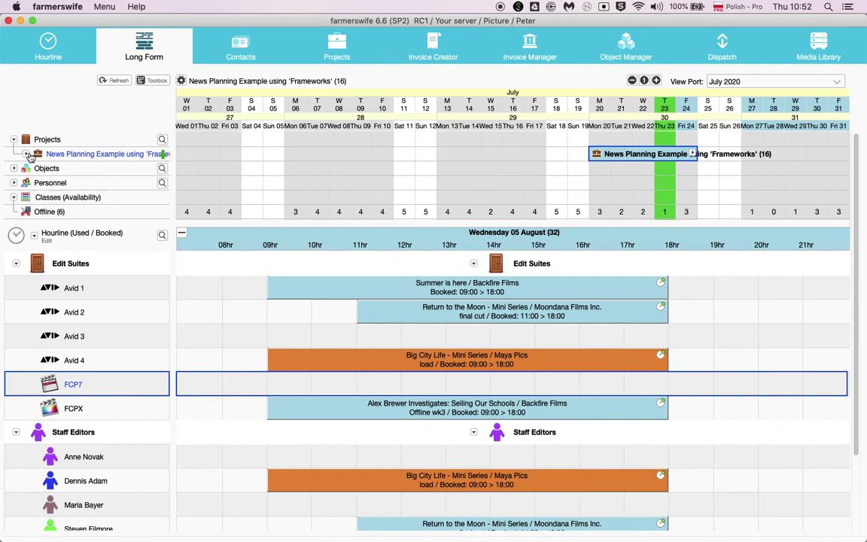
- Expand the News Planning project down to the Morning News frameworks and its Editing subfolder
left_click(25, 154)
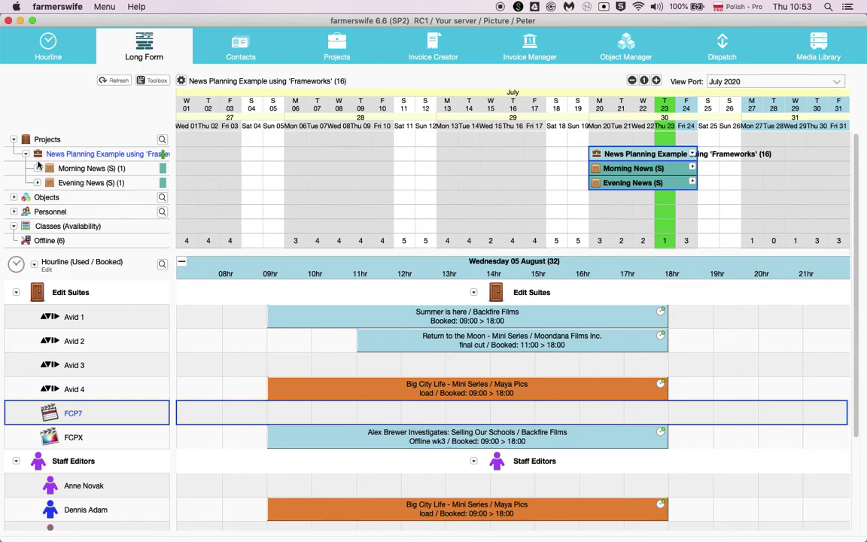
mouse_move(53, 165)
left_click(38, 172)
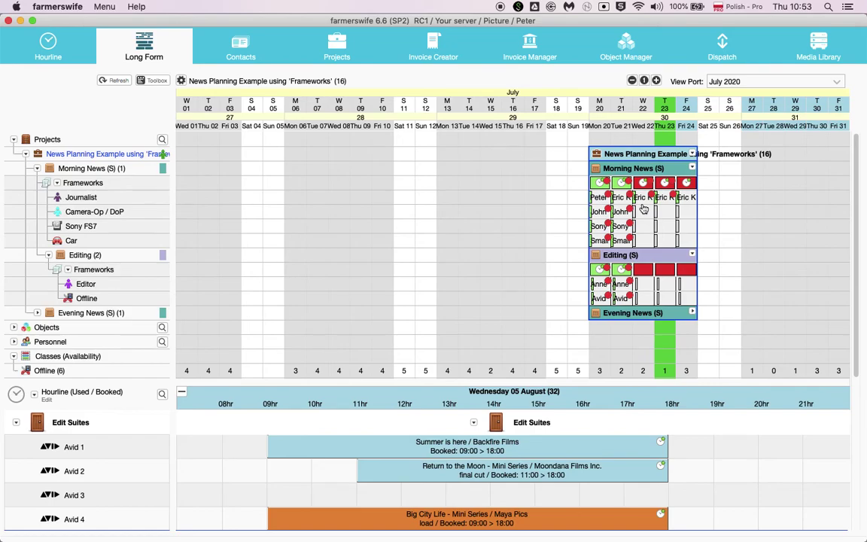
- Examine the Morning News framework rows and the staff available for the Camera-Op / DoP slot on Thursday 23 July
left_click(81, 198)
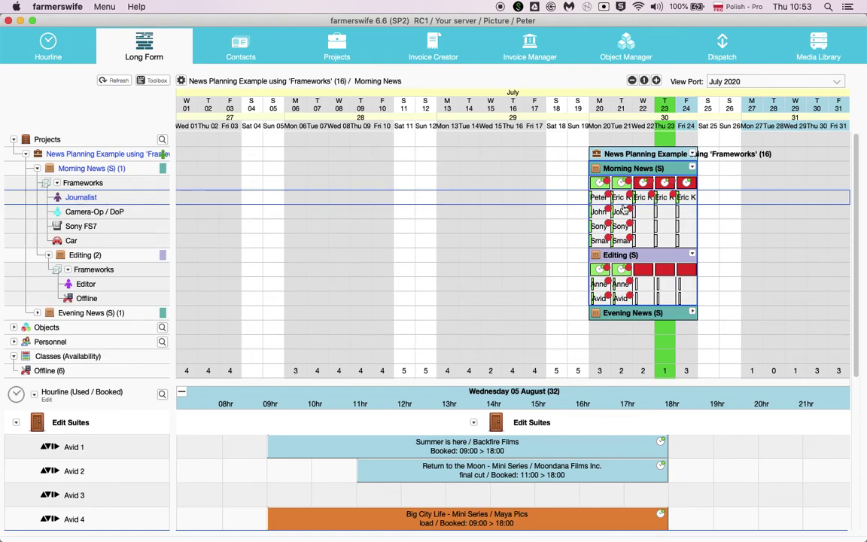
mouse_move(613, 218)
left_click(83, 225)
left_click(71, 242)
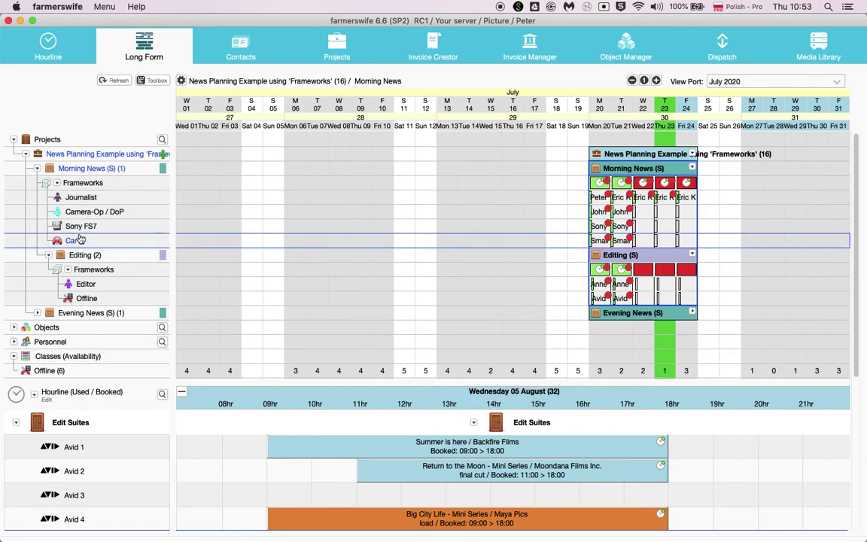
right_click(655, 214)
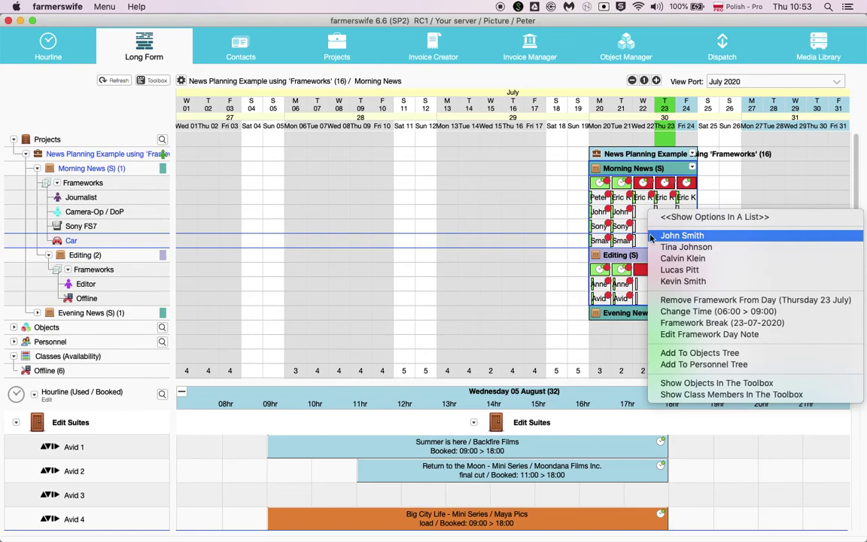
left_click(672, 240)
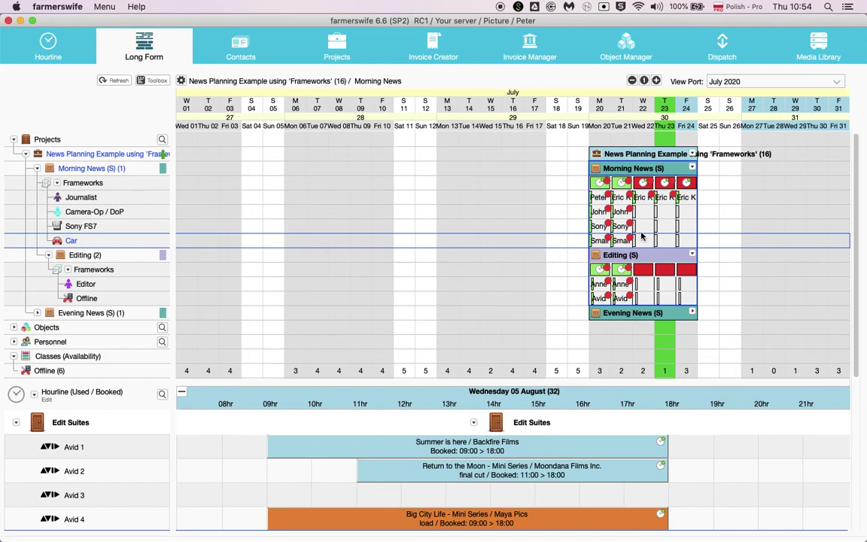
- Review the list of saved Booking Templates, including the News Planning morning and evening examples
key("super+comma")
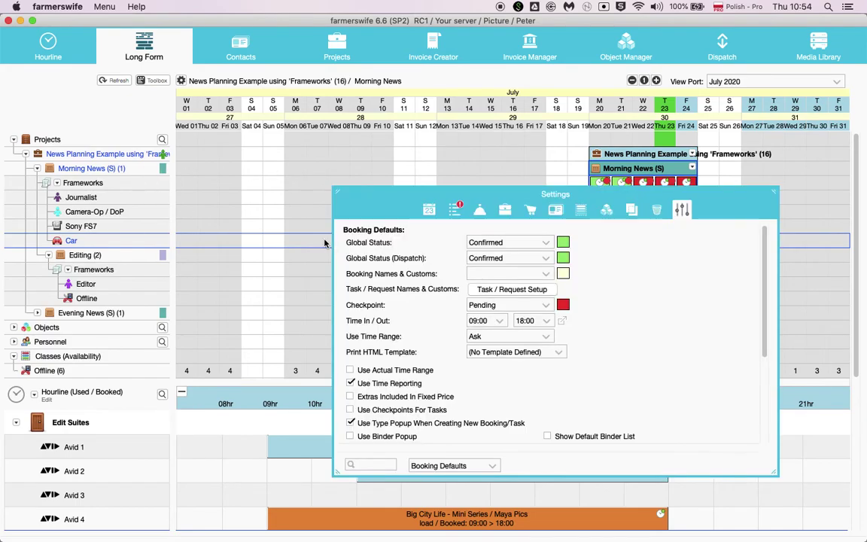
left_click(631, 210)
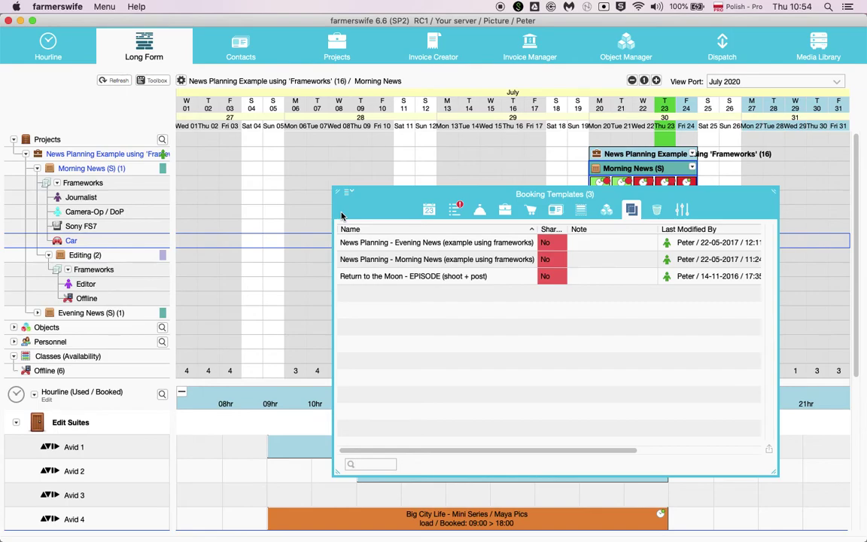
key("Escape")
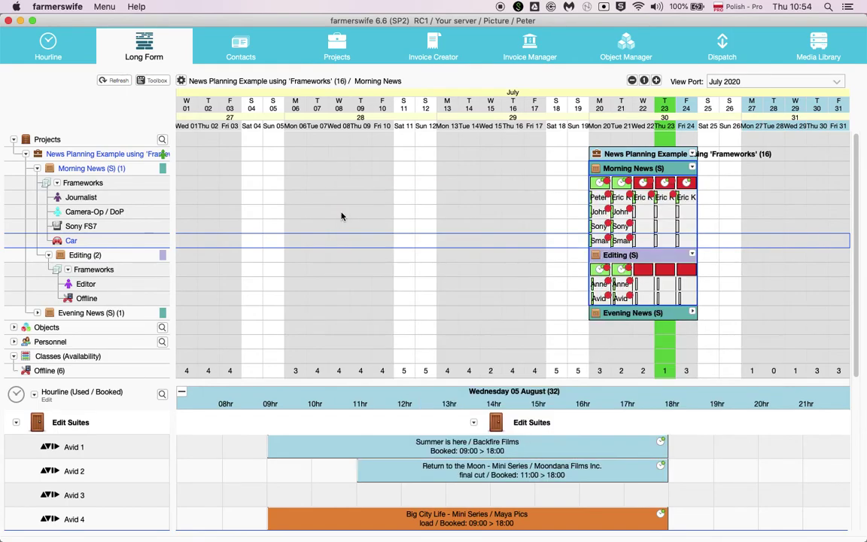
- Remove the News Planning Example project from the Projects tree
right_click(26, 142)
left_click(26, 143)
left_click(43, 150)
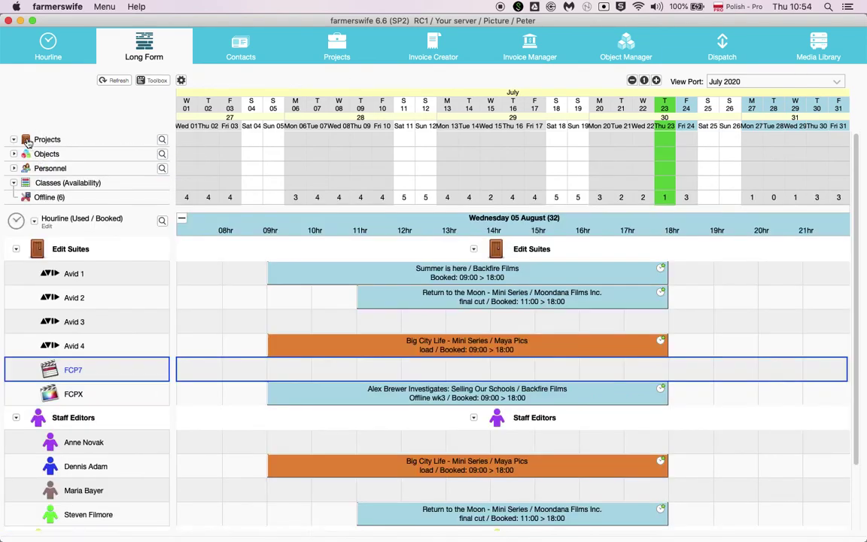
- Add the project I Love Music (10" Trailer) to the Projects tree by name and expand its bookings
right_click(27, 140)
mouse_move(85, 210)
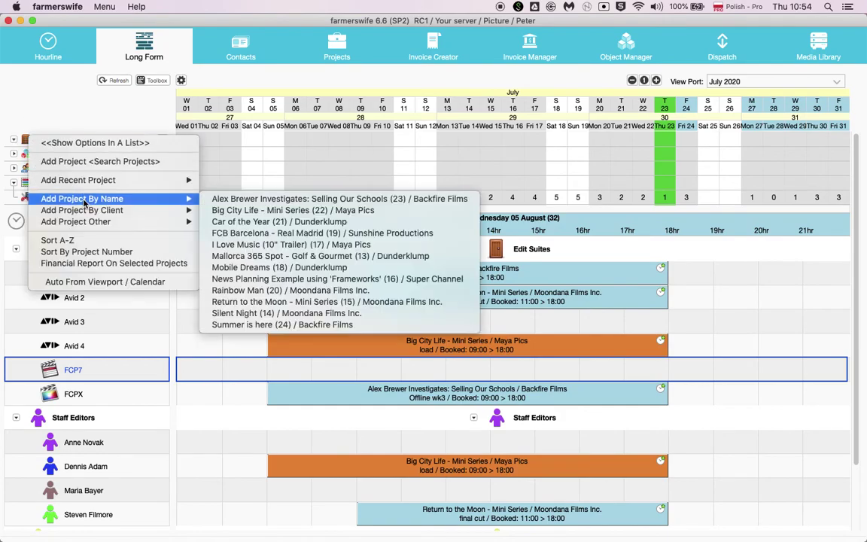
left_click(226, 245)
left_click(26, 154)
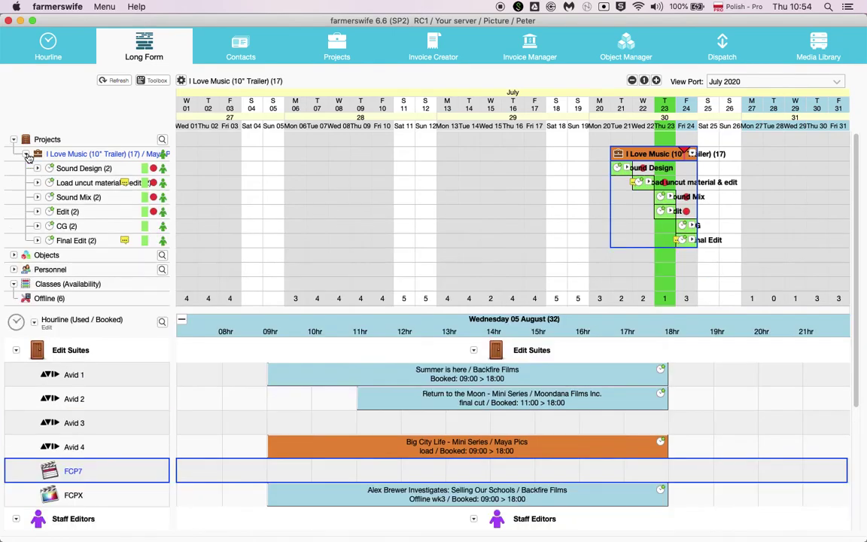
- Select the Sound Mix, Edit, CG and Final Edit bookings together under the I Love Music (10" Trailer) project
left_click(71, 169)
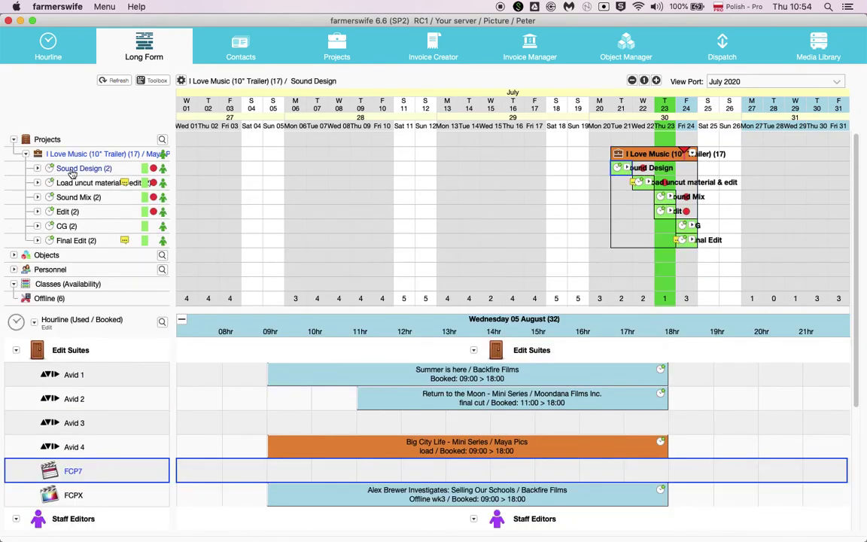
left_click(76, 240, "shift")
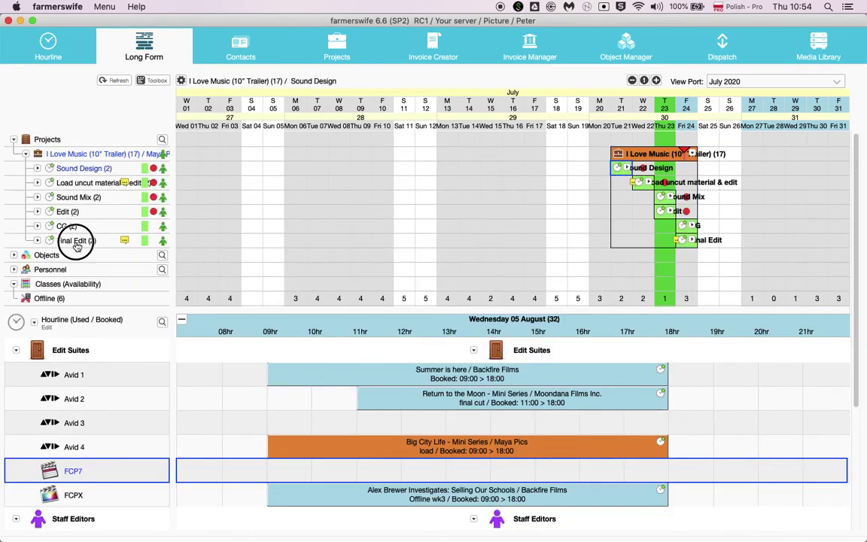
left_click(75, 172)
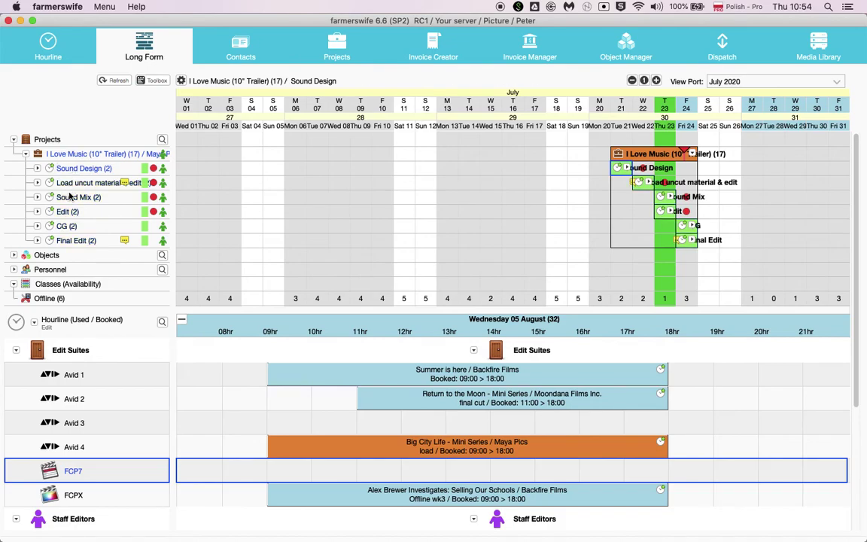
left_click(70, 198)
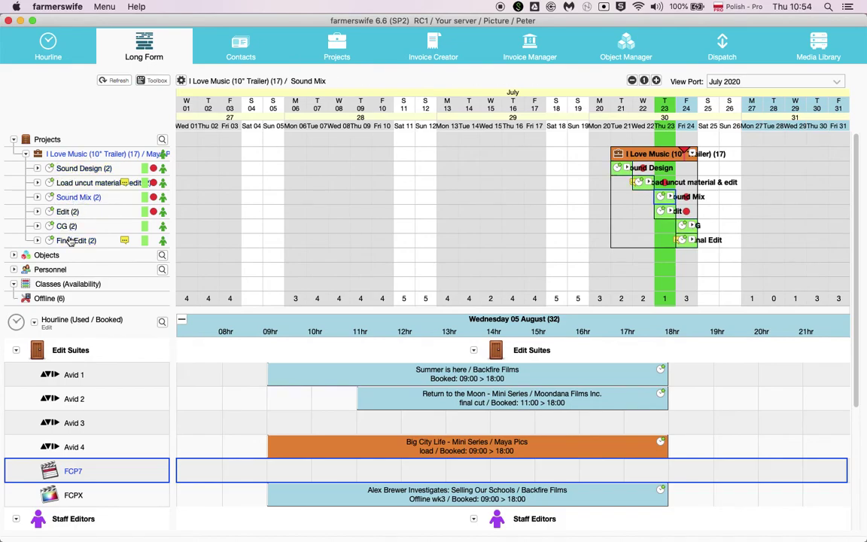
left_click(68, 213, "super")
left_click(67, 227, "super")
left_click(69, 241, "super")
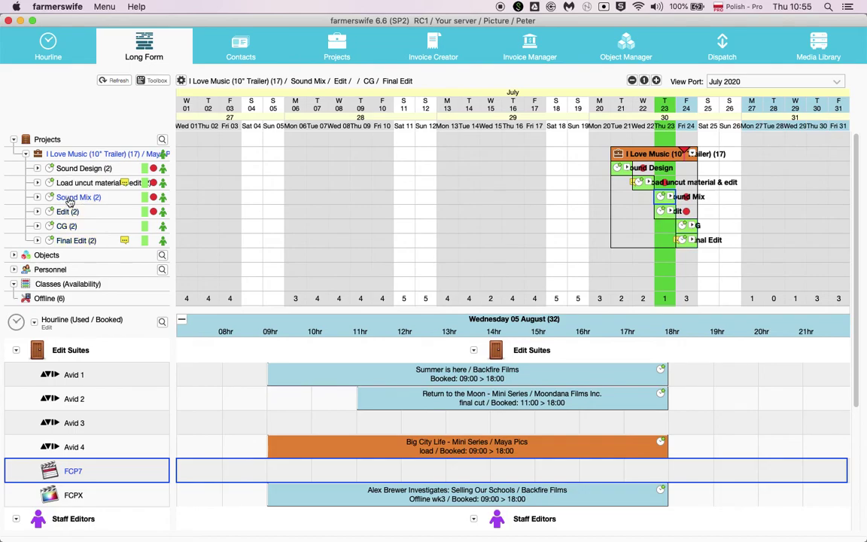
left_click(67, 200)
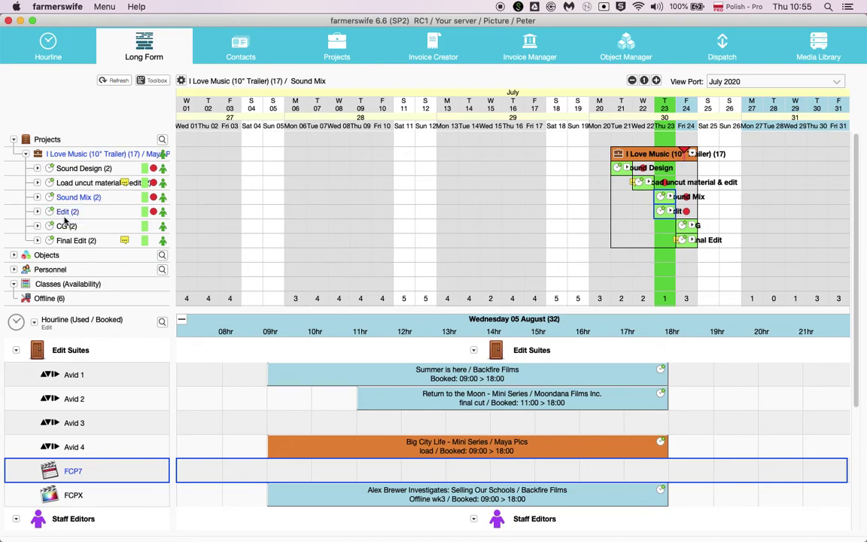
left_click(65, 212, "shift")
left_click(65, 228, "shift")
left_click(72, 239, "shift")
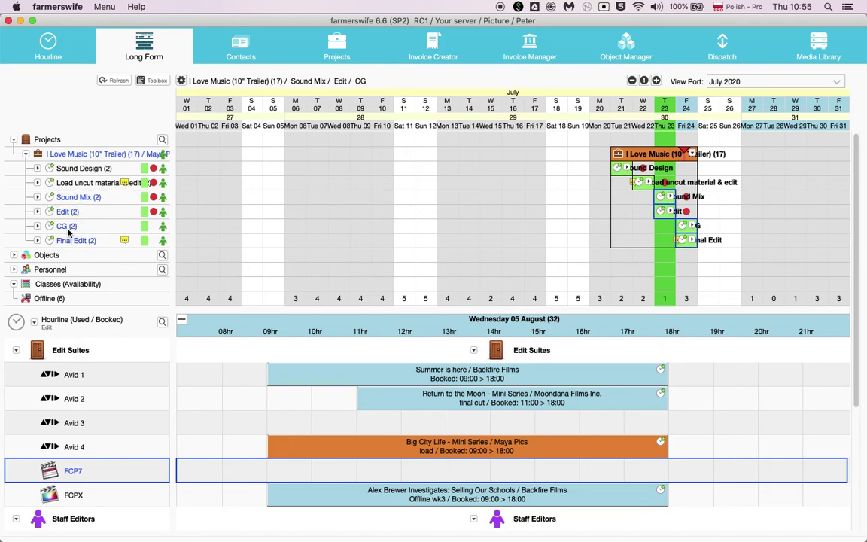
- Reschedule all six I Love Music bookings, from Sound Design through Final Edit, together to 6–8 July and accept the booking conflict
left_click(69, 170)
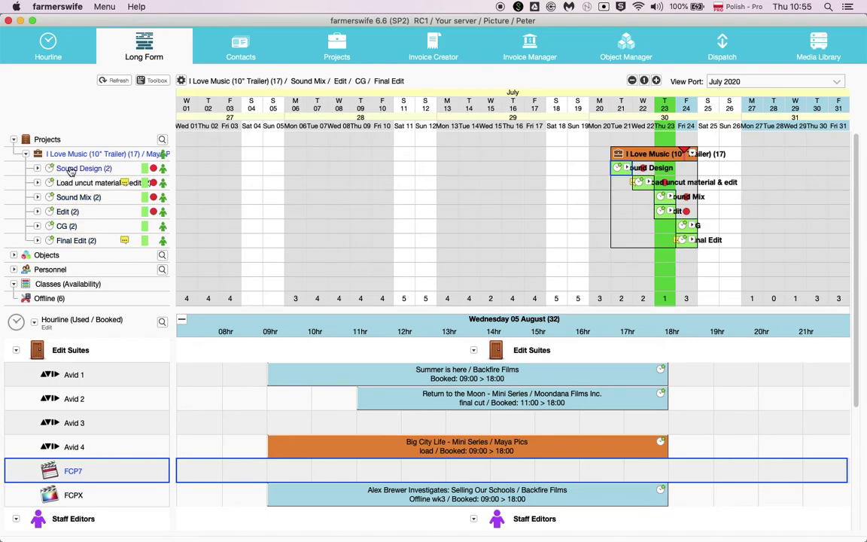
left_click(75, 242, "shift")
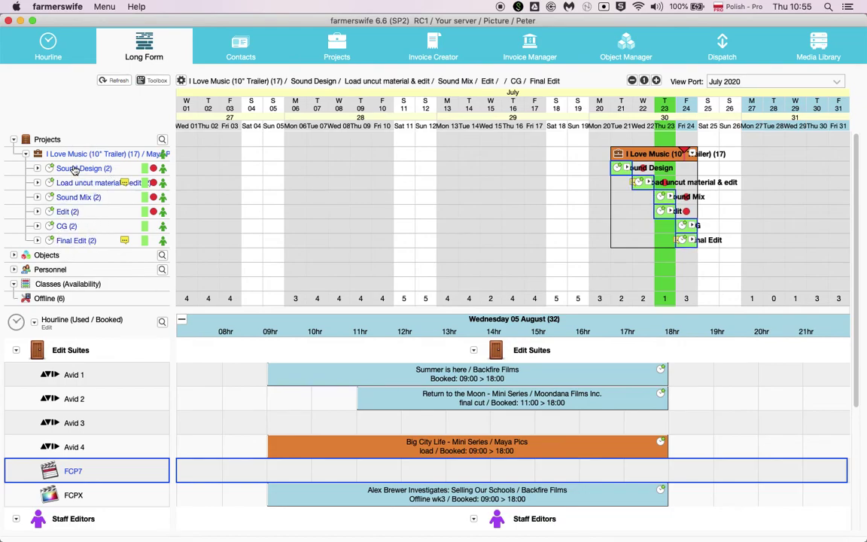
left_click_drag(72, 168, 268, 108)
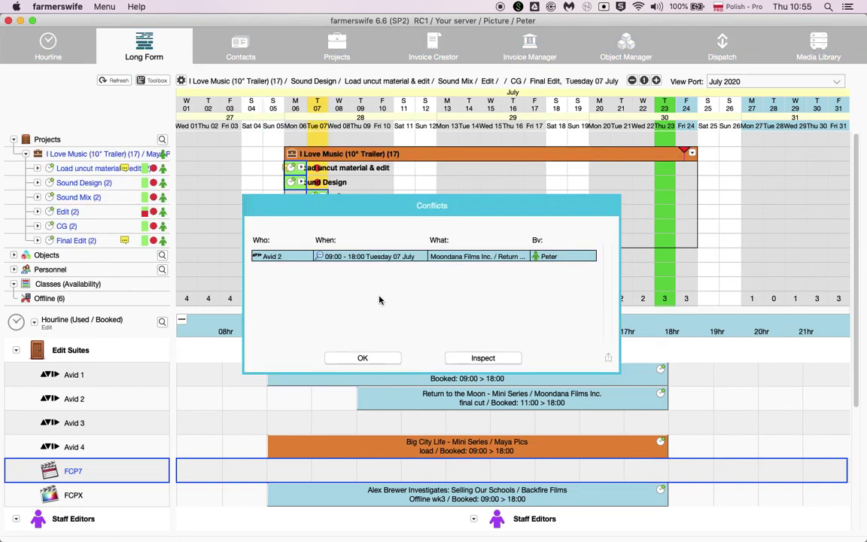
left_click(375, 356)
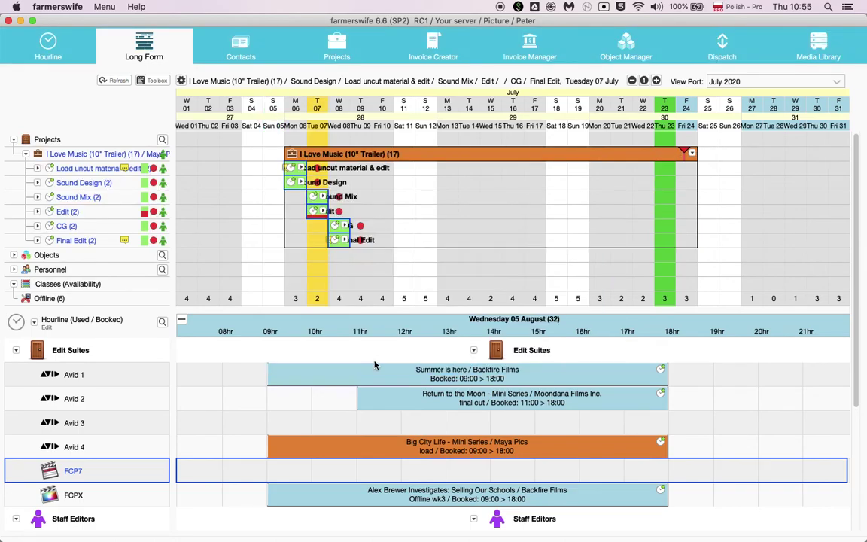
- Collapse the I Love Music project, expand the Objects rows and start multi-selecting bookings there
left_click(27, 155)
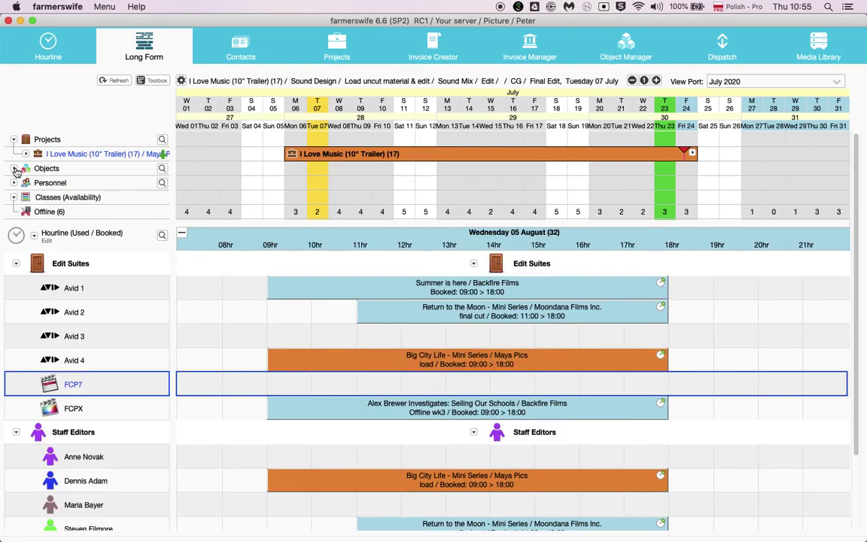
left_click(14, 169)
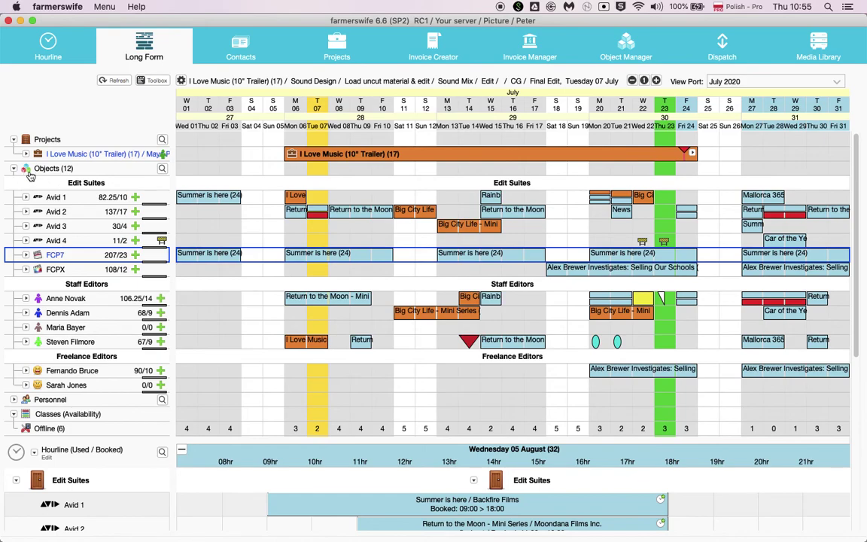
right_click(26, 172)
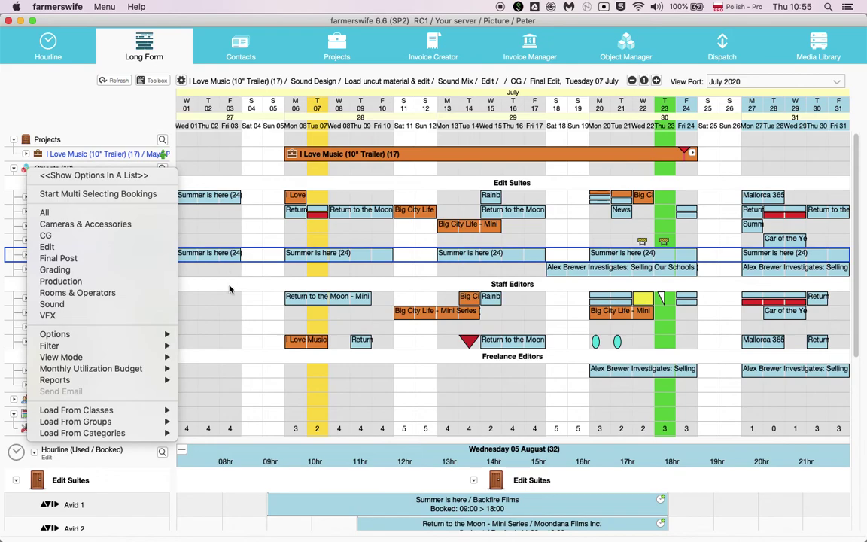
left_click(207, 257)
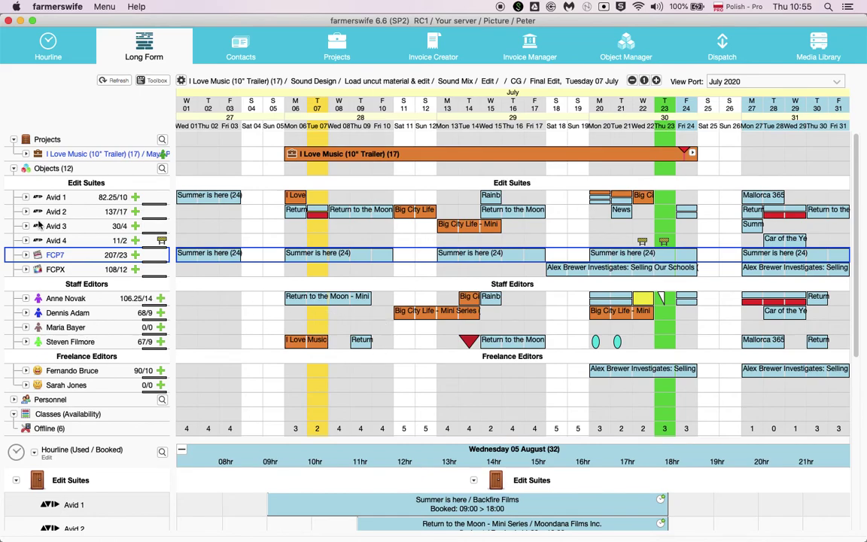
right_click(25, 171)
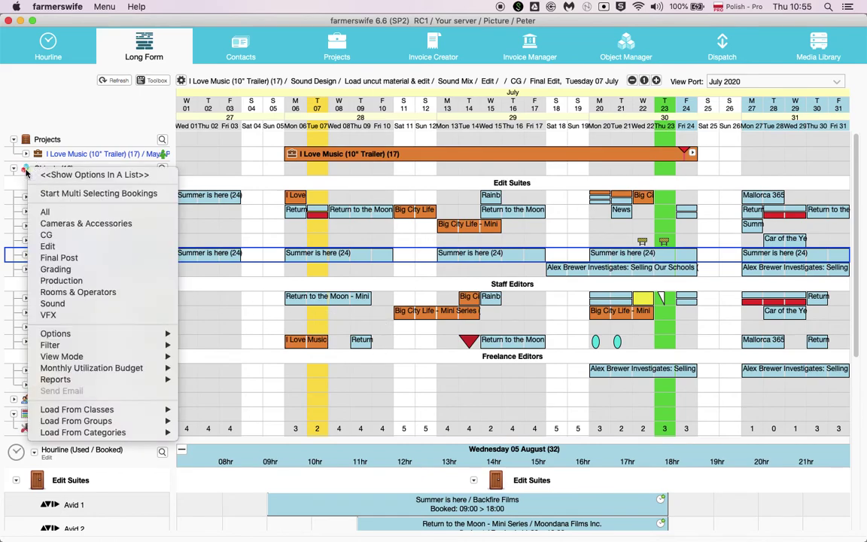
left_click(69, 195)
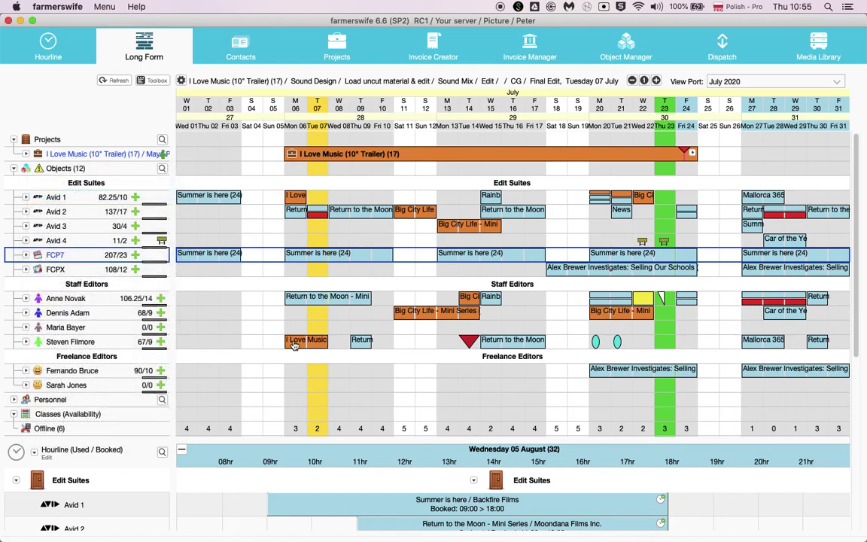
- Replace the last staff editor with the unbooked one above on the I Love Music and Return to the Moon bookings between 6 and 17 July
left_click(320, 342)
left_click(362, 340)
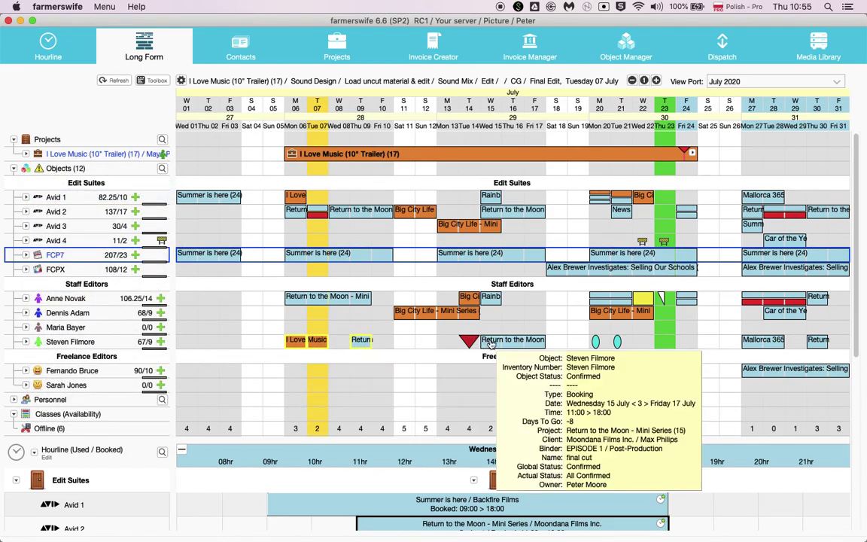
left_click(503, 341)
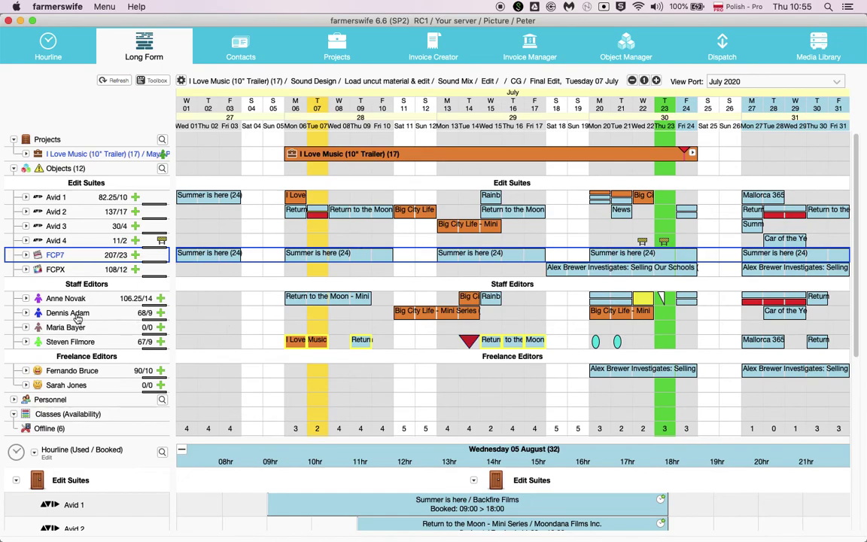
left_click_drag(73, 329, 294, 345)
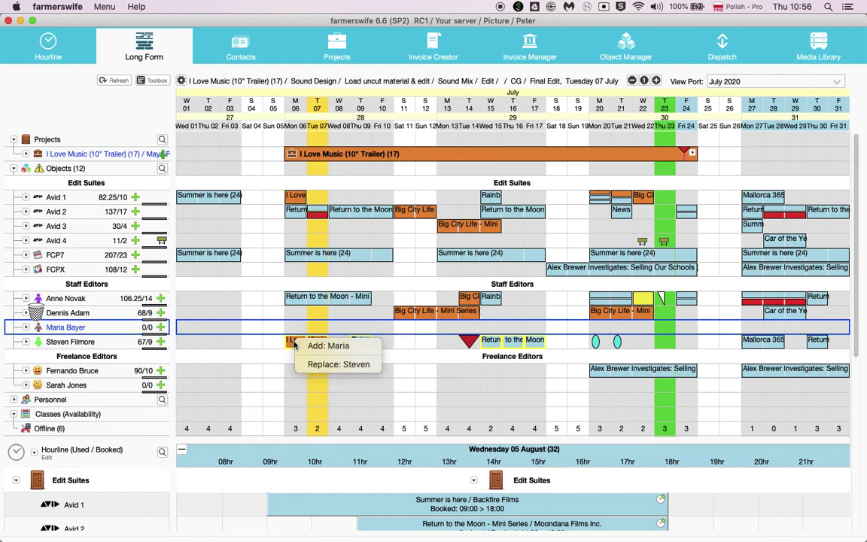
left_click(337, 365)
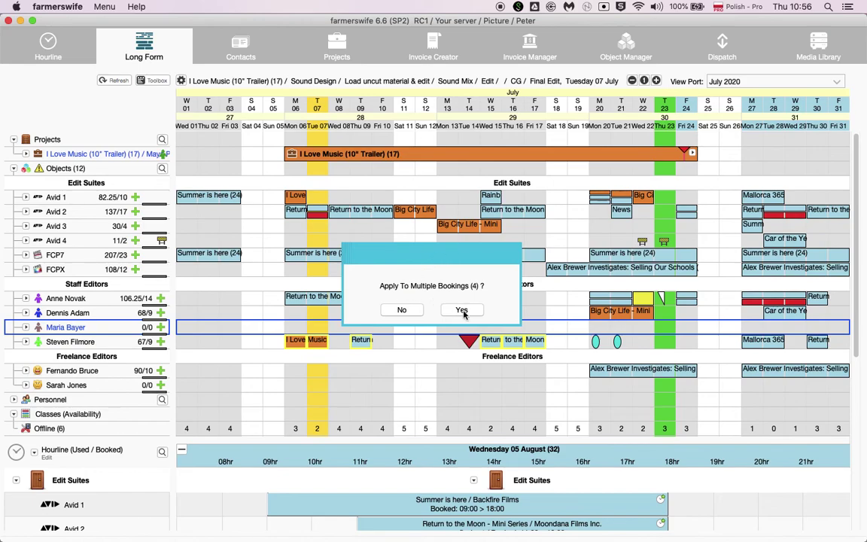
left_click(462, 312)
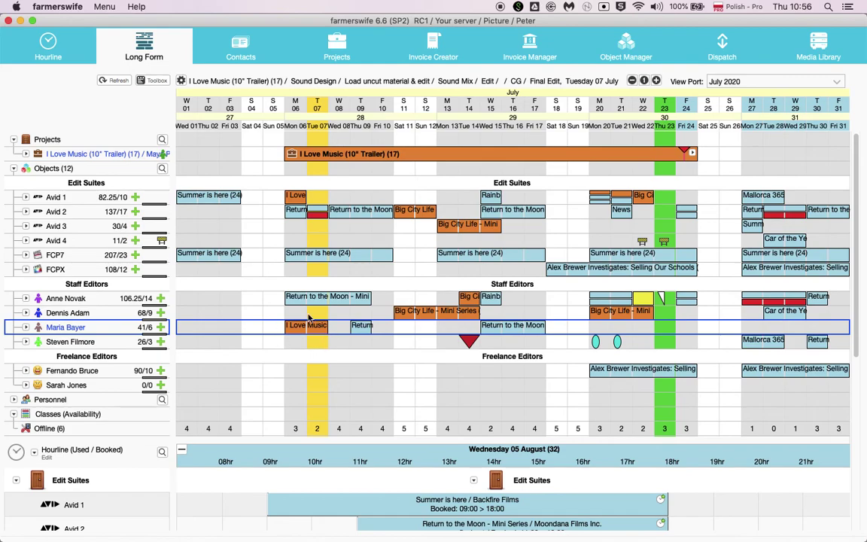
mouse_move(299, 331)
left_click(25, 170)
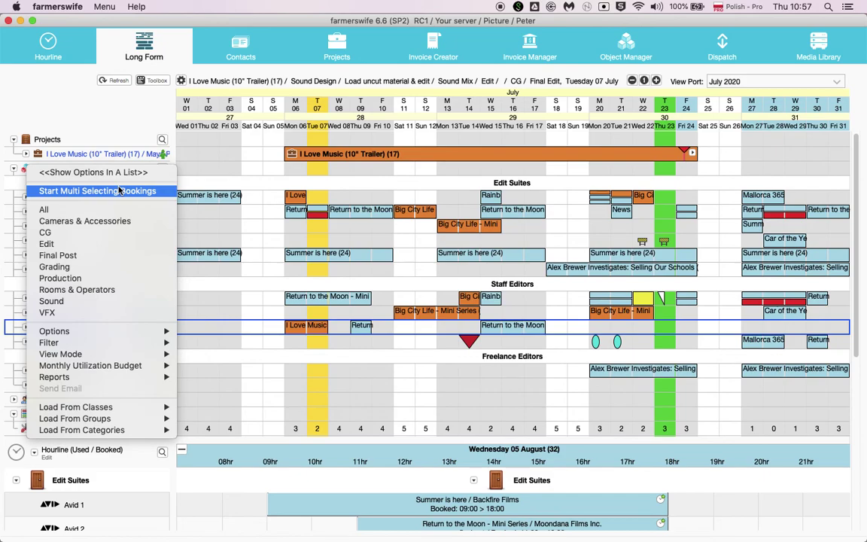
left_click(181, 152)
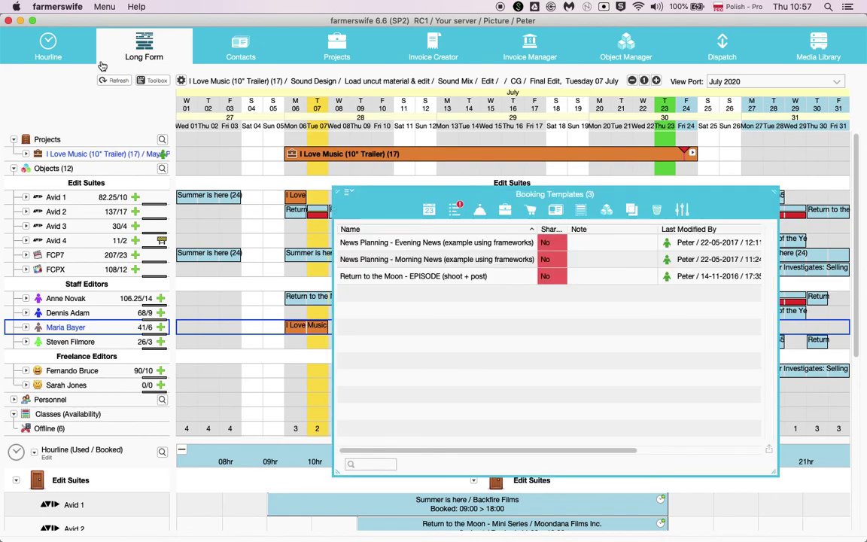
- List all deleted bookings and binders and inspect the restore and delete options for the Car of the Year booking
left_click(657, 211)
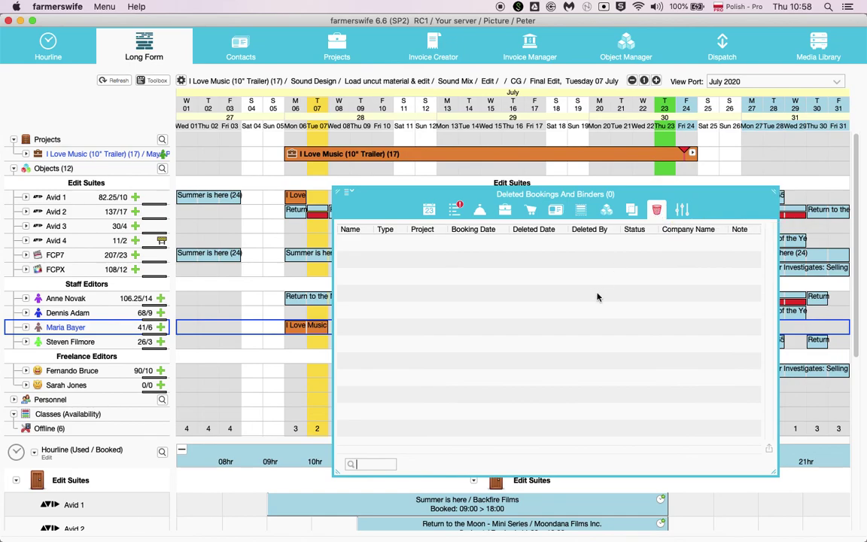
key("Return")
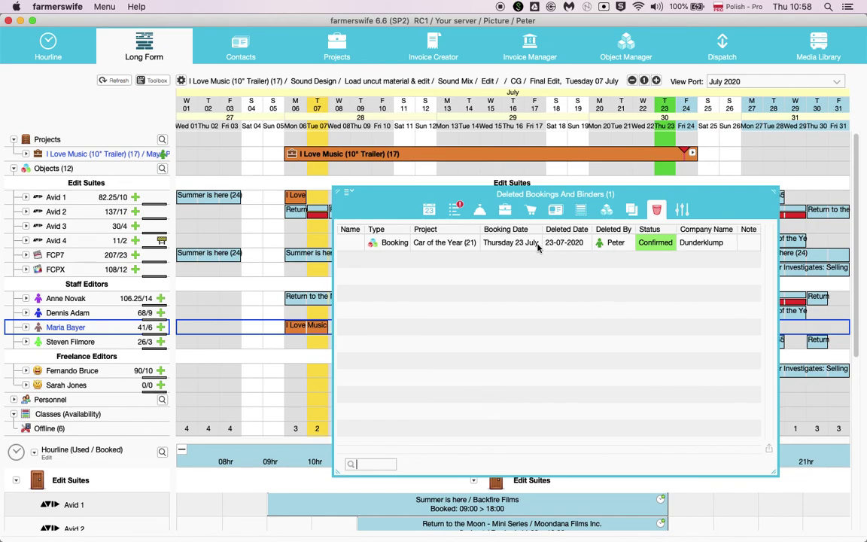
left_click(501, 245)
right_click(502, 247)
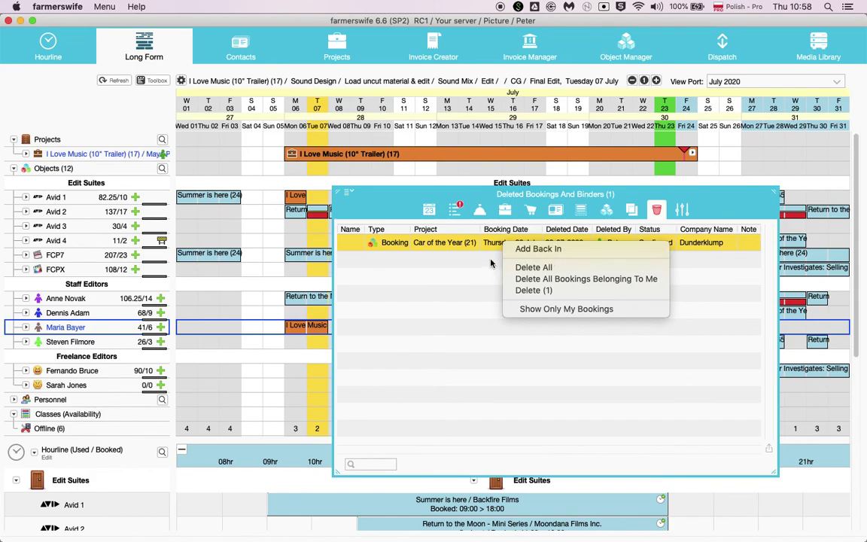
left_click(467, 248)
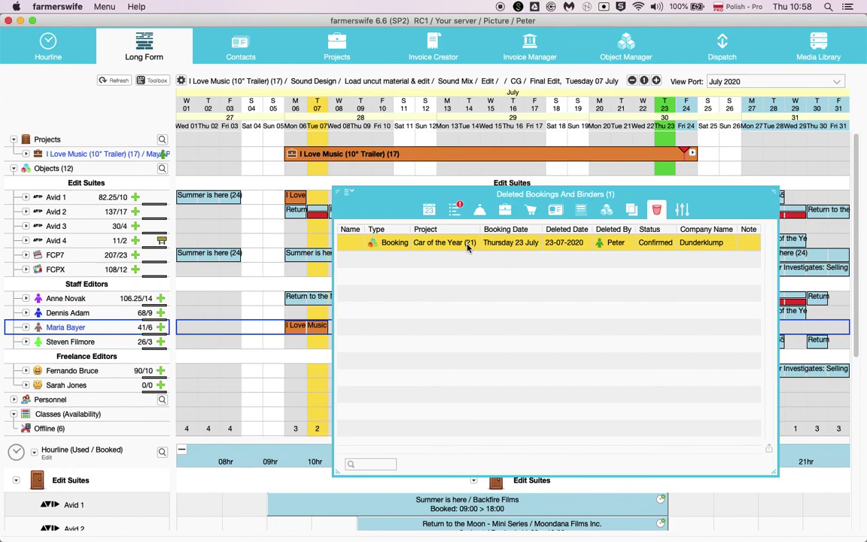
left_click(309, 241)
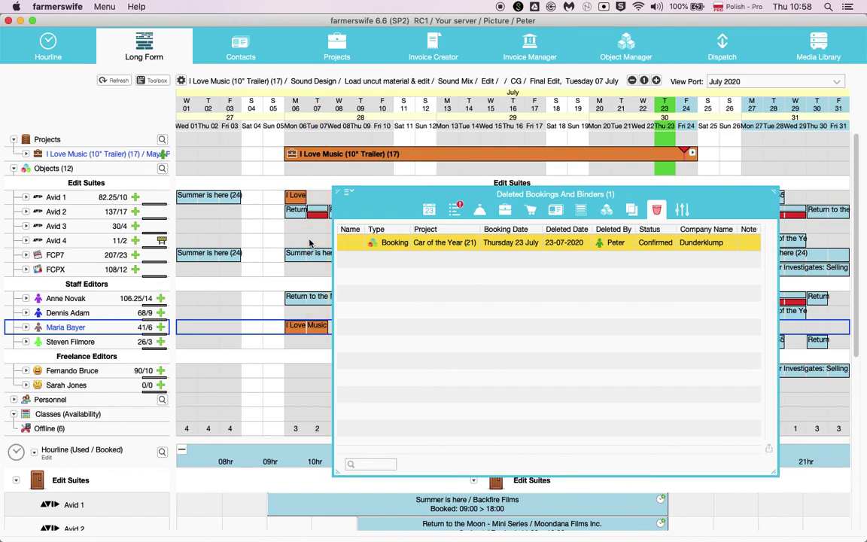
key("Escape")
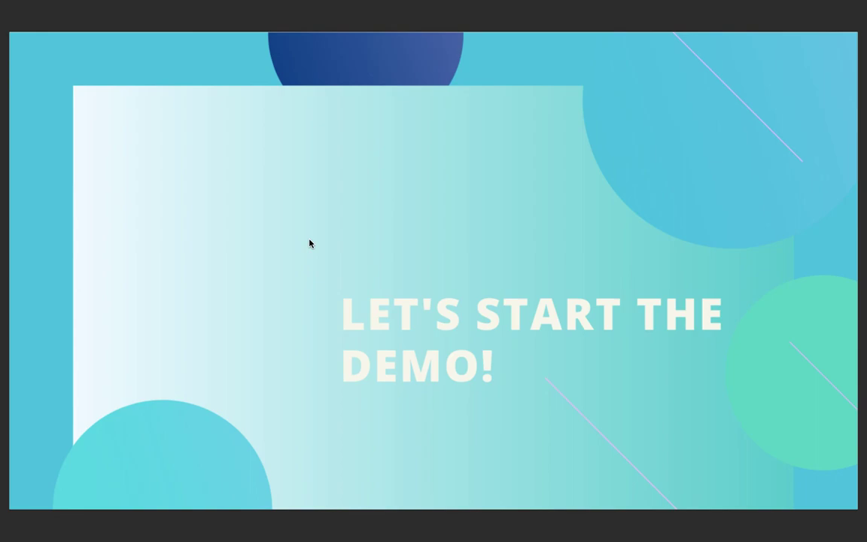
key("Right")
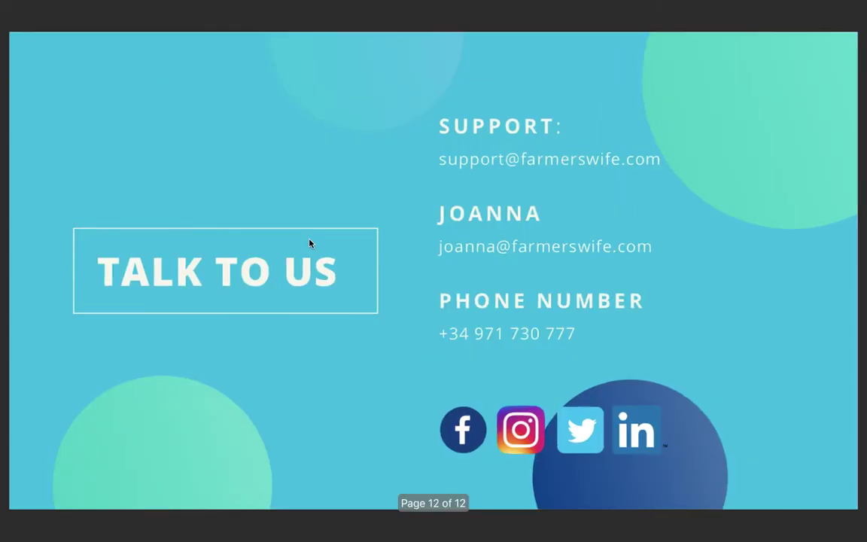